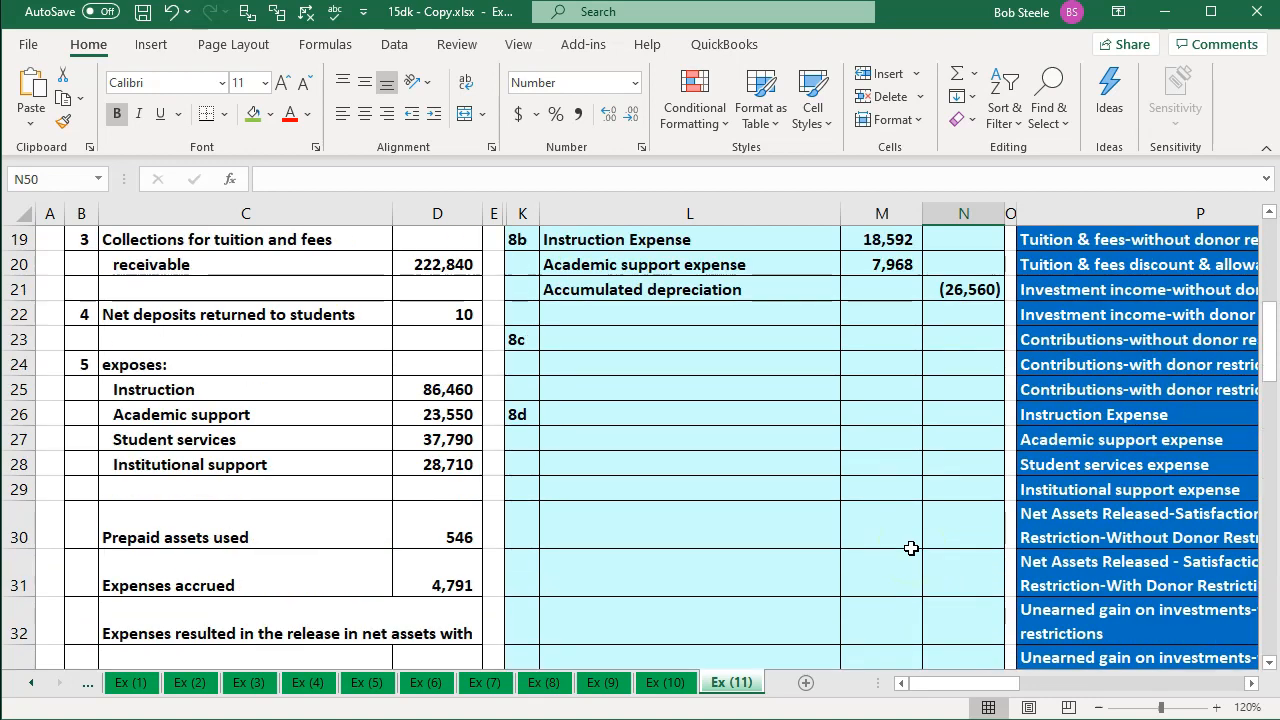
- Examine the tuition and fees receivable account and its allowance for doubtful accounts in the trial balance
click(888, 414)
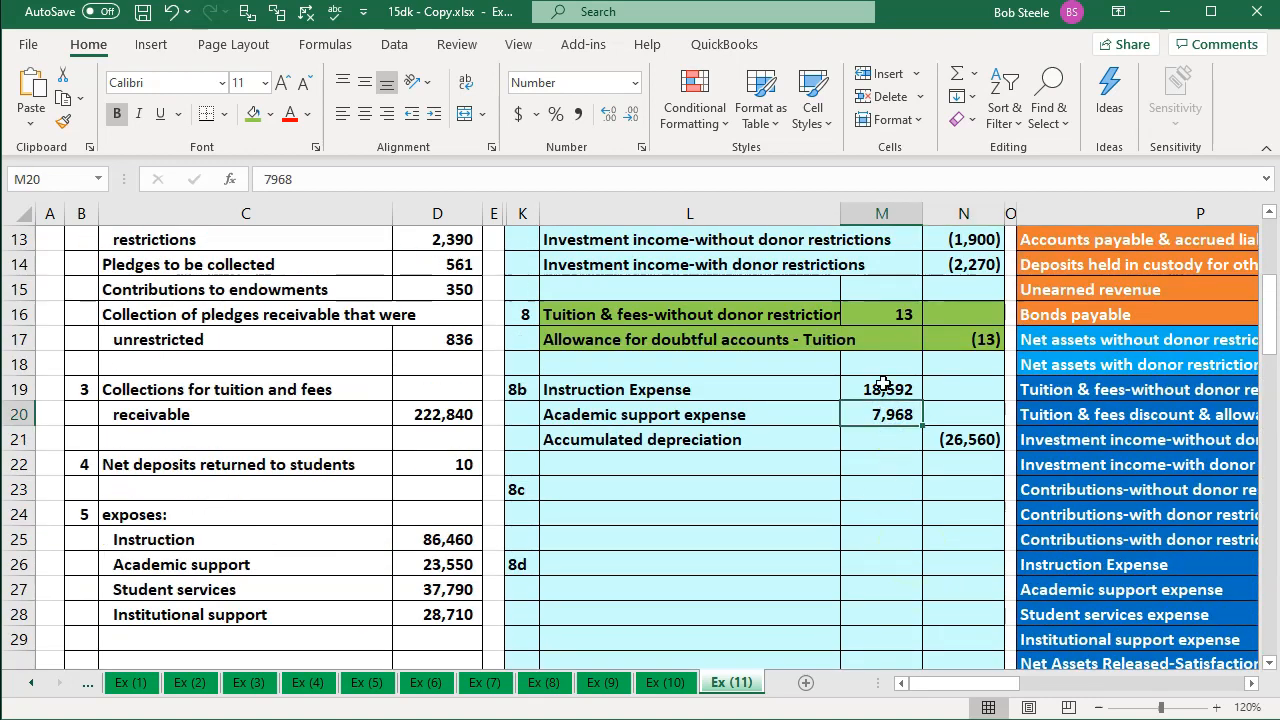
key(Right)
key(Right)
key(Right)
key(Right)
key(Right)
key(Right)
key(Right)
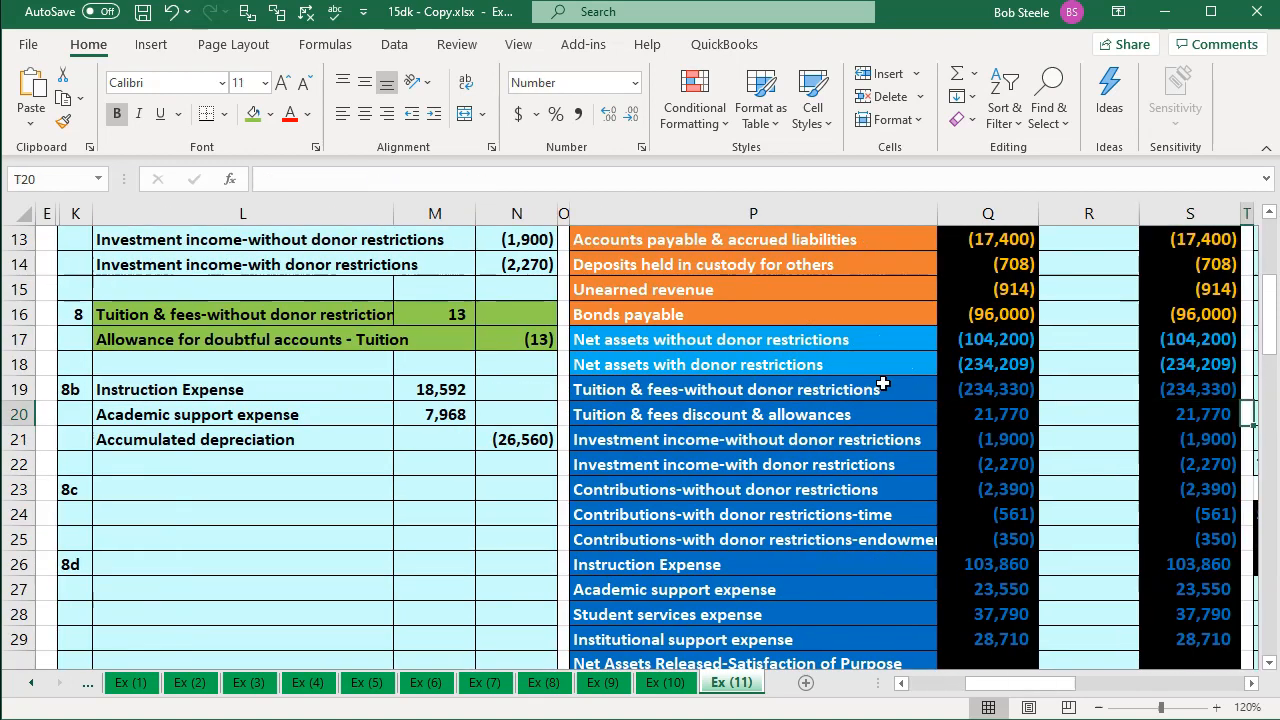
scroll(883, 384, up, 4)
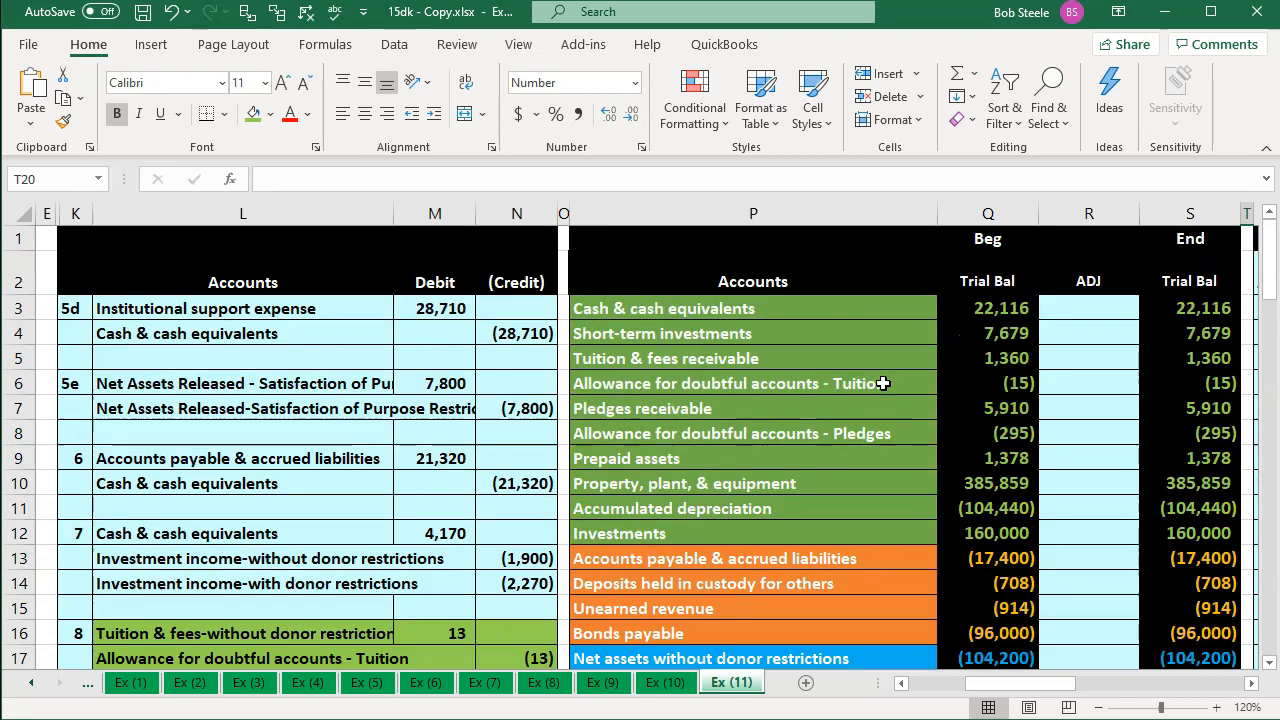
click(793, 360)
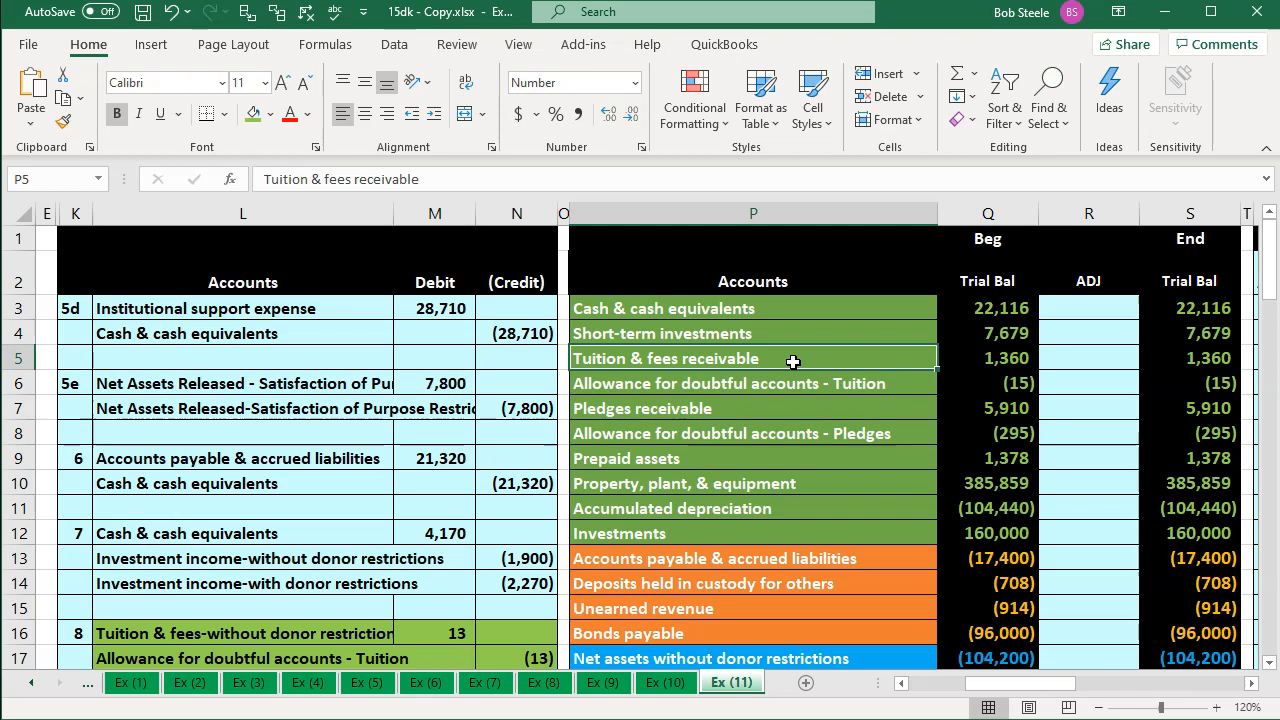
key(Down)
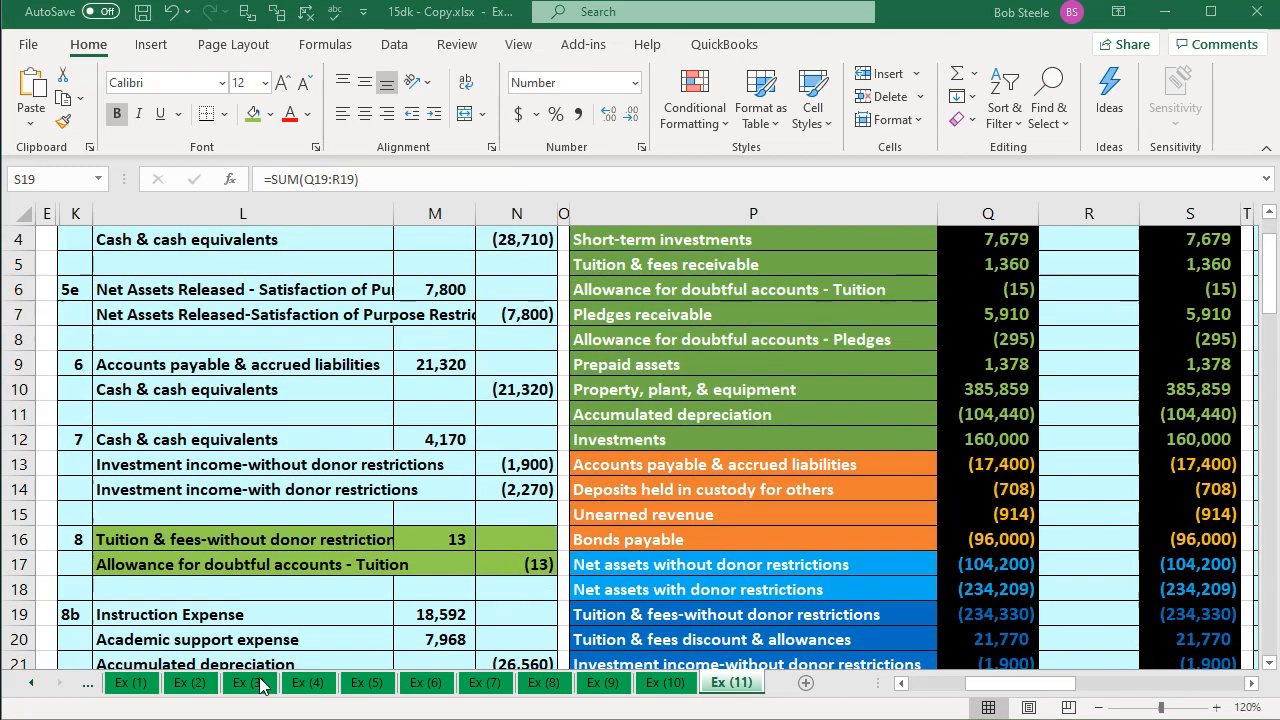
- Compare the two account lines of entry 8 with the trial balance row for tuition & fees without donor restrictions
click(256, 626)
click(227, 570)
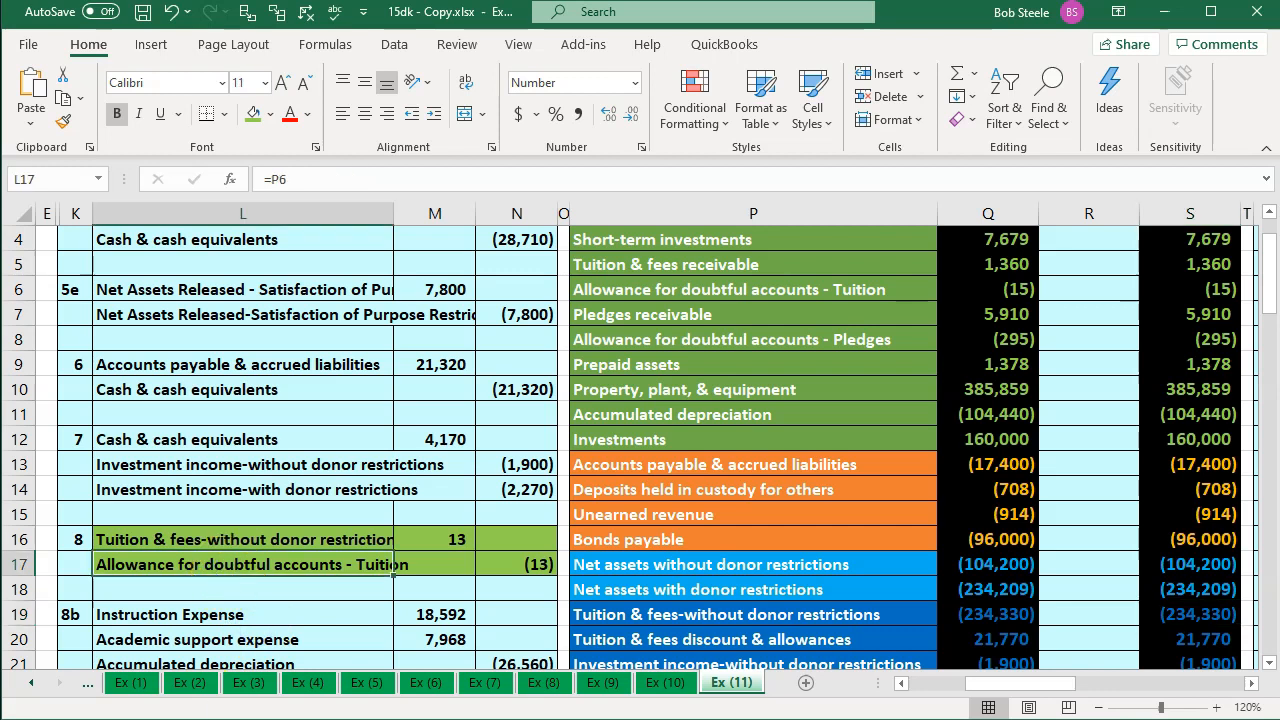
click(230, 541)
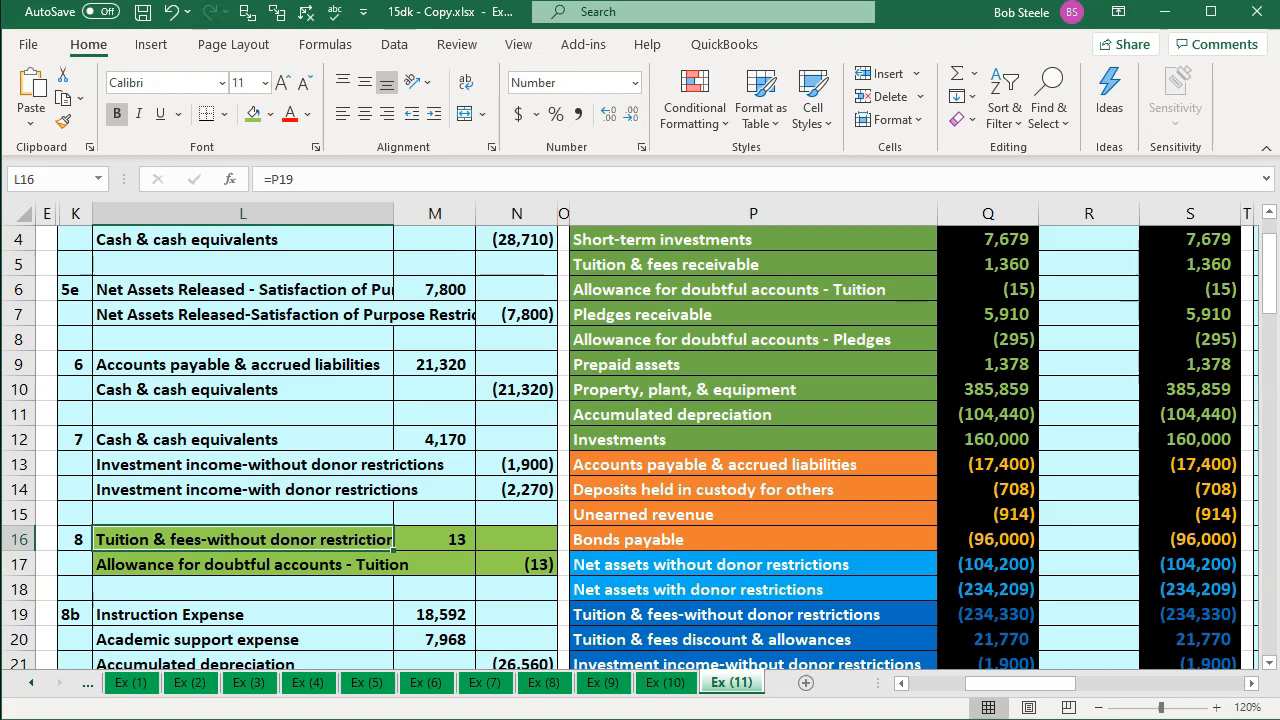
key(Down)
key(Down)
key(Down)
key(Right)
key(Right)
key(Right)
key(Right)
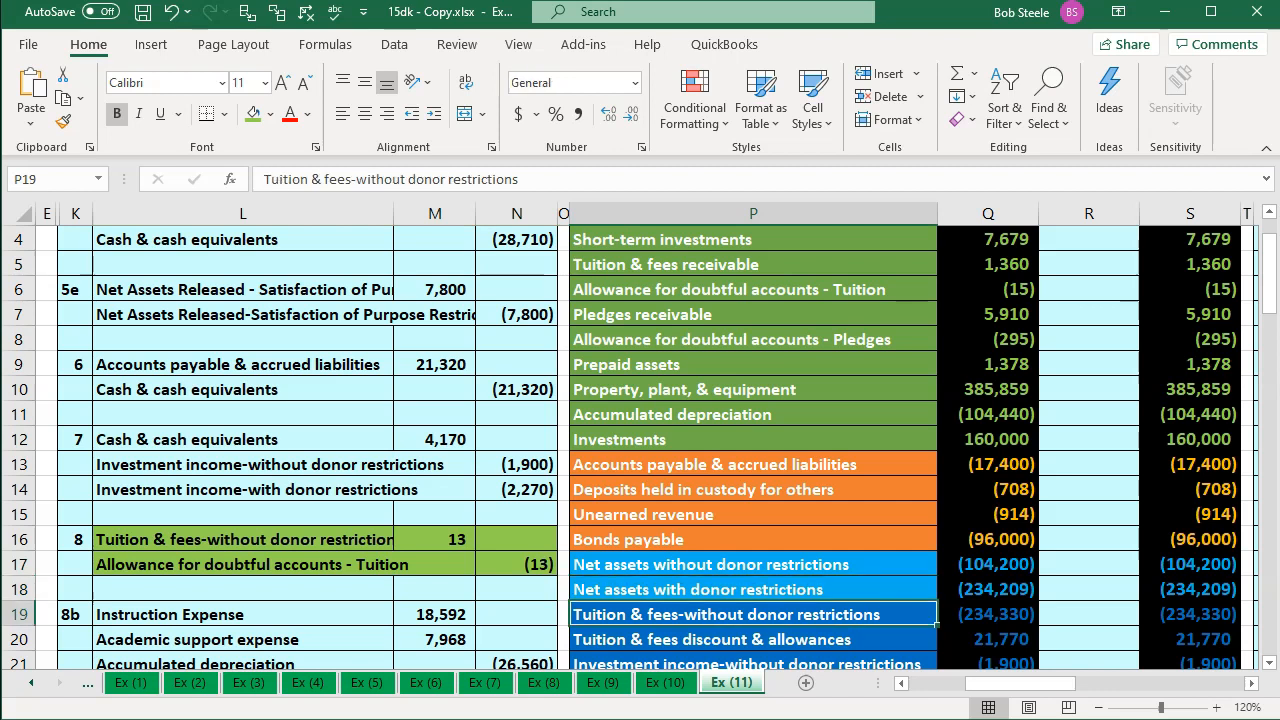
key(Right)
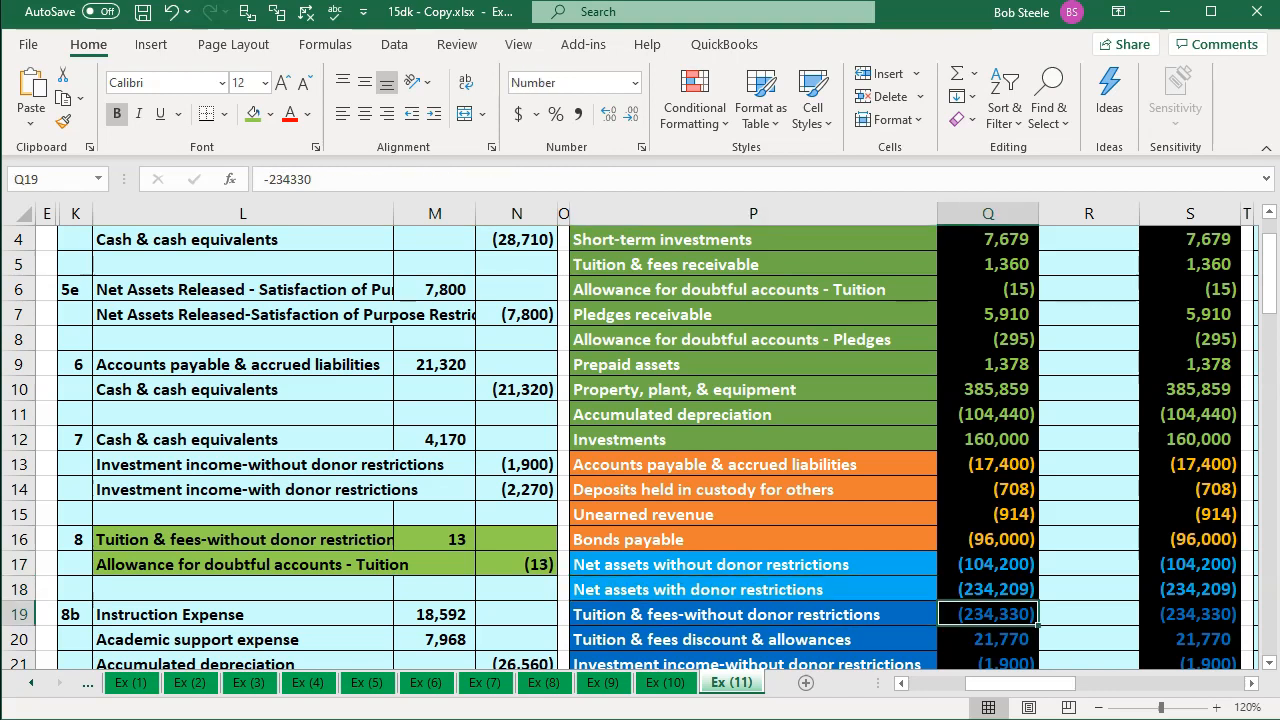
key(Right)
key(Right)
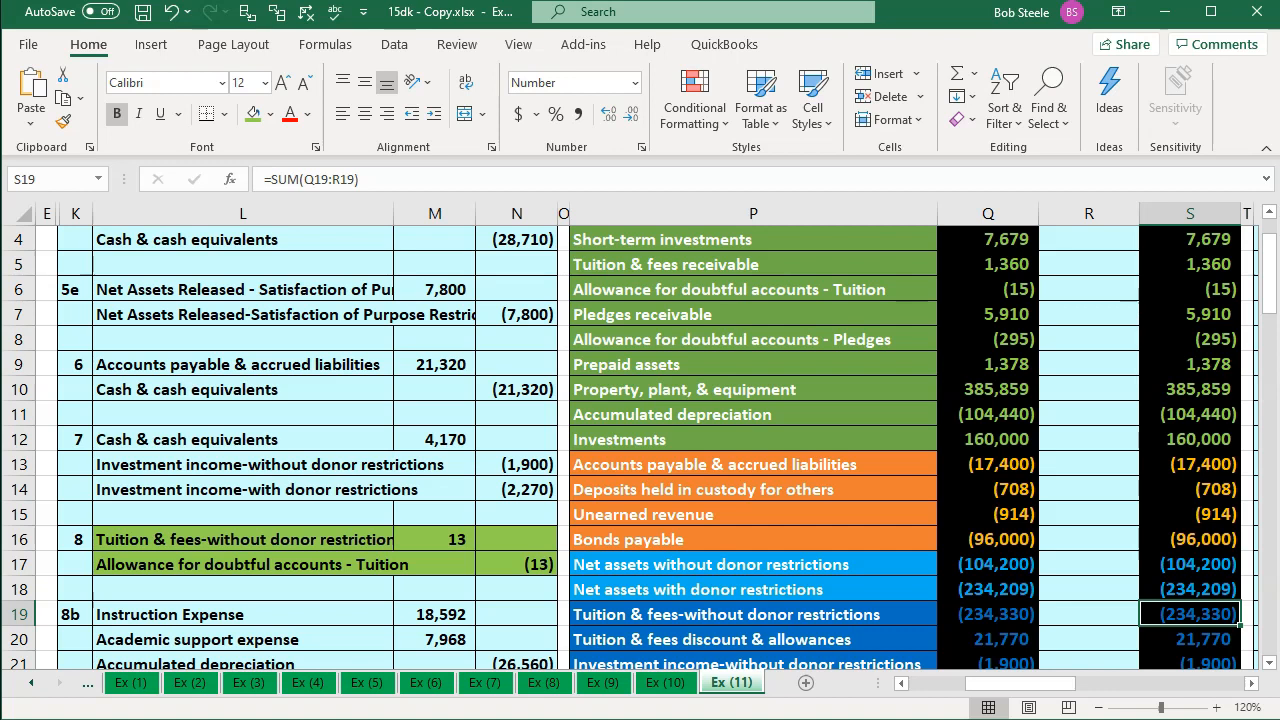
- Post the debit of entry 8 by linking ADJ cell R19, tuition & fees-without donor restrictions, to M16
click(1089, 614)
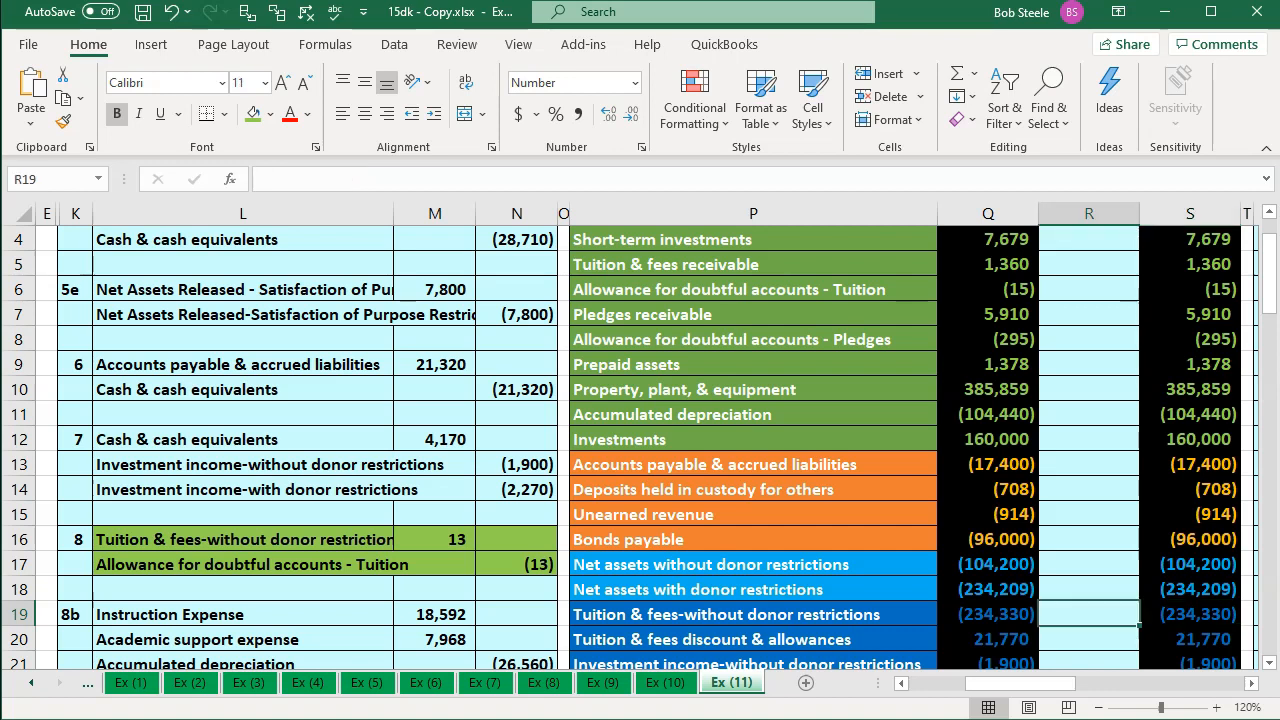
text(=)
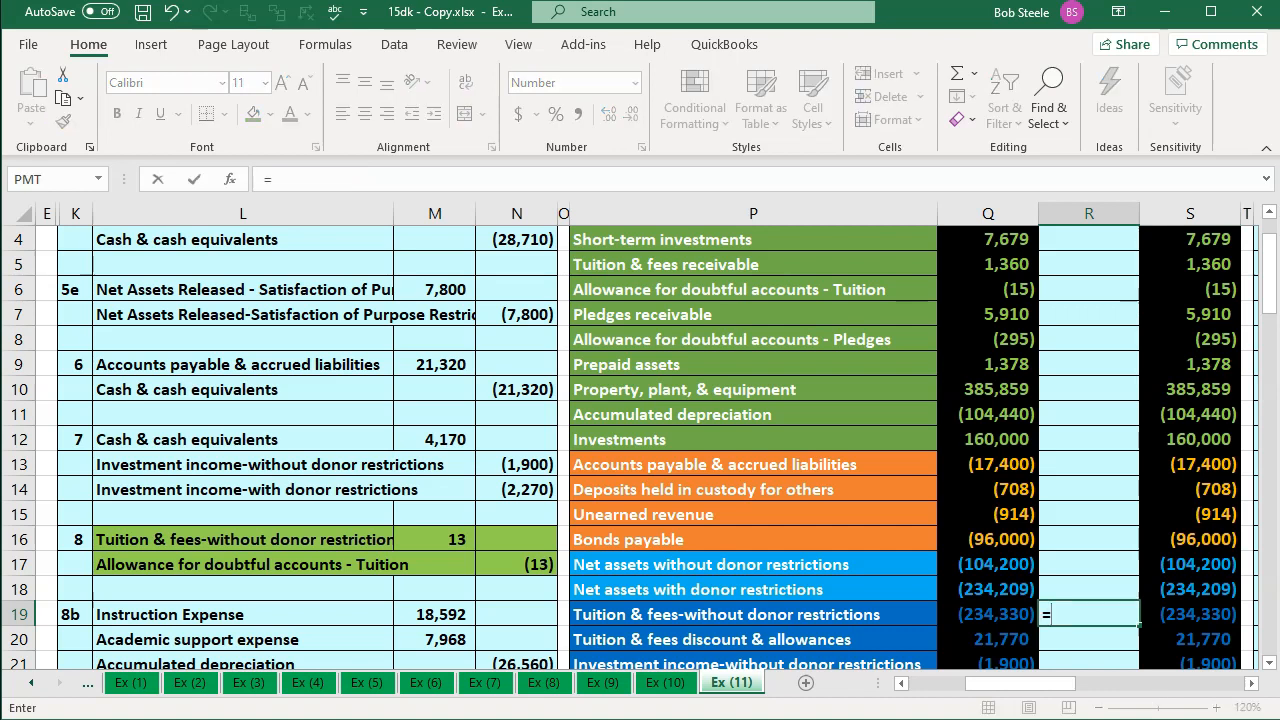
key(Left)
key(Left)
key(Left)
key(Left)
key(Up)
key(Up)
key(Up)
key(Left)
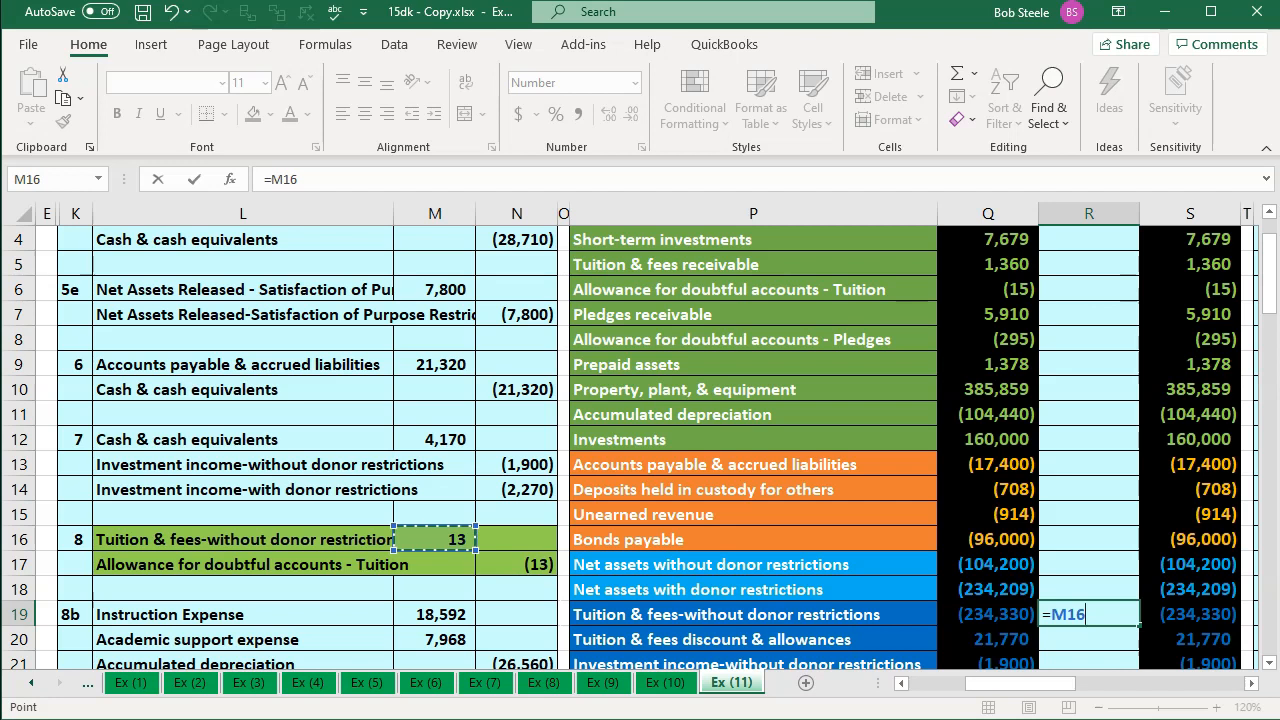
key(Return)
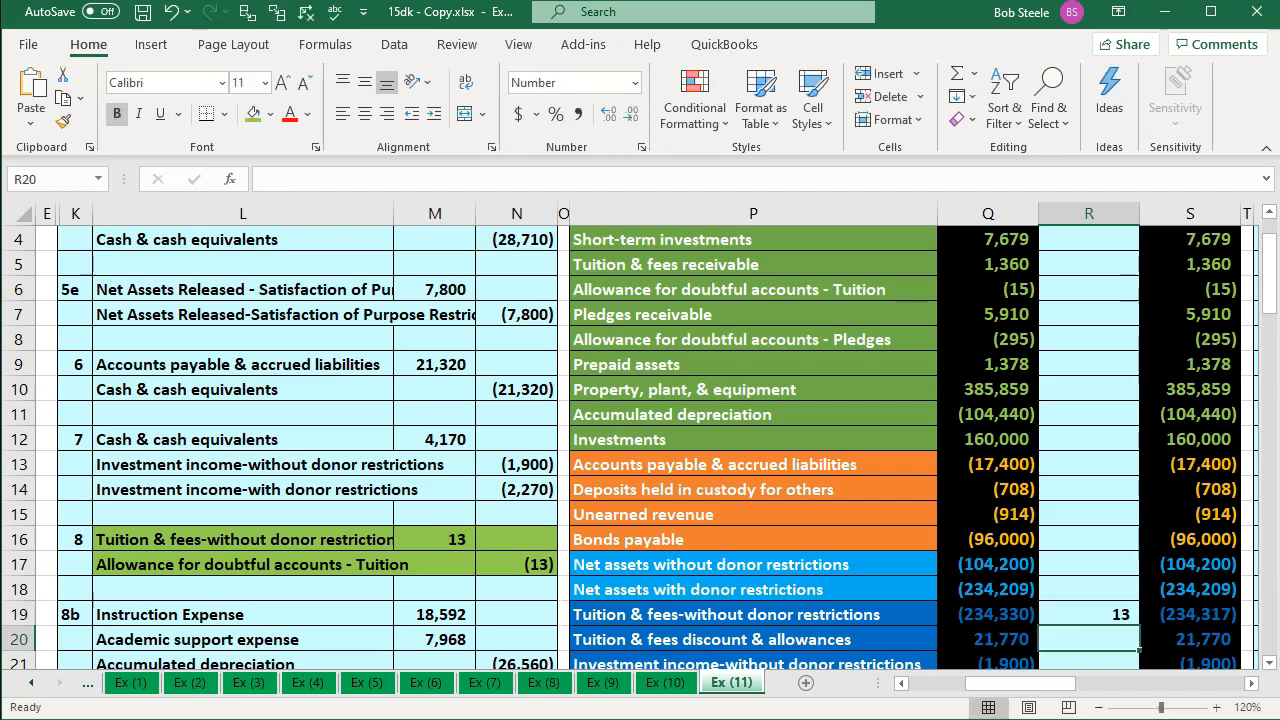
- Post the credit of entry 8 by linking ADJ cell R6, Allowance for doubtful accounts - Tuition, to N17
key(Up)
key(Up)
key(Up)
key(Up)
key(Up)
key(Up)
key(Up)
key(Up)
key(Up)
key(Up)
key(Up)
key(Up)
key(Up)
key(Up)
key(Up)
key(Up)
key(Up)
key(Up)
key(Down)
key(Down)
key(Down)
key(Down)
key(Left)
key(Left)
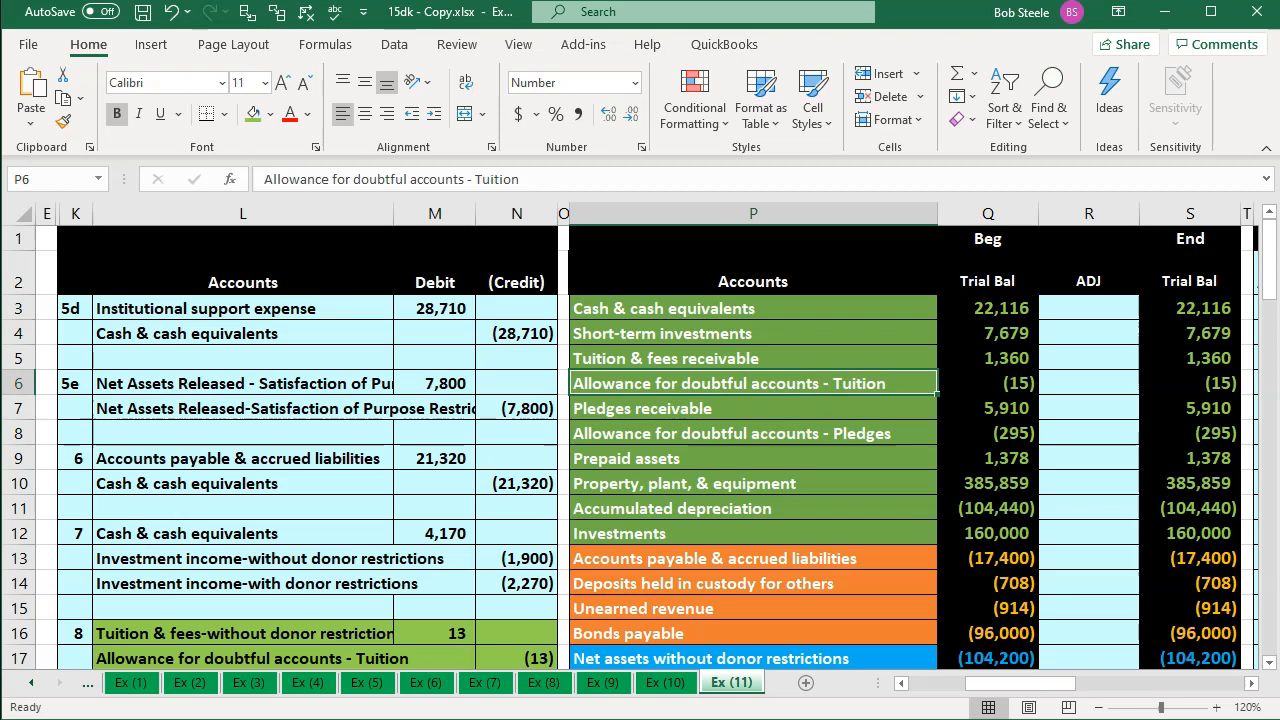
key(Right)
key(Right)
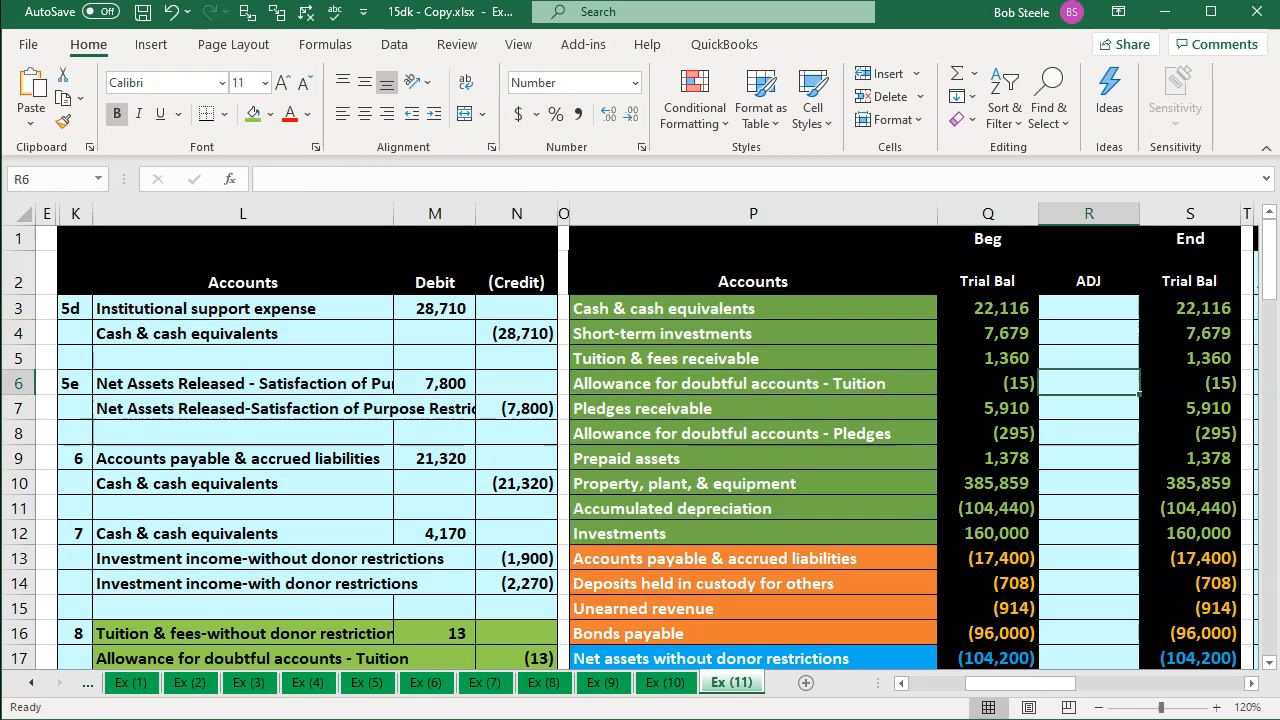
text(=)
key(Down)
key(Down)
key(Down)
key(Down)
key(Down)
key(Down)
key(Down)
key(Down)
key(Down)
key(Down)
key(Down)
key(Down)
key(Down)
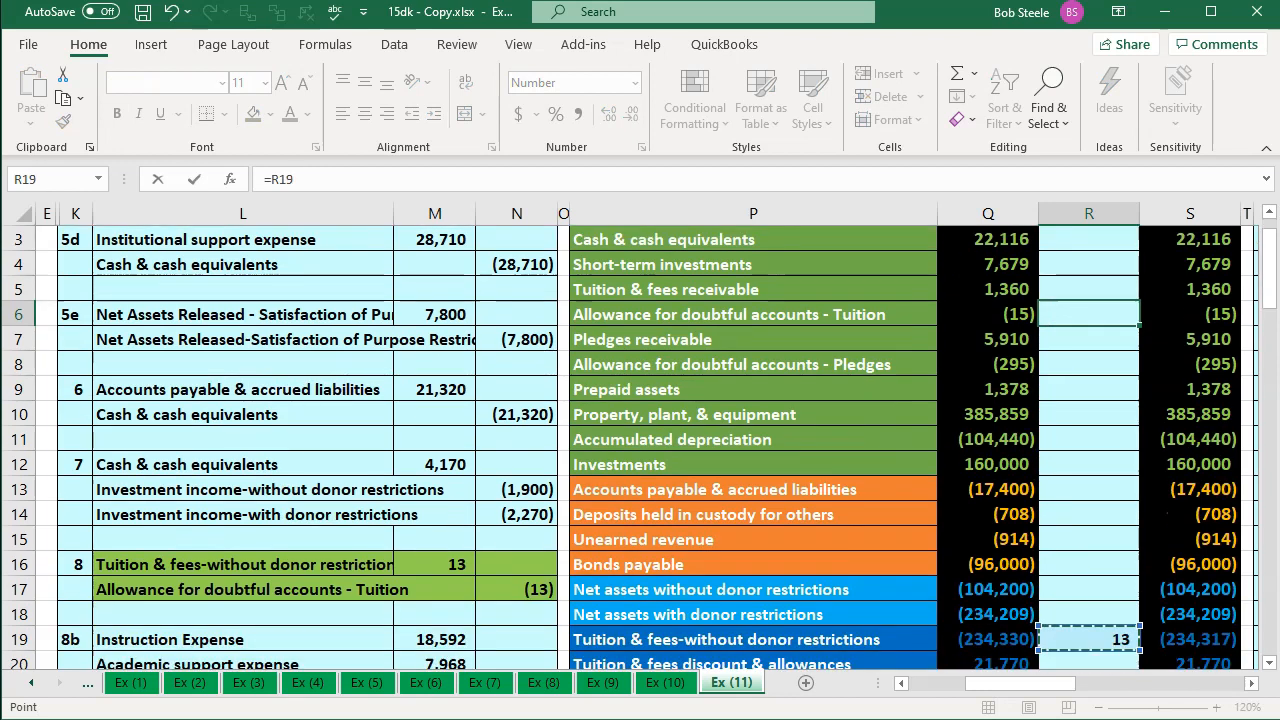
key(Down)
key(Left)
key(Left)
key(Left)
key(Left)
key(Left)
key(Up)
key(Up)
key(Up)
key(Right)
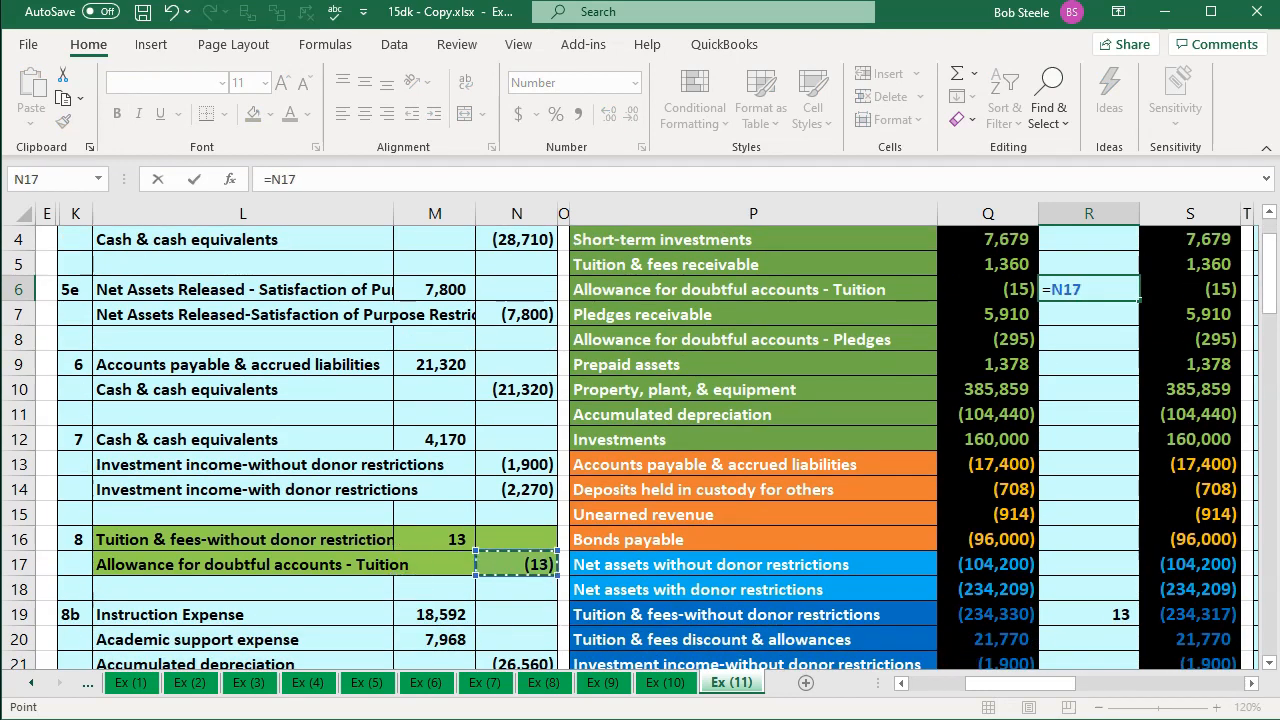
key(Return)
key(Right)
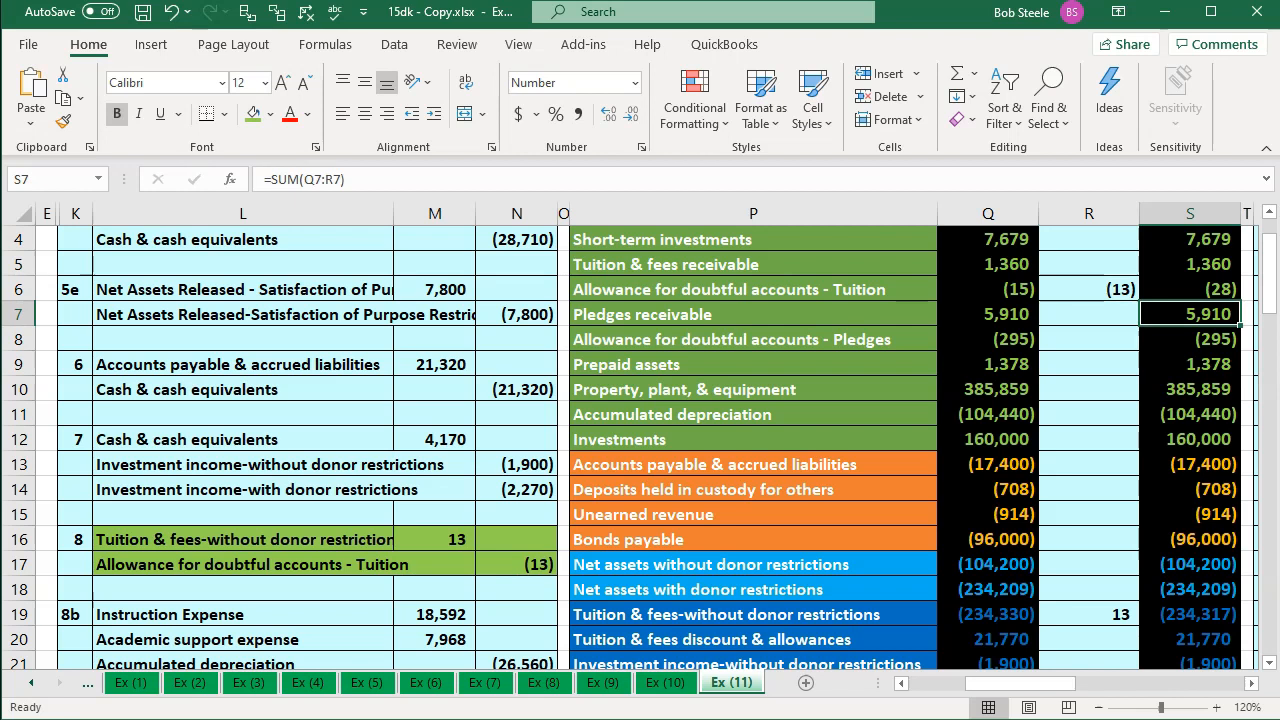
- Check the ADJ column's debits-minus-credits total and the ending change in temp accounts below the trial balance
scroll(930, 560, down, 8)
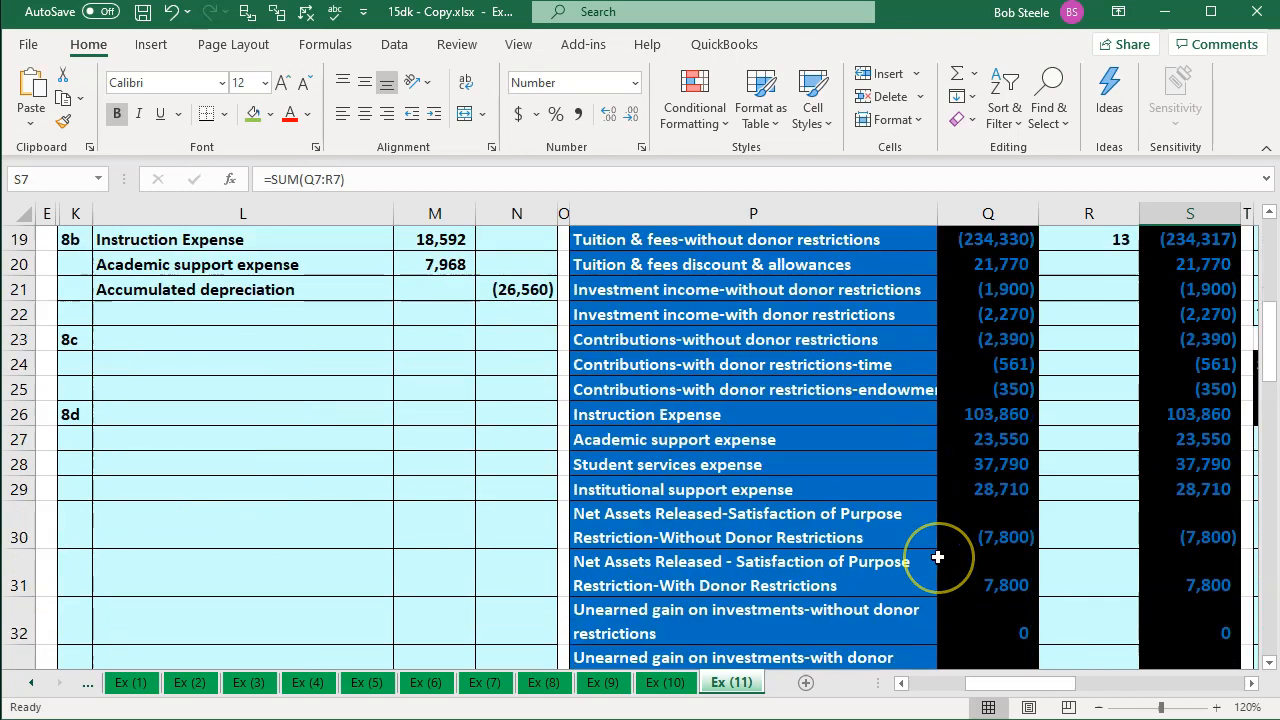
click(1088, 528)
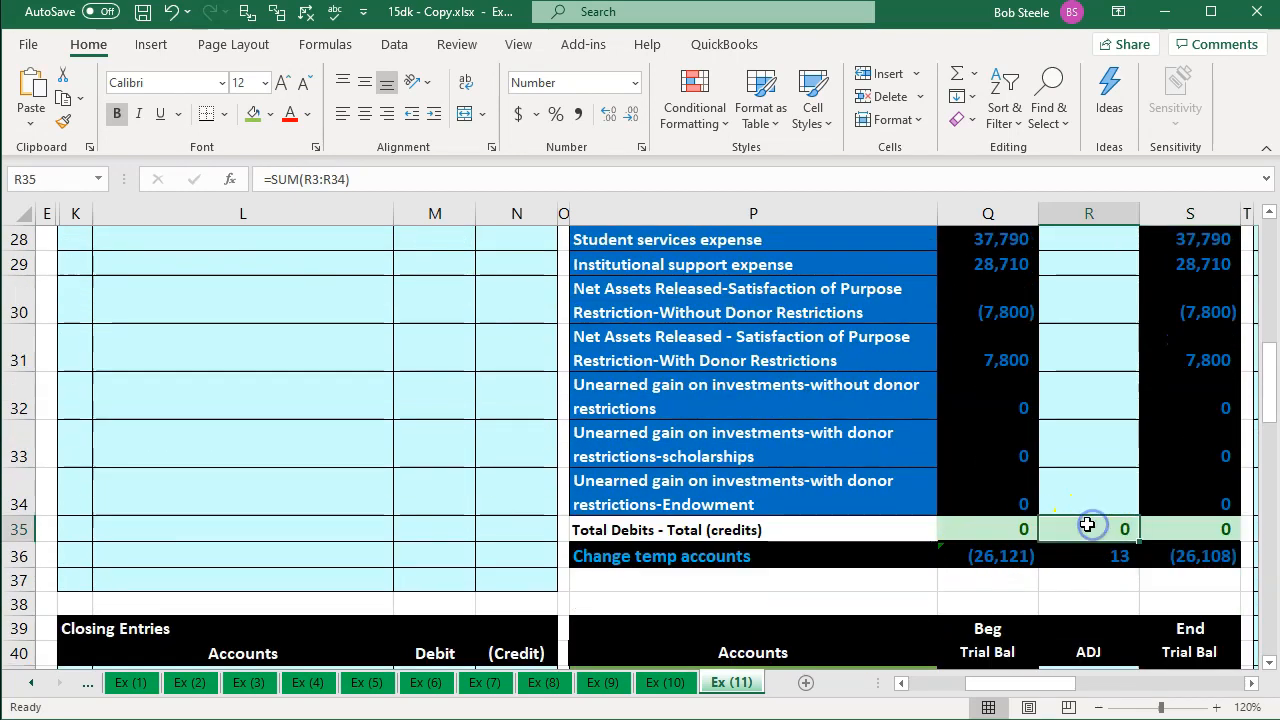
scroll(1083, 523, up, 1)
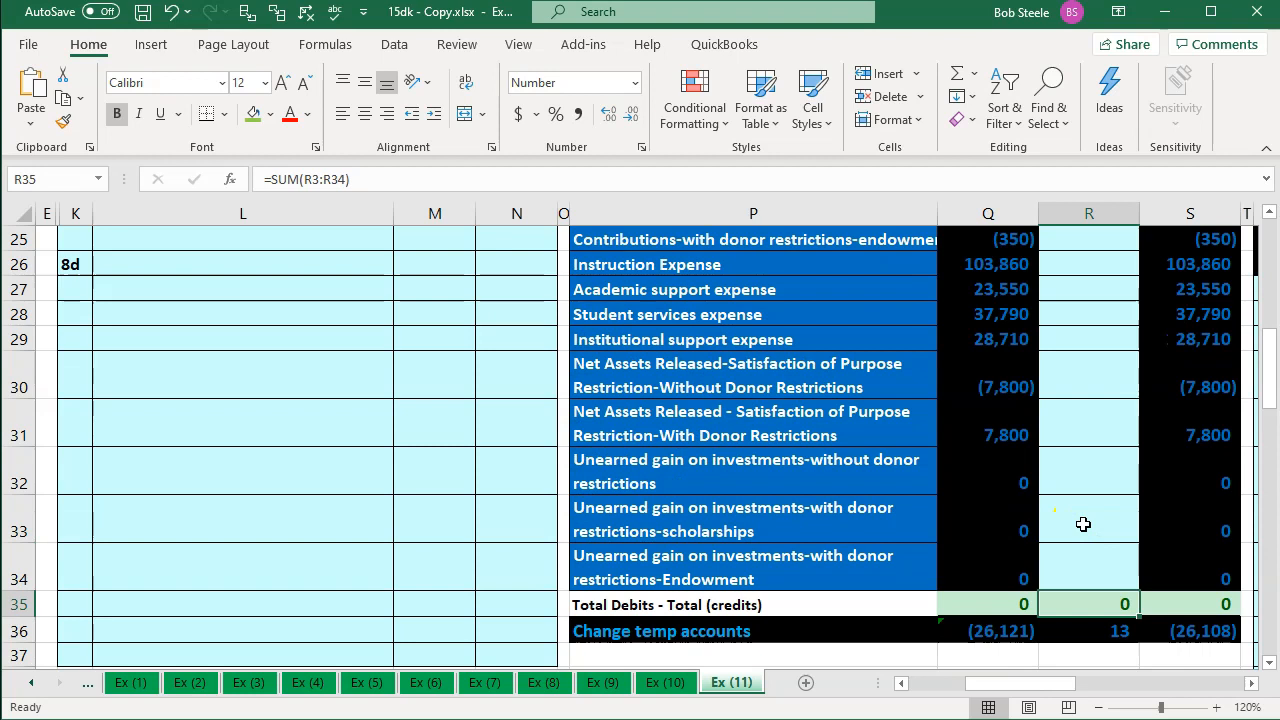
click(1160, 628)
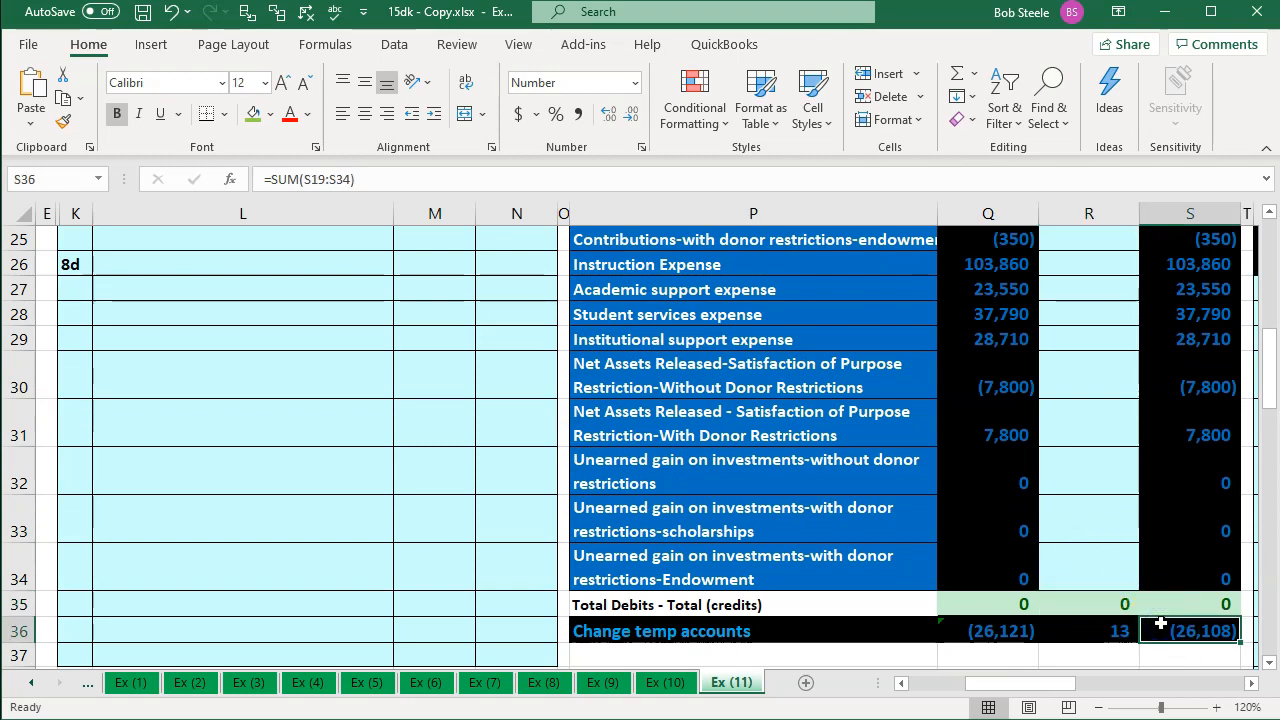
scroll(1086, 594, up, 7)
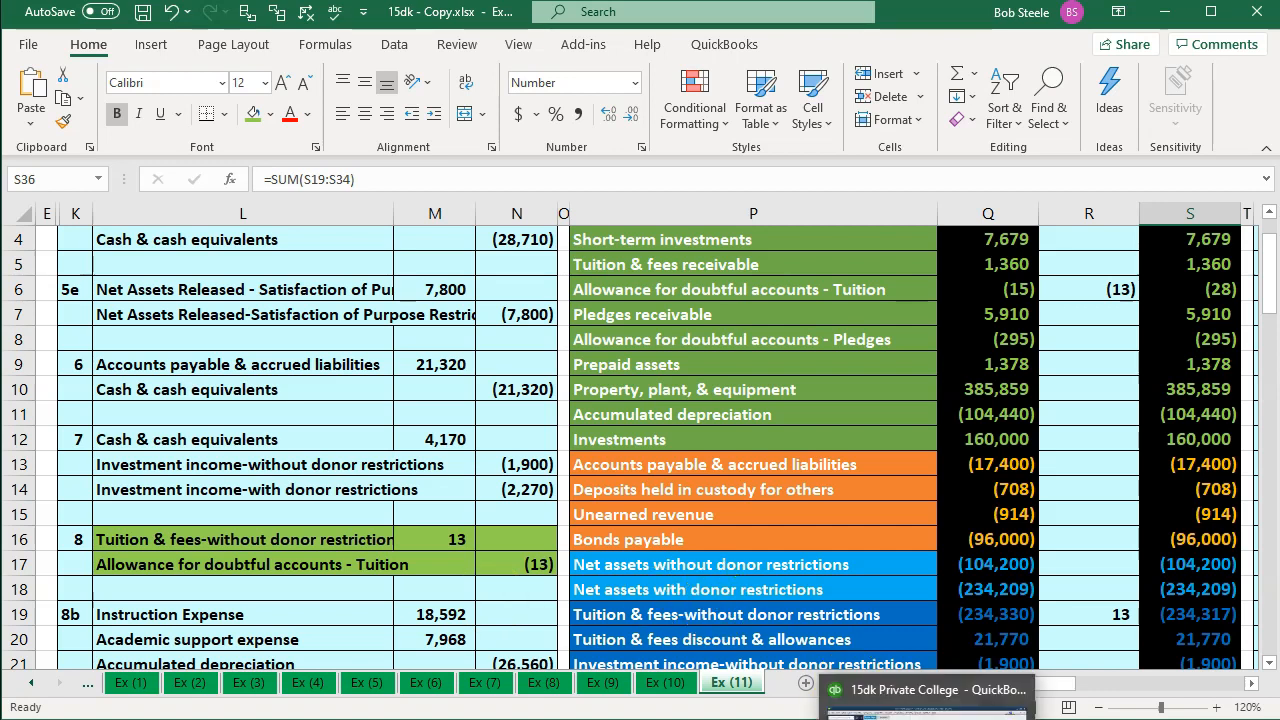
- Switch to QuickBooks and open a new general journal entry, dismissing the notice about assigning entry numbers
click(928, 710)
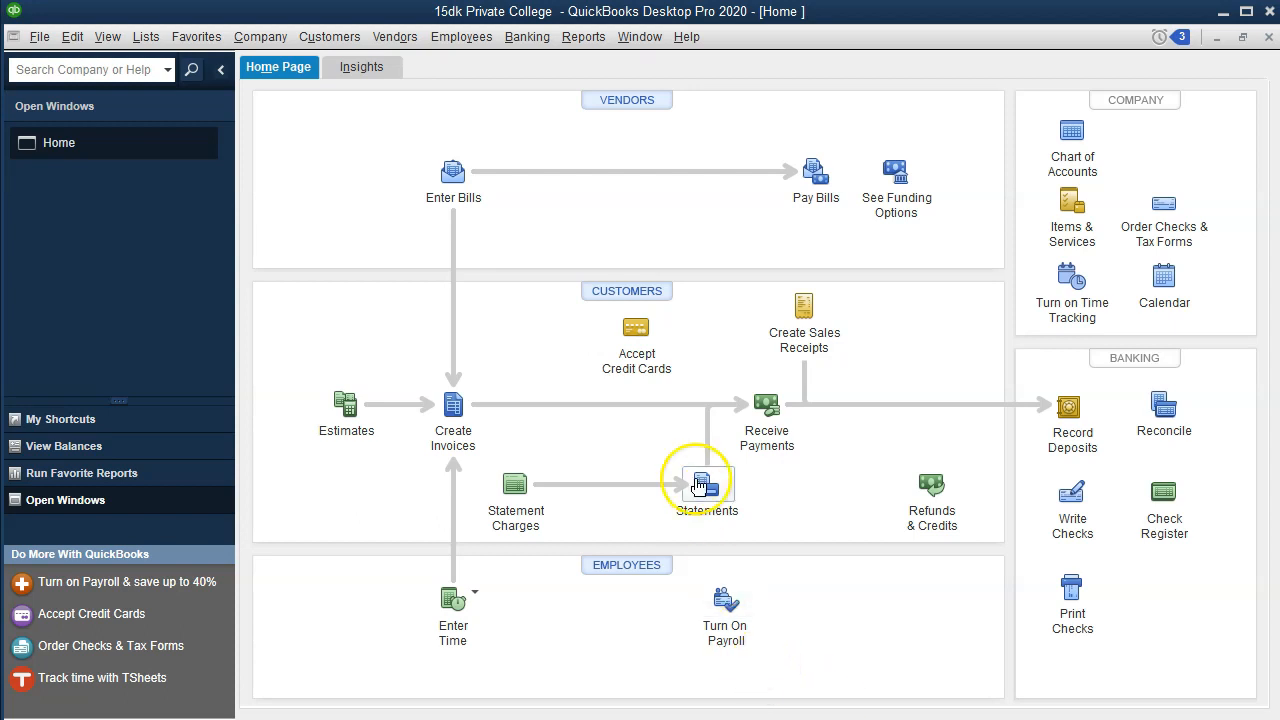
click(276, 40)
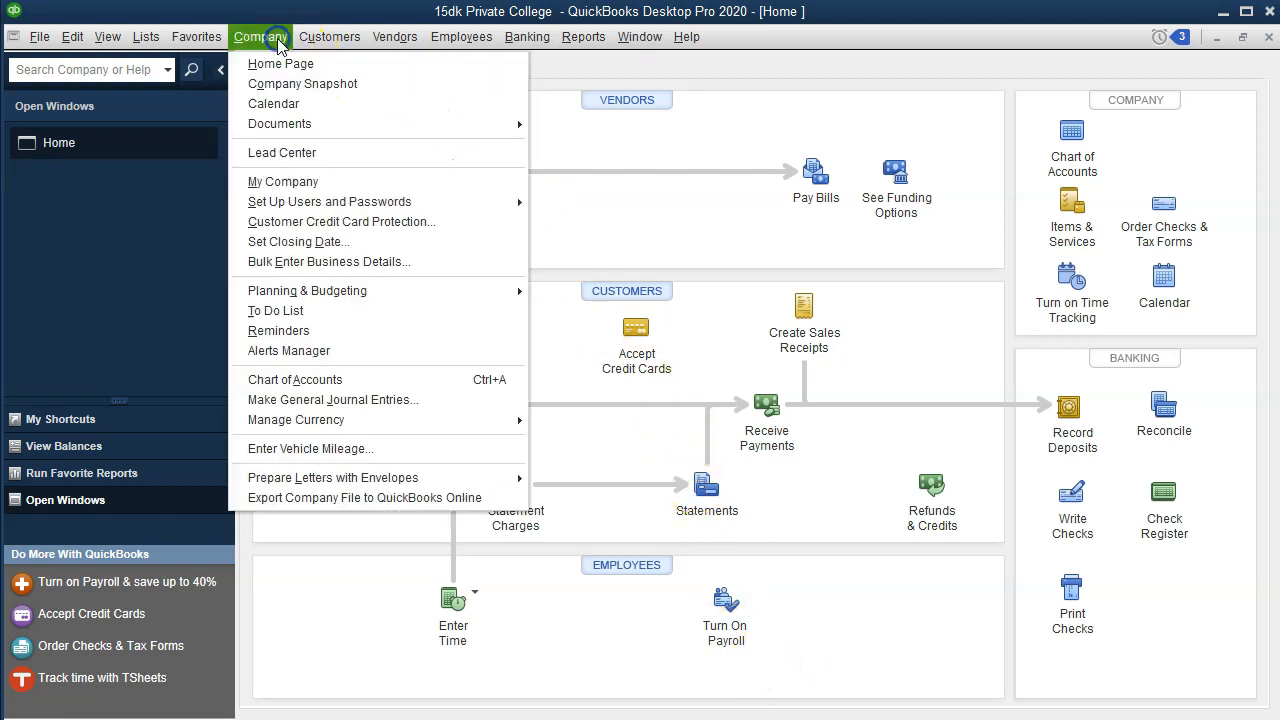
click(380, 400)
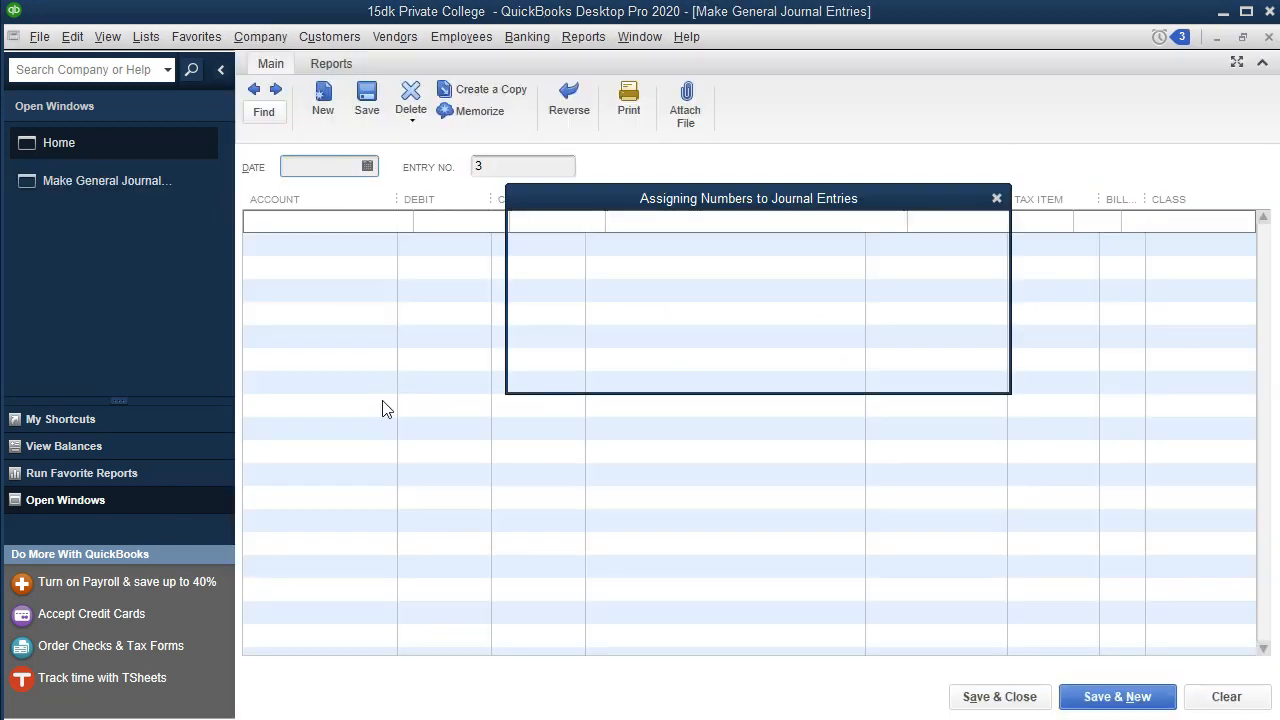
click(996, 198)
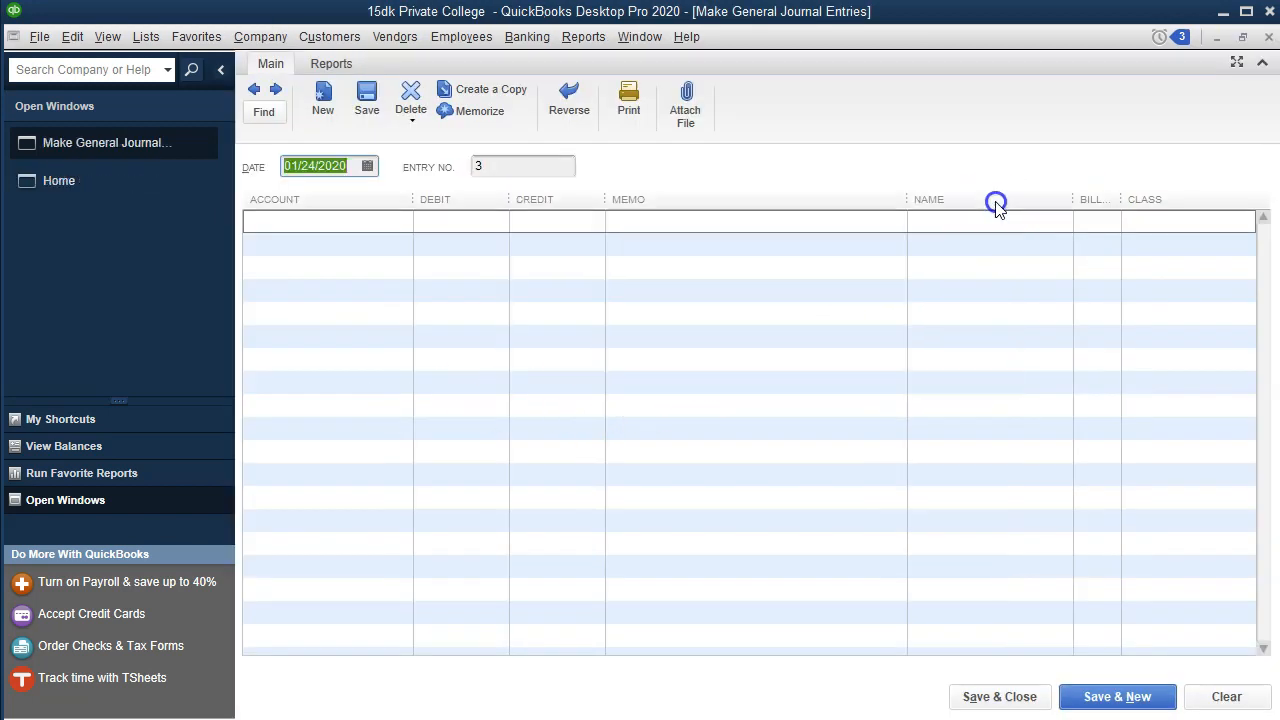
- Set the journal entry's date to 01/31/2020, keep the entry number and go to the first account line
key(plus)
key(plus)
key(plus)
key(plus)
key(plus)
key(Tab)
key(Tab)
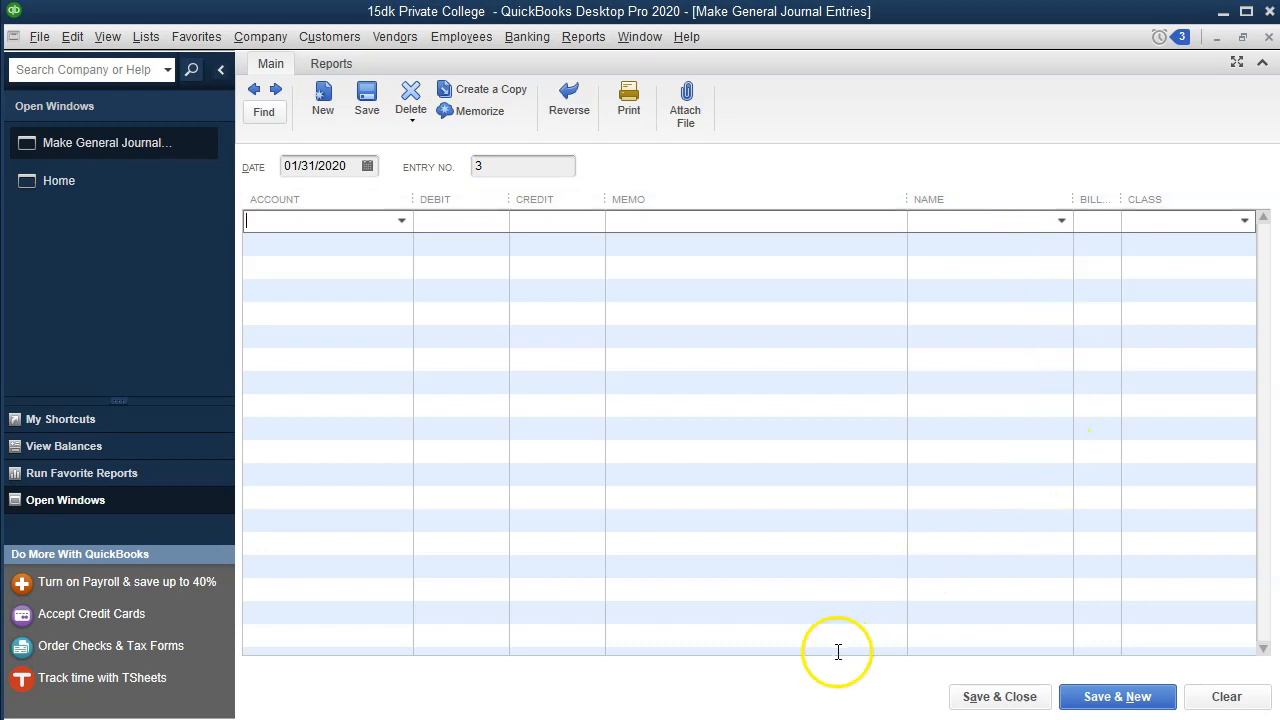
- Enter the first journal line, debiting Tuition & fees-Unrestricted for 13.00 as in entry 8 of the Excel worksheet
key(alt+Tab)
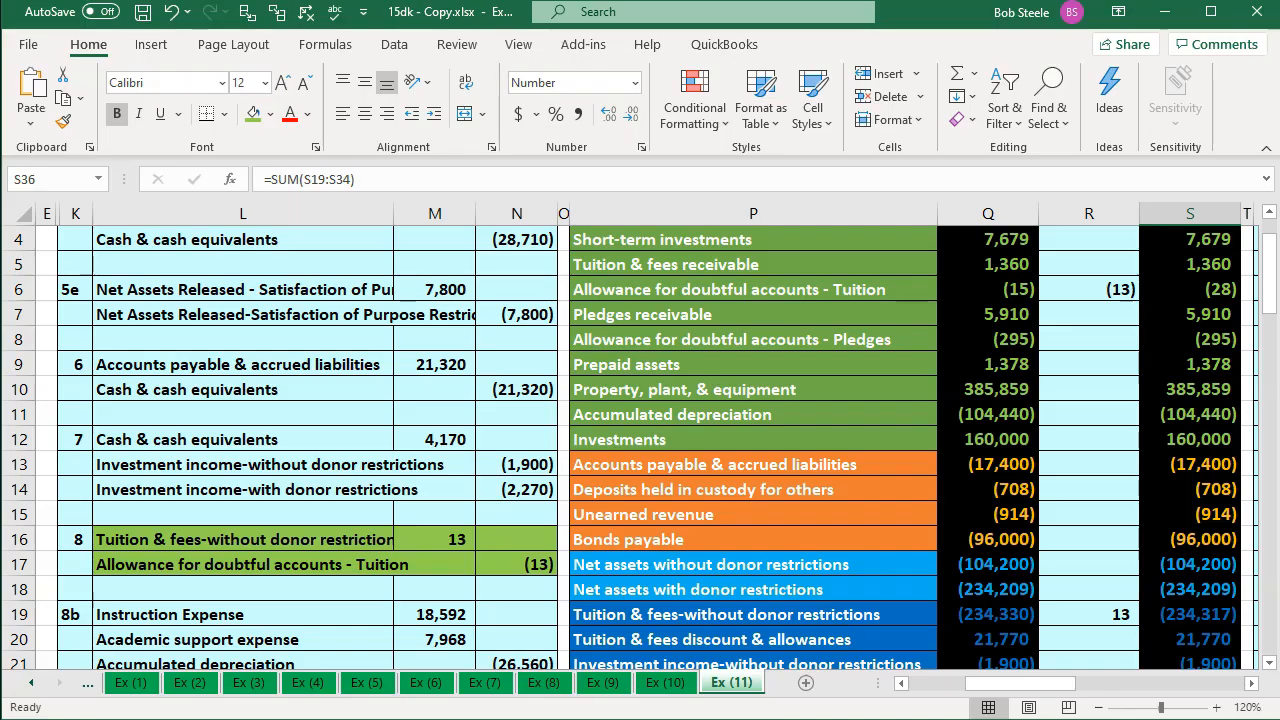
key(alt+Tab)
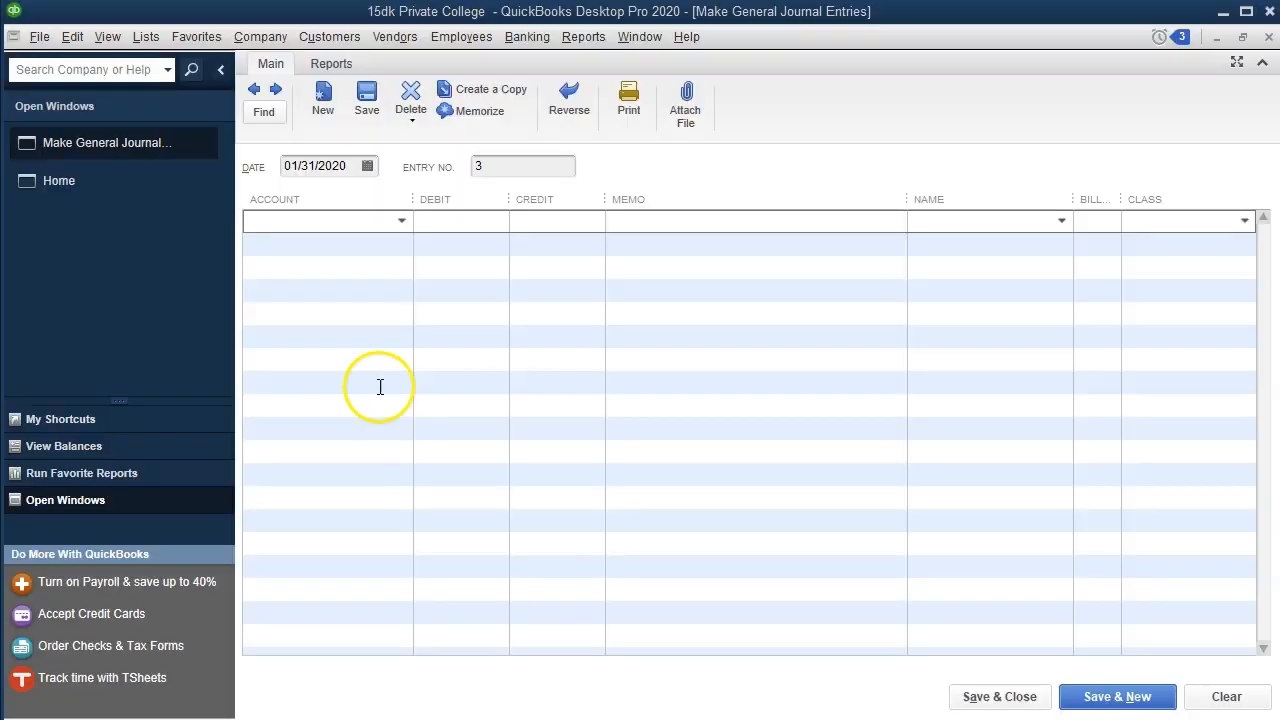
click(256, 221)
text(Tuition & fees-Unrestricted)
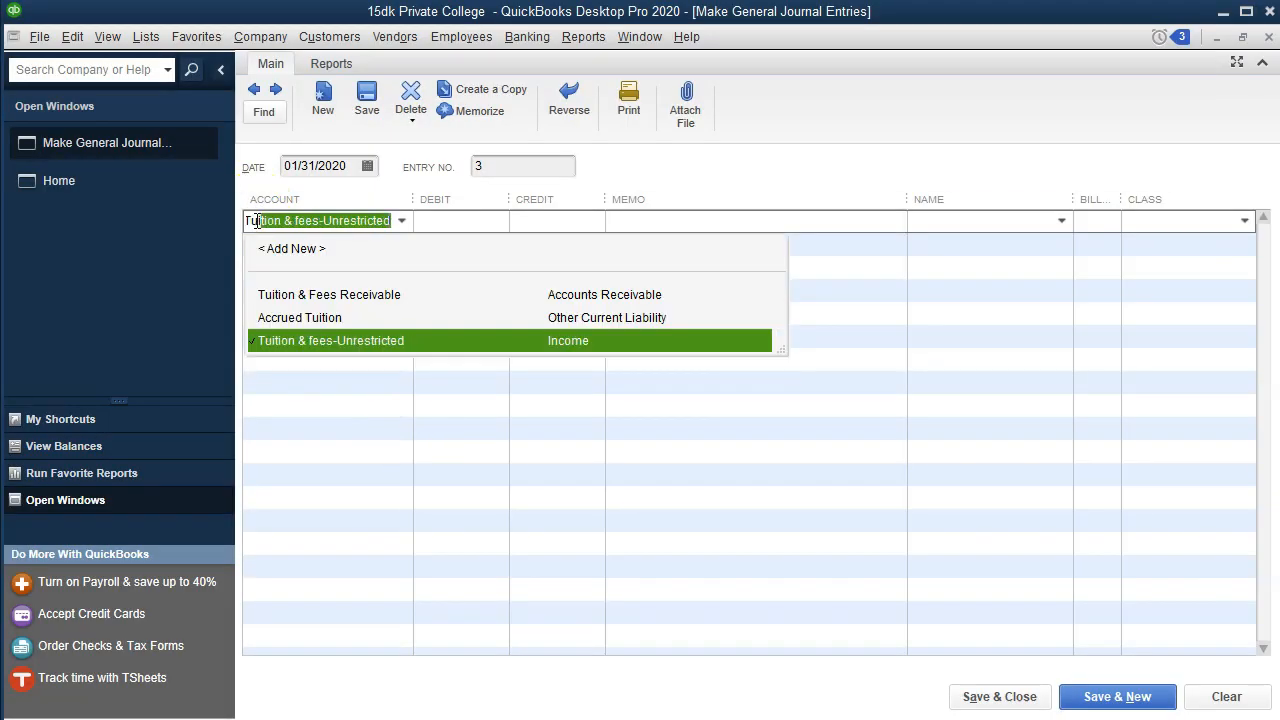
key(Tab)
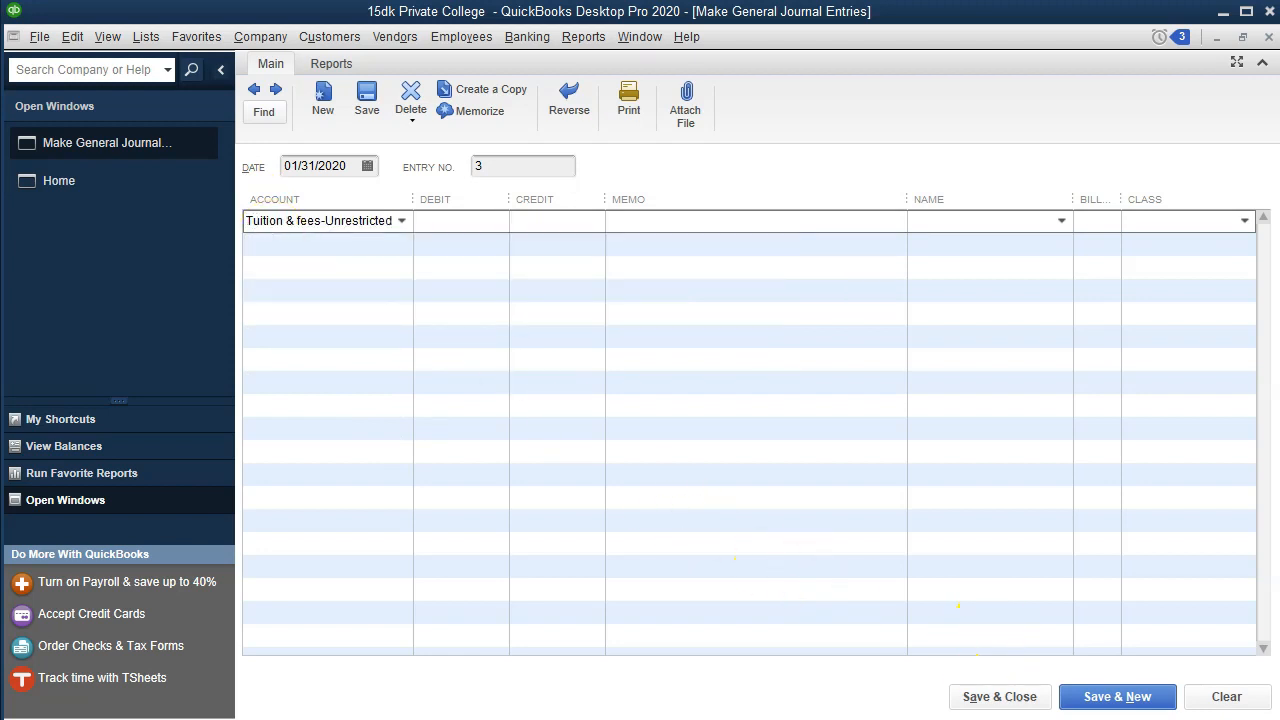
key(alt+Tab)
key(alt+Tab)
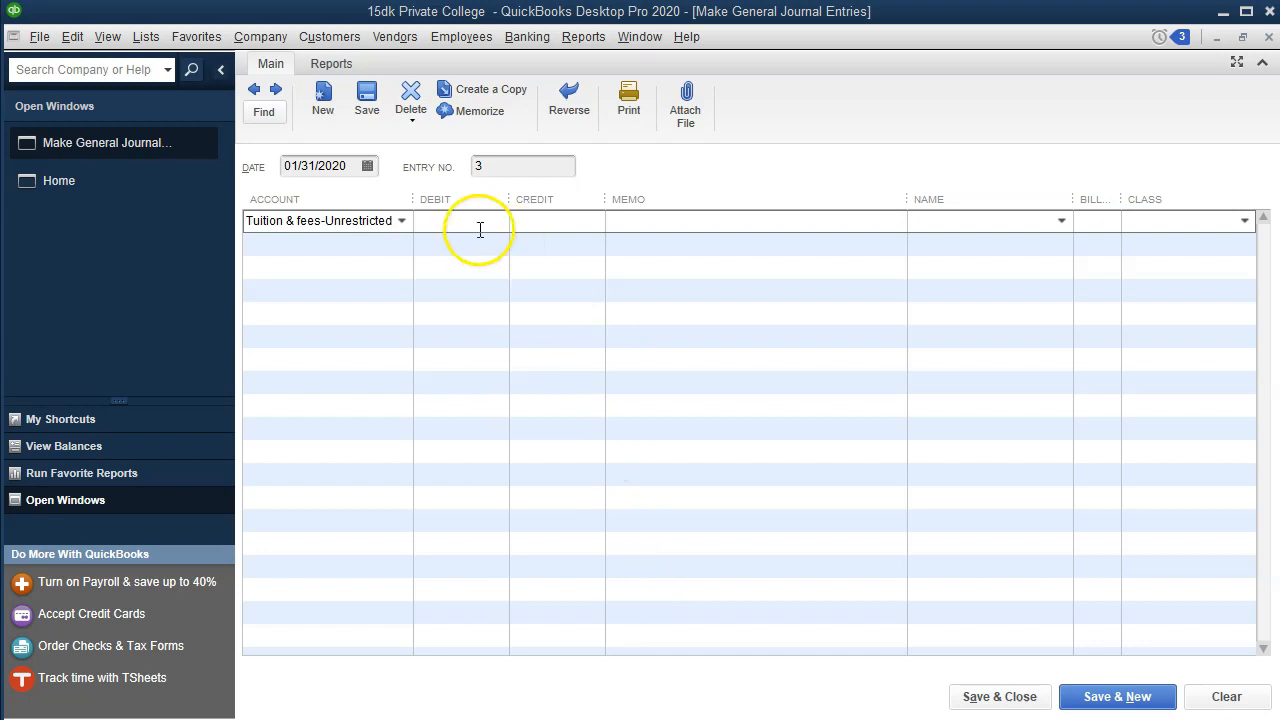
text(13)
key(Tab)
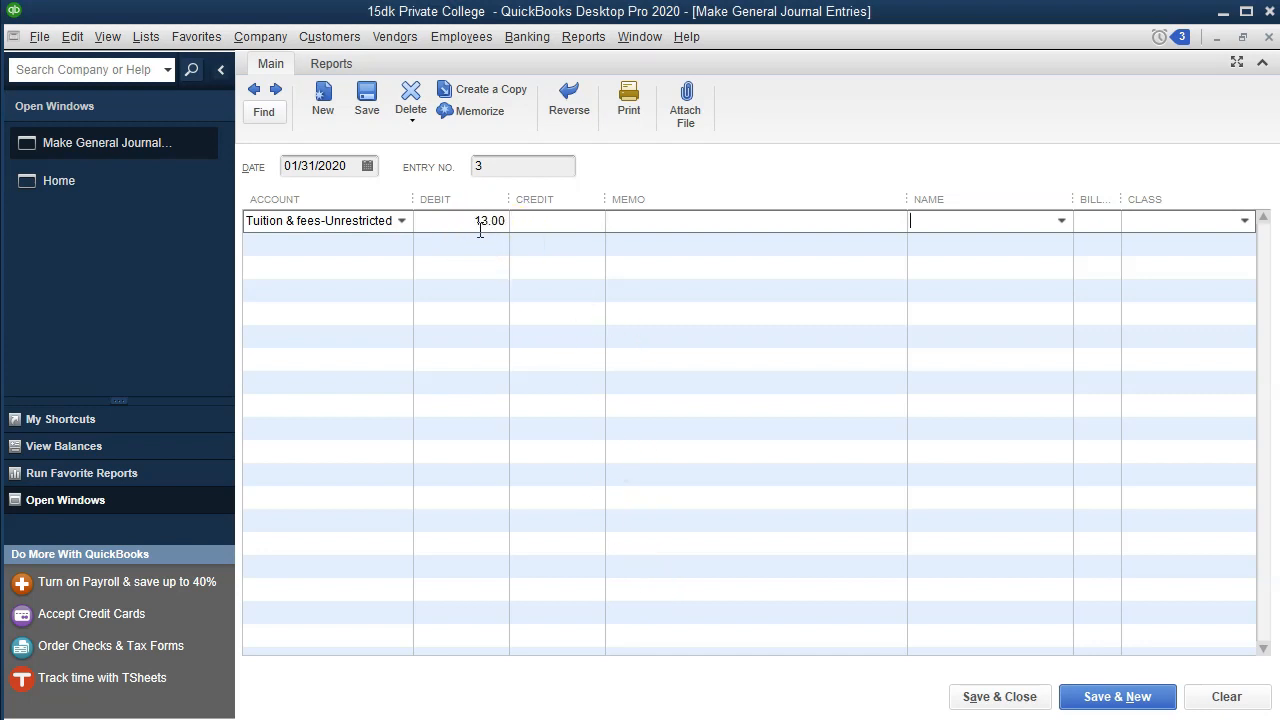
- Give the Tuition & fees-Unrestricted line the memo Adj Entry and move on to the second journal line
click(598, 220)
click(721, 220)
text(d)
key(BackSpace)
text(Adj Entry)
key(Tab)
key(Tab)
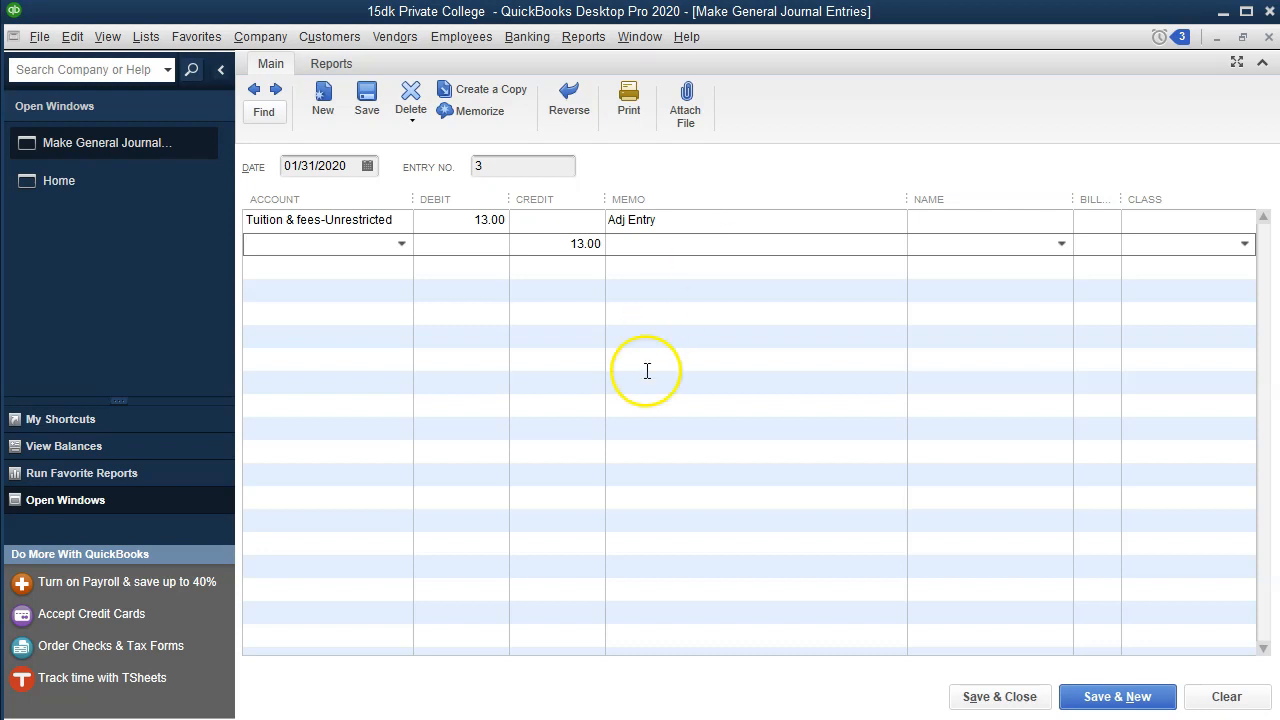
- Complete the second journal line by checking entry 8 in Excel, crediting Allowance-Tuition for 13.00 and adding the memo Adj Entry
key(alt+Tab)
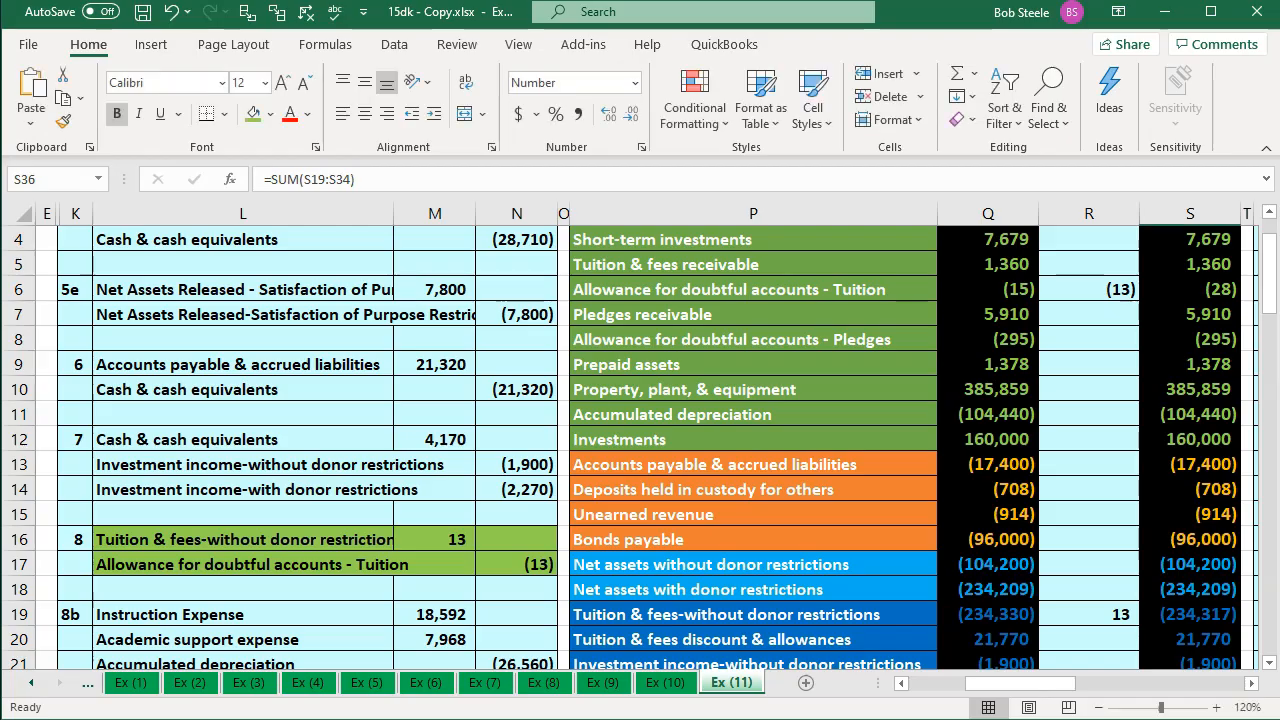
key(alt+Tab)
text(Allow)
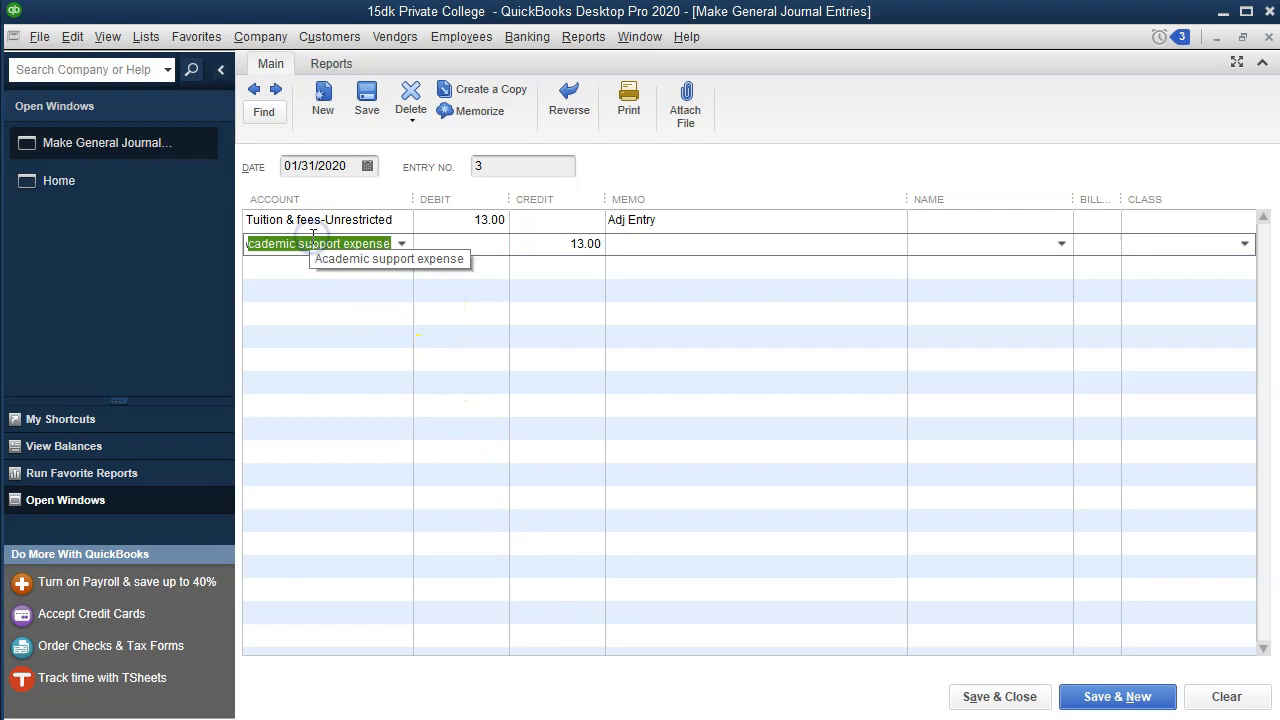
text(ance-Pledges)
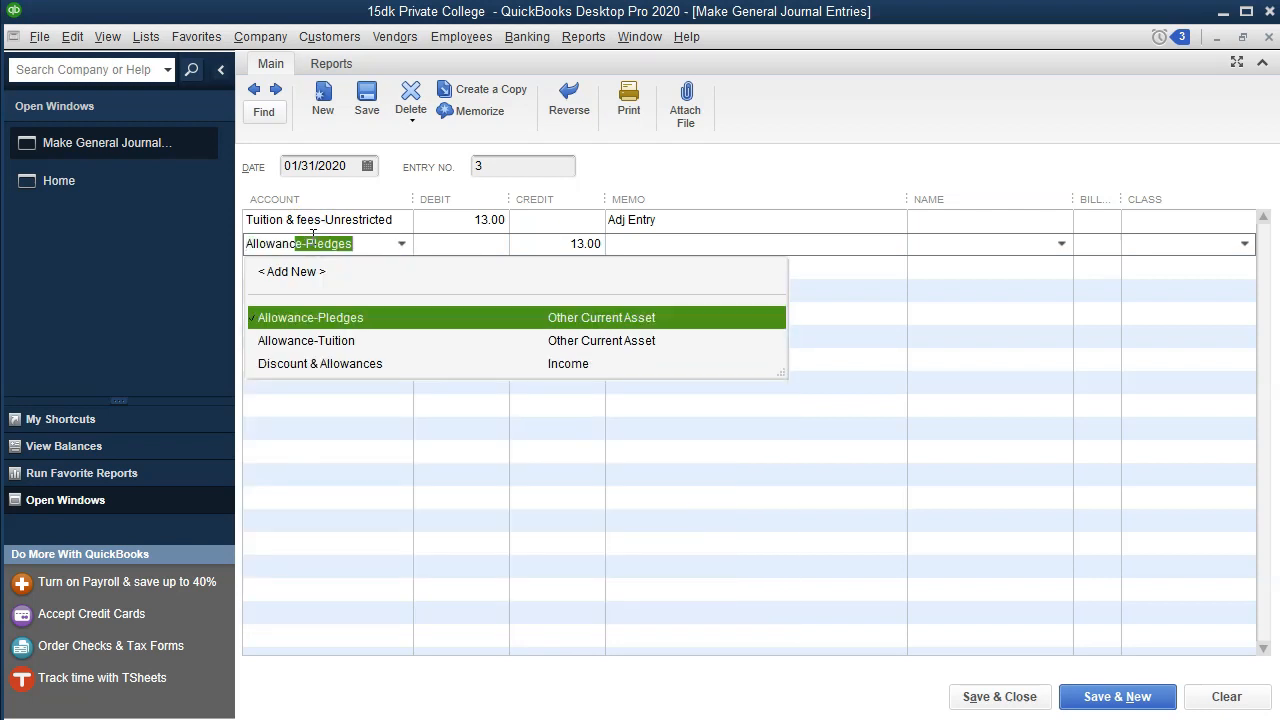
click(315, 340)
key(Tab)
key(Tab)
text(Adju)
key(BackSpace)
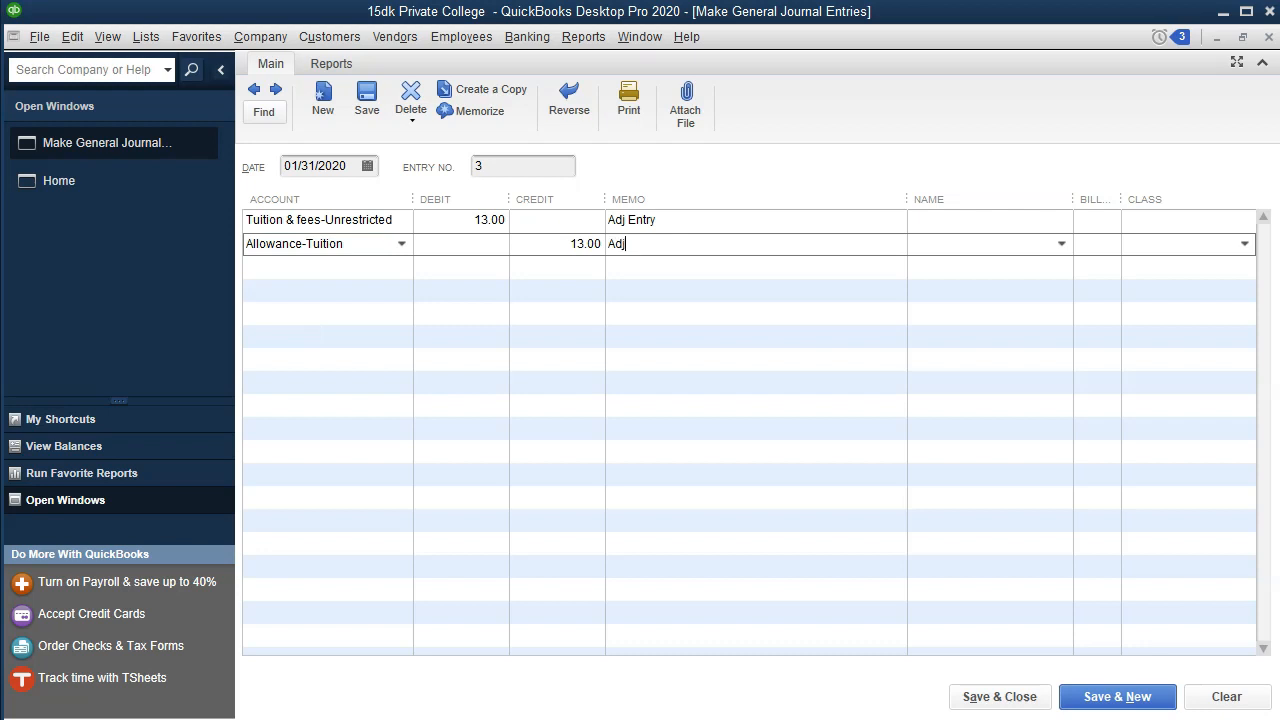
text(Entry)
- Assign the Unrestricted class to both journal lines and save and close the entry, accepting its future date
click(1136, 229)
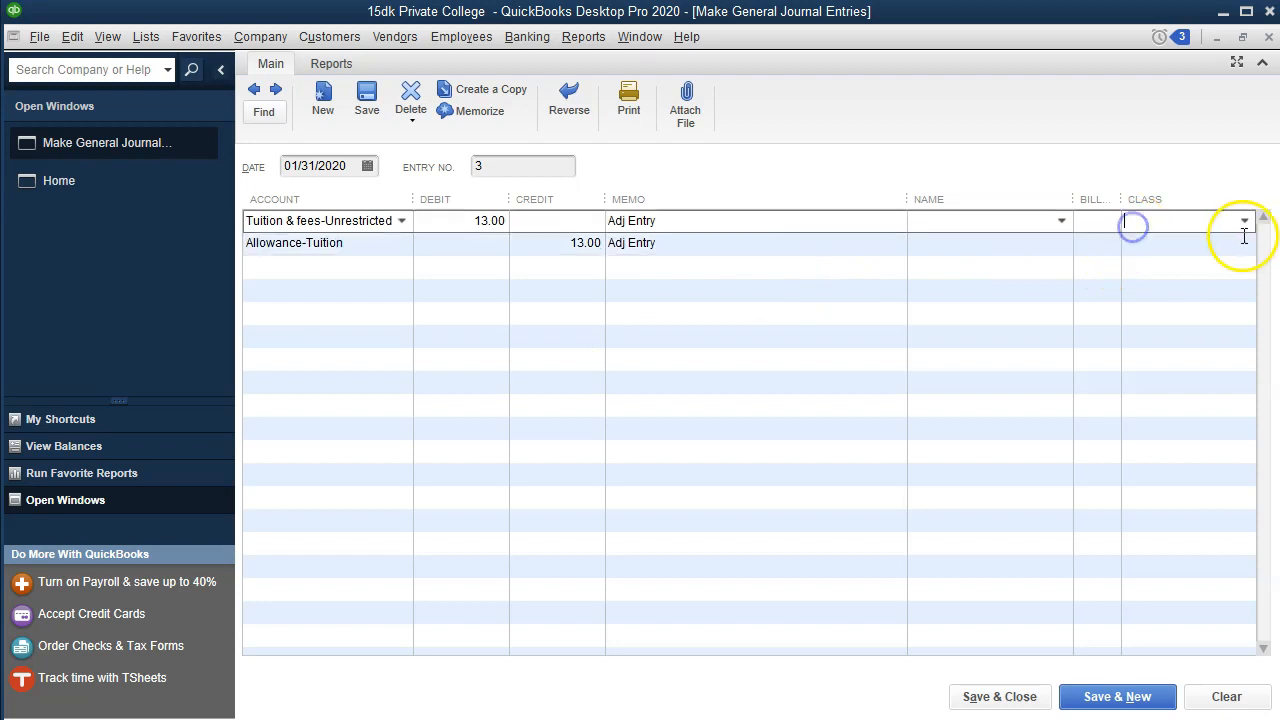
click(1244, 221)
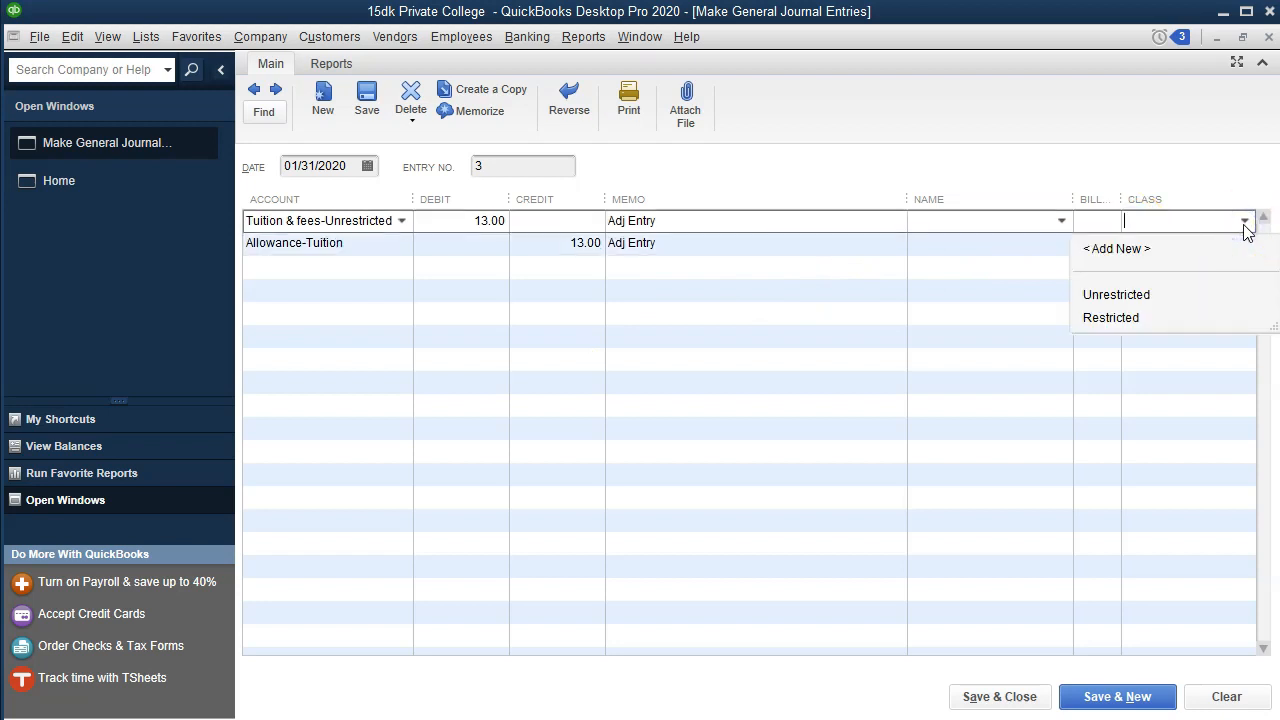
click(1172, 294)
click(1221, 240)
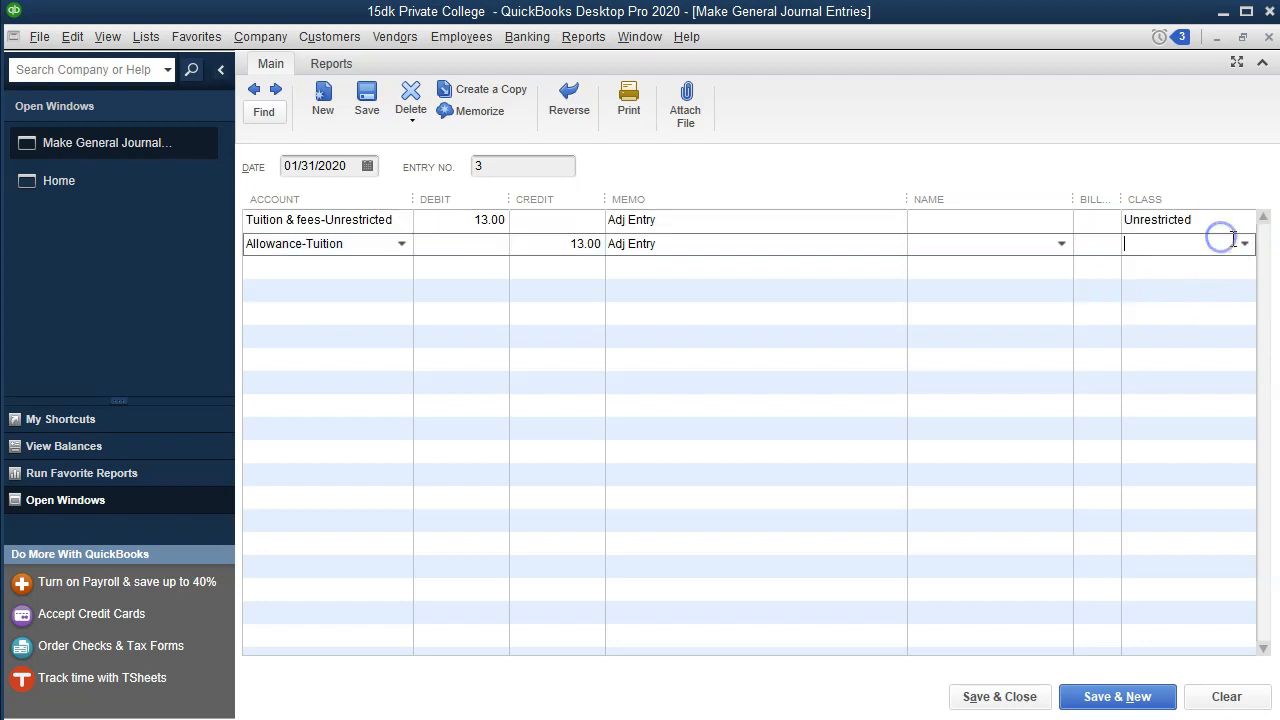
click(1240, 243)
click(1168, 315)
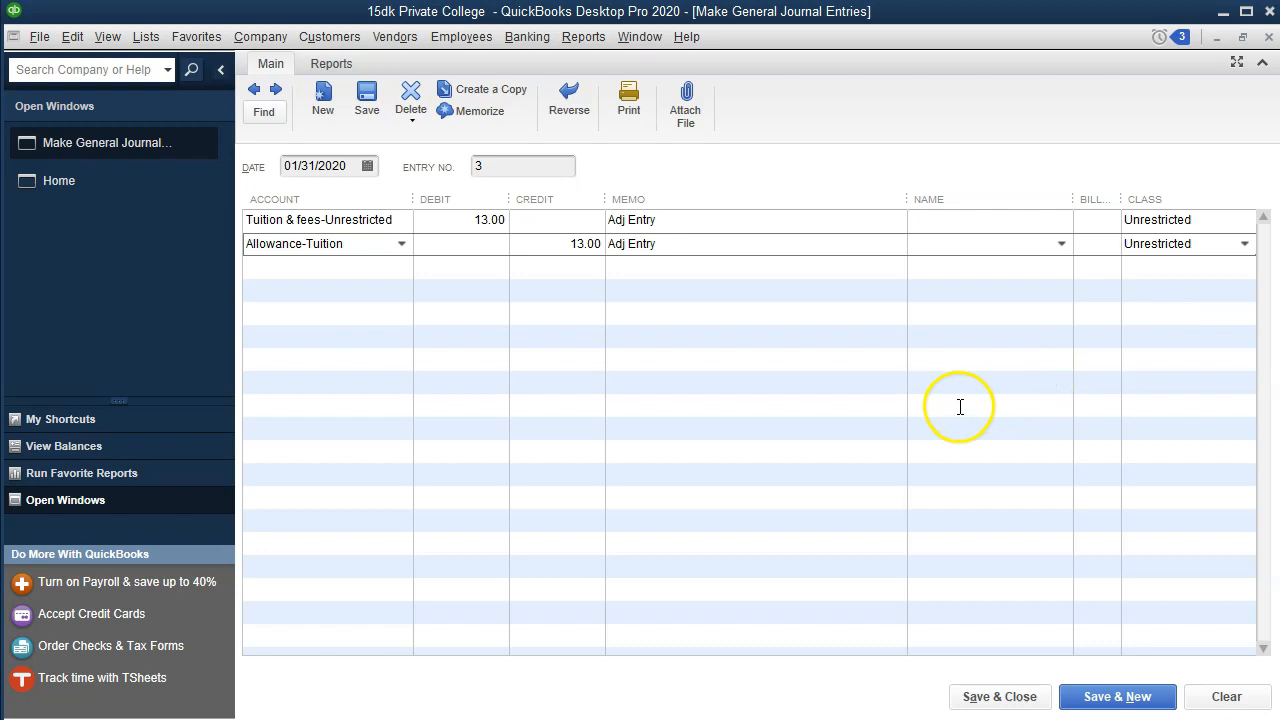
click(1036, 706)
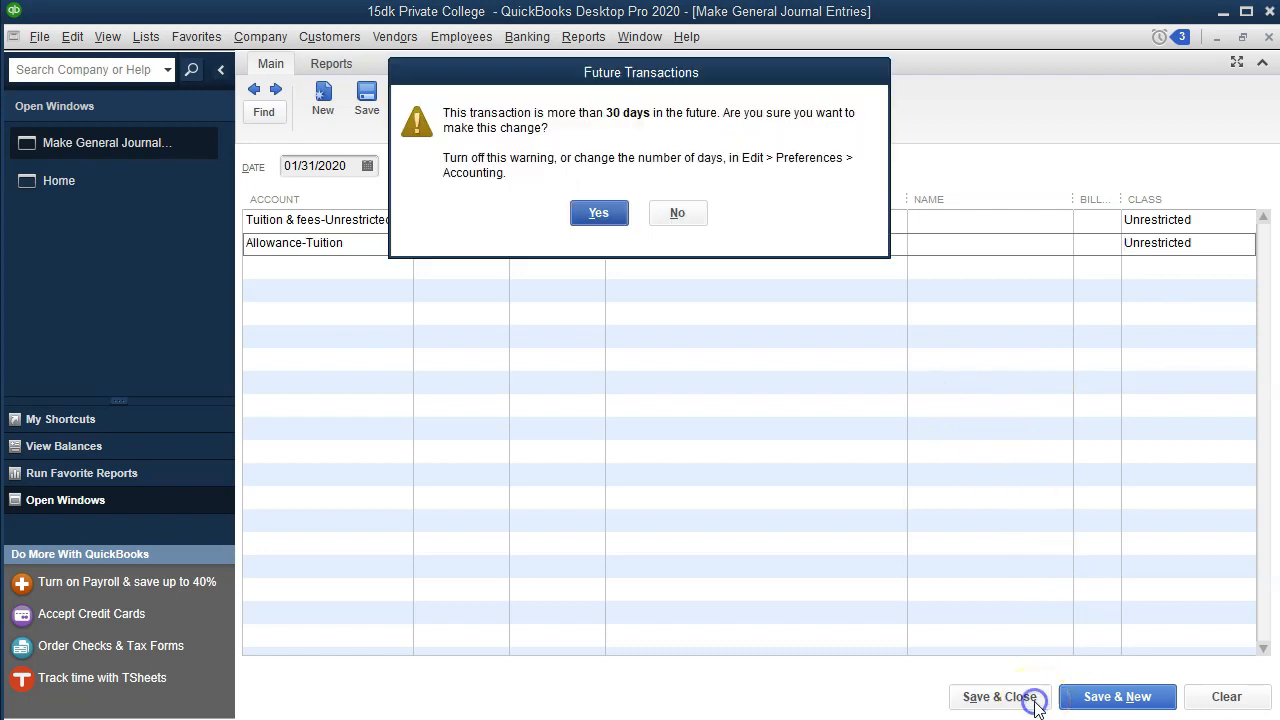
click(600, 214)
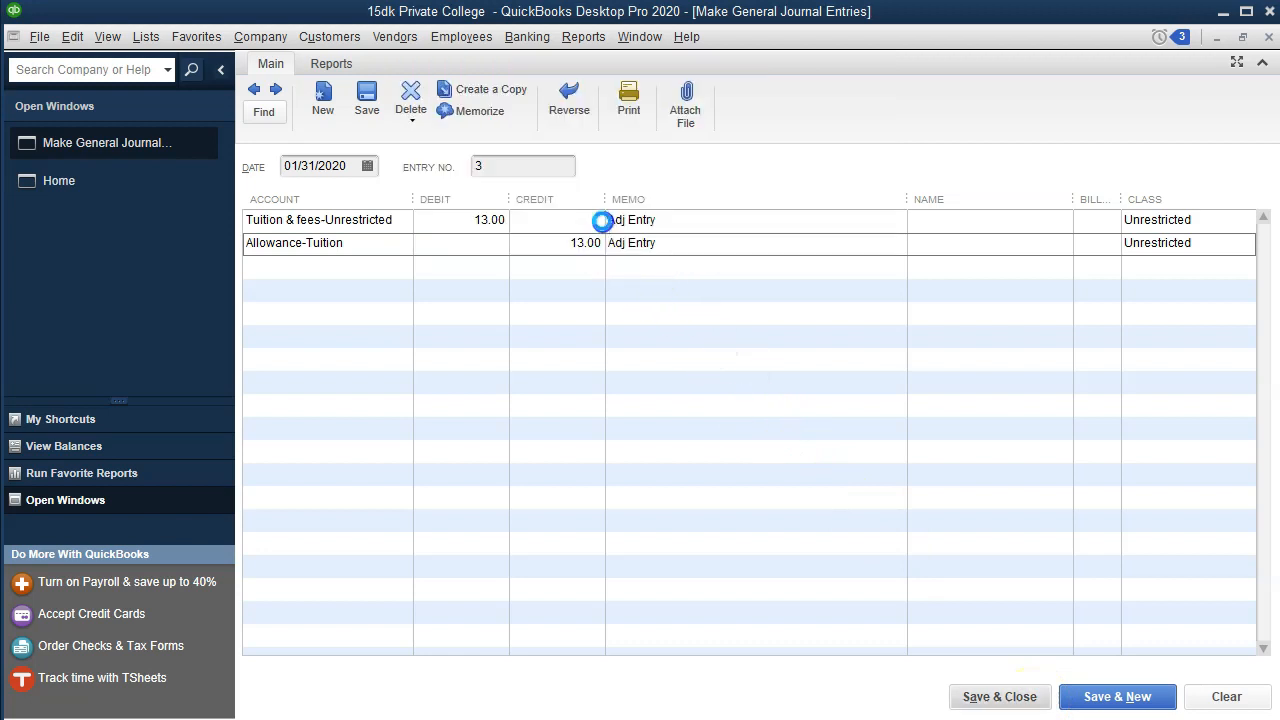
- Open the Trial Balance report for 01/01/2020 to 12/31/2020
click(583, 37)
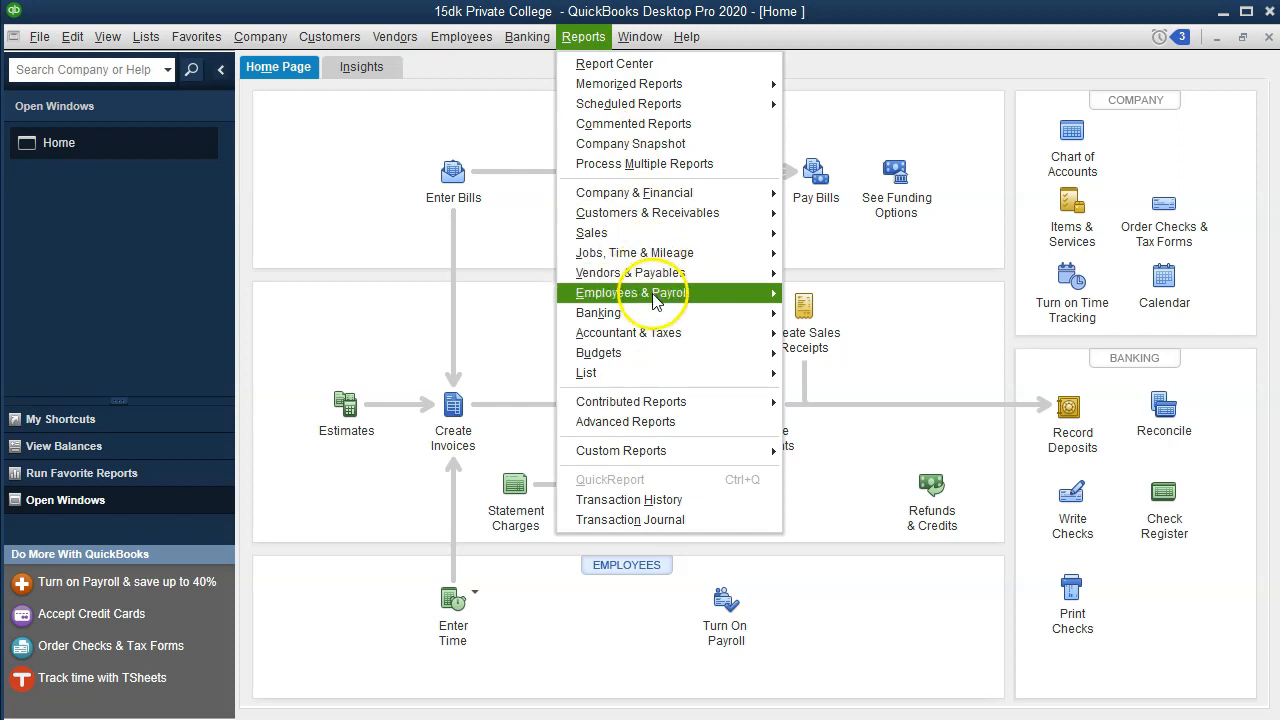
mouse_move(663, 333)
click(903, 337)
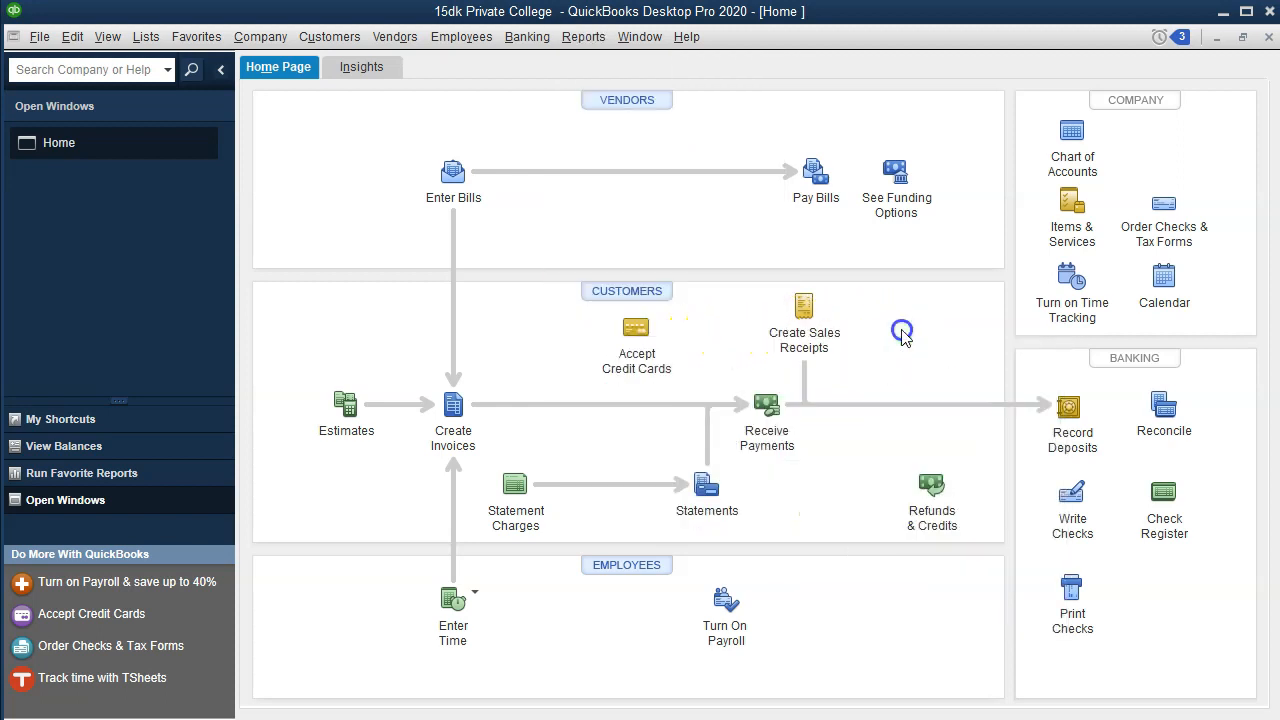
key(Tab)
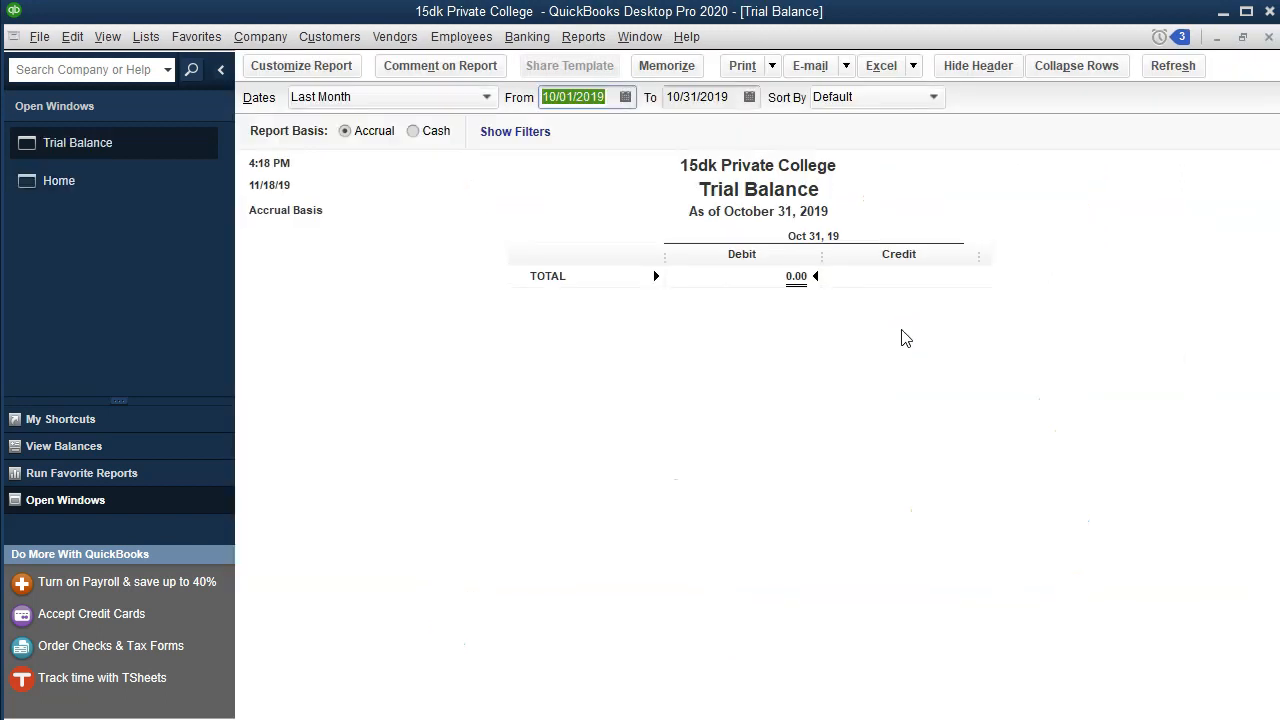
text(0)
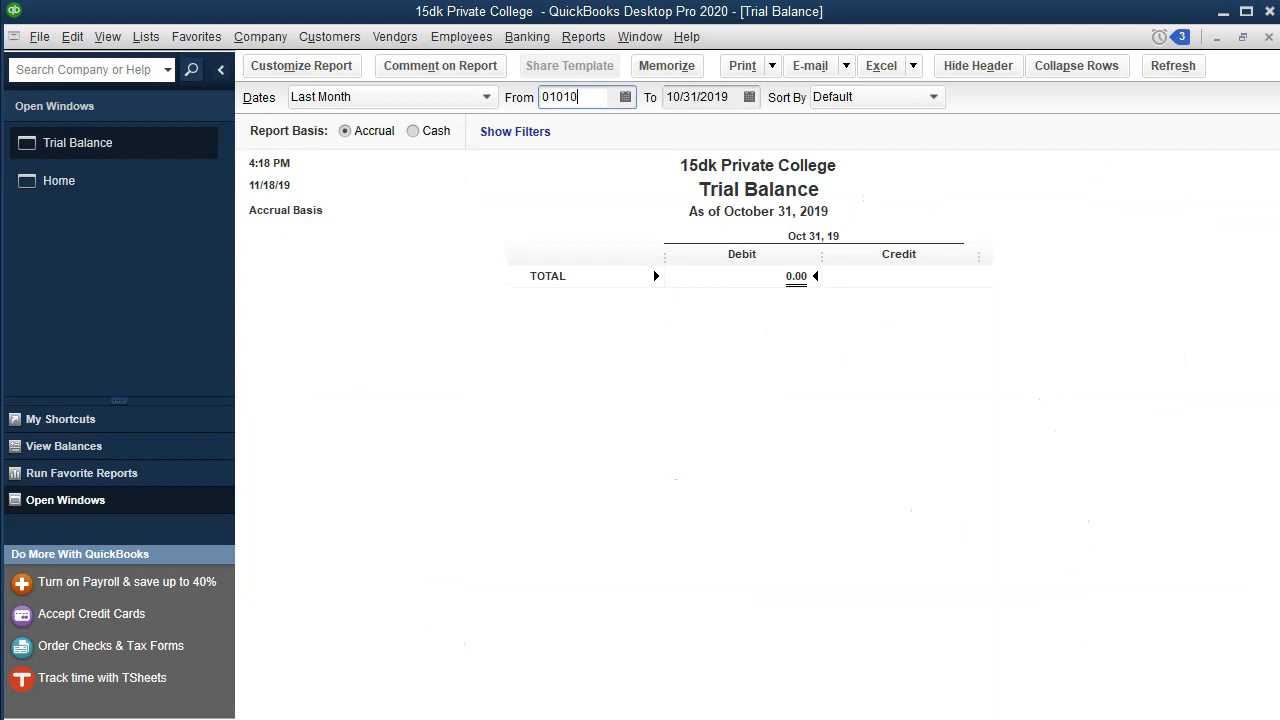
text(1/01/2020)
key(Tab)
text(123120)
key(Tab)
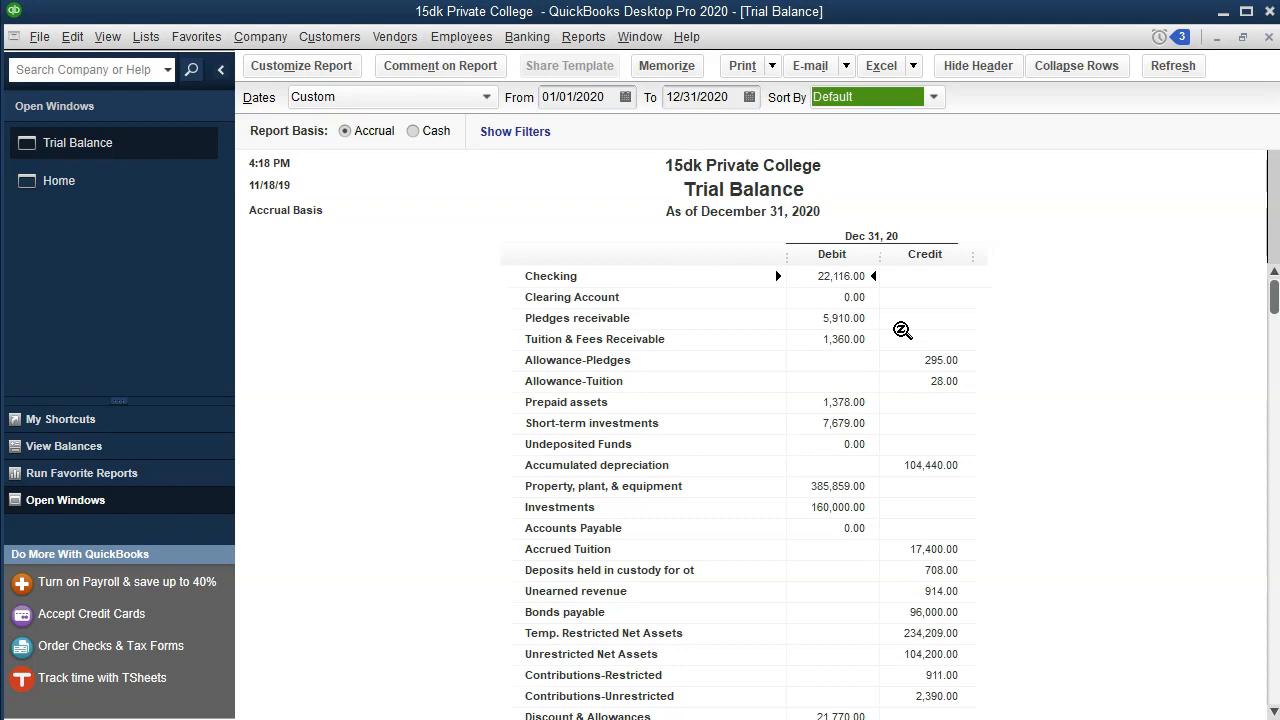
- Customize the Trial Balance report by setting its font size to 11
click(302, 65)
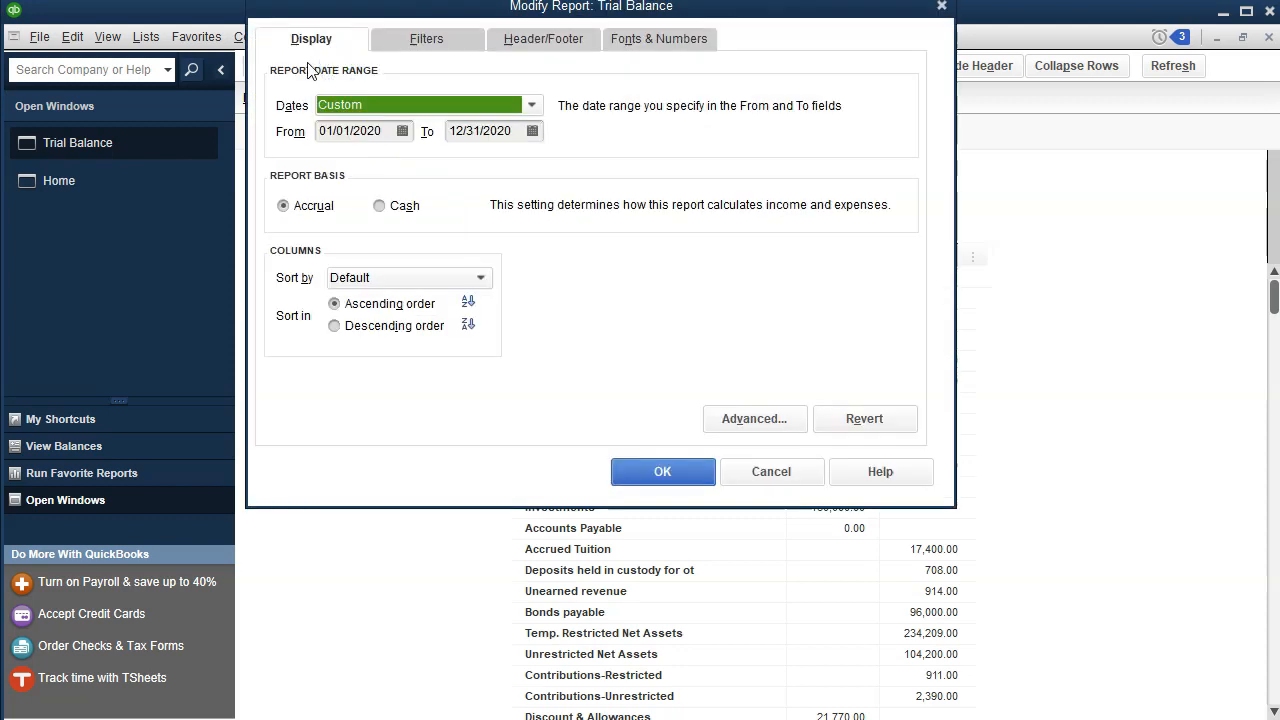
click(615, 40)
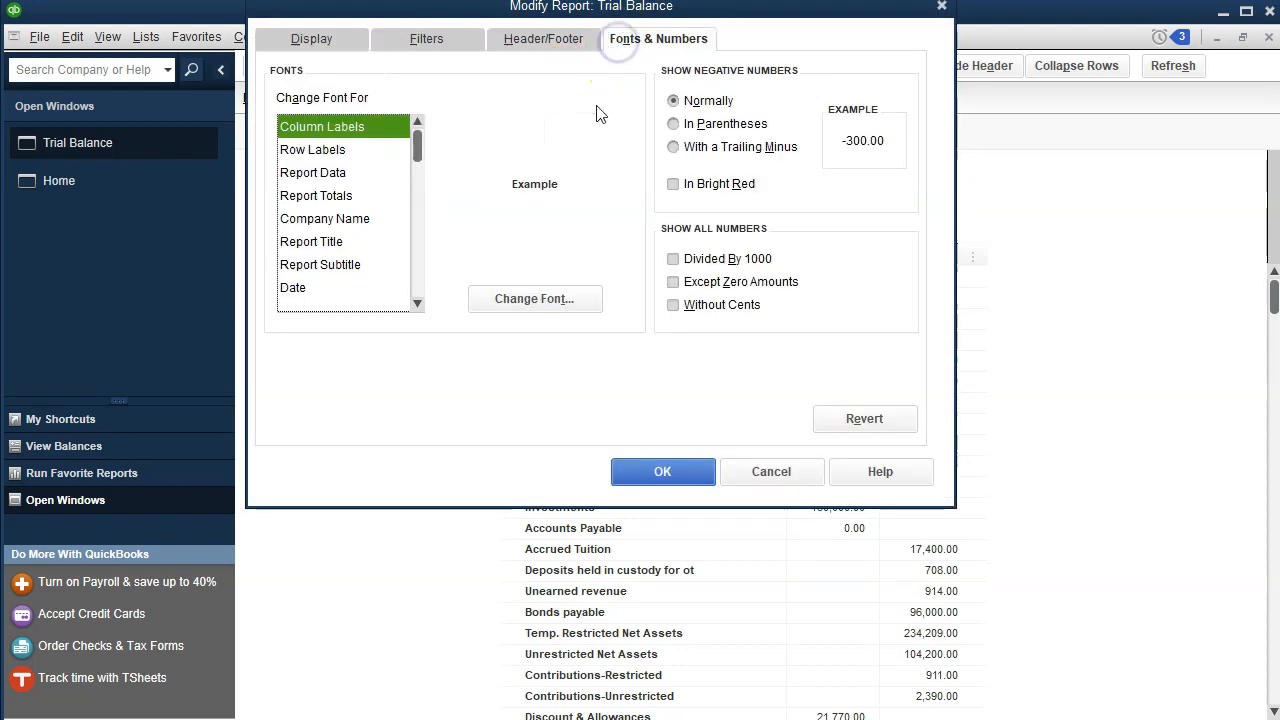
click(528, 298)
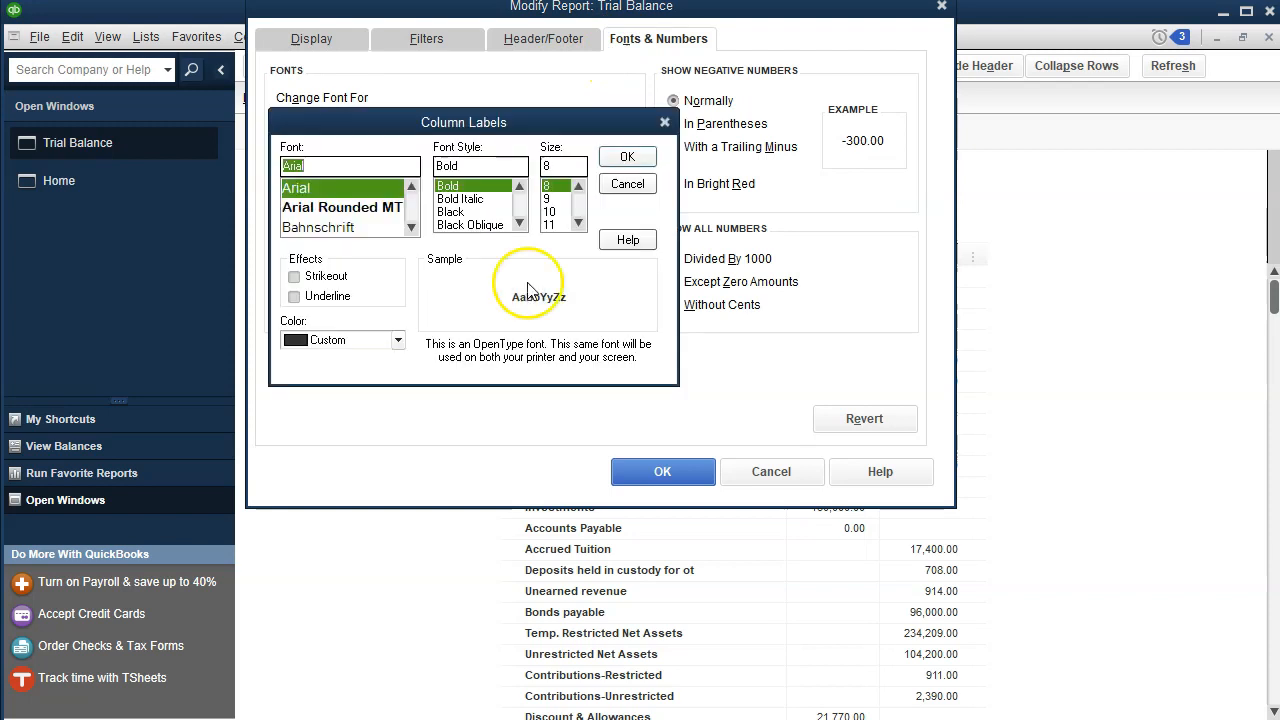
click(550, 224)
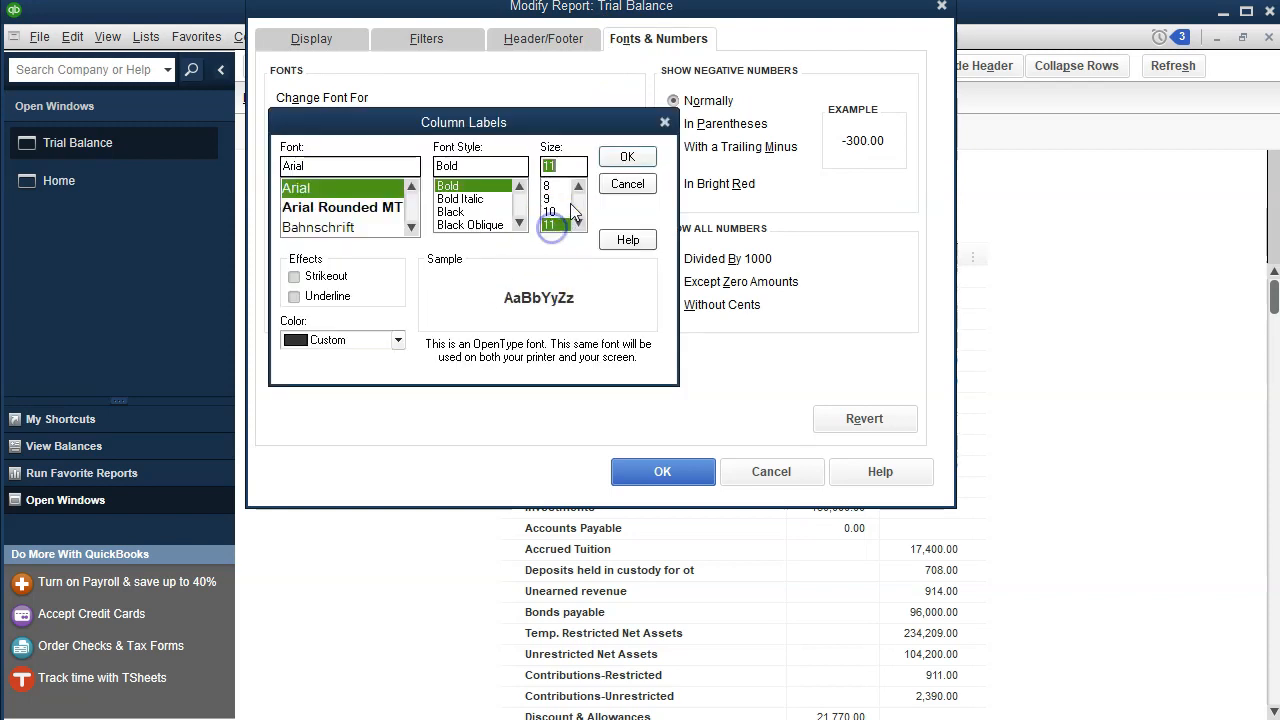
click(626, 157)
click(594, 154)
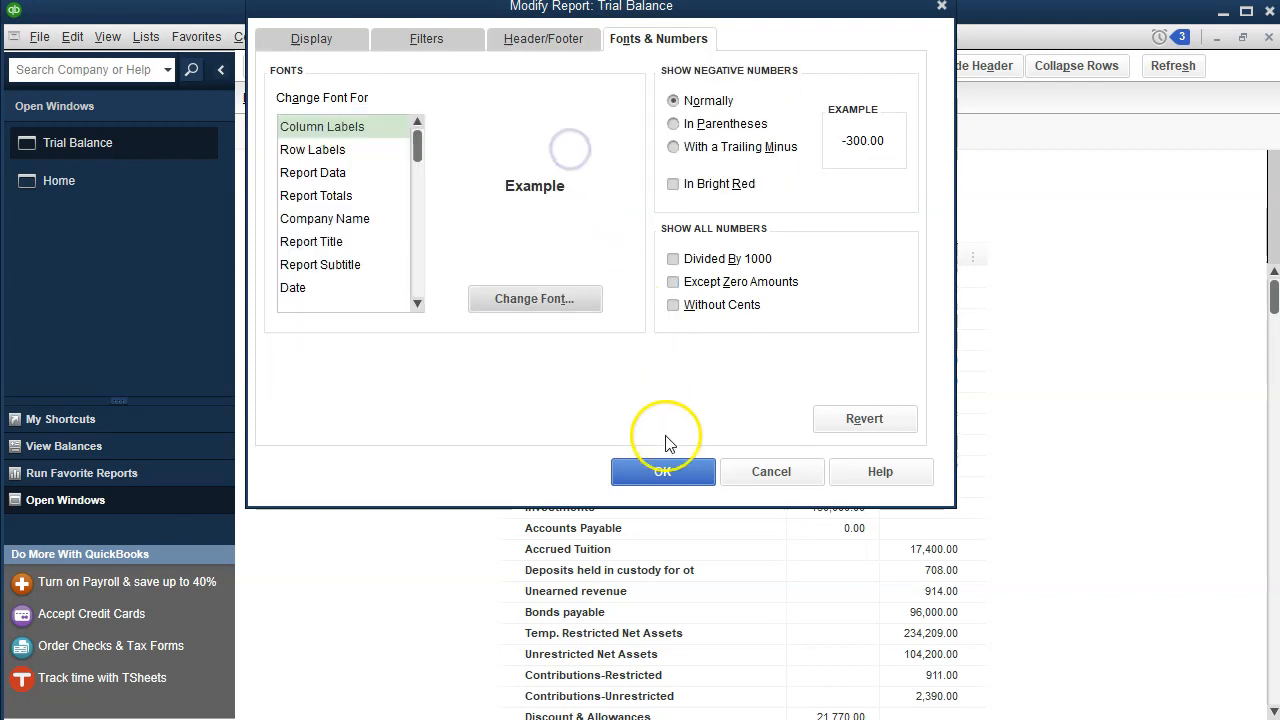
click(665, 472)
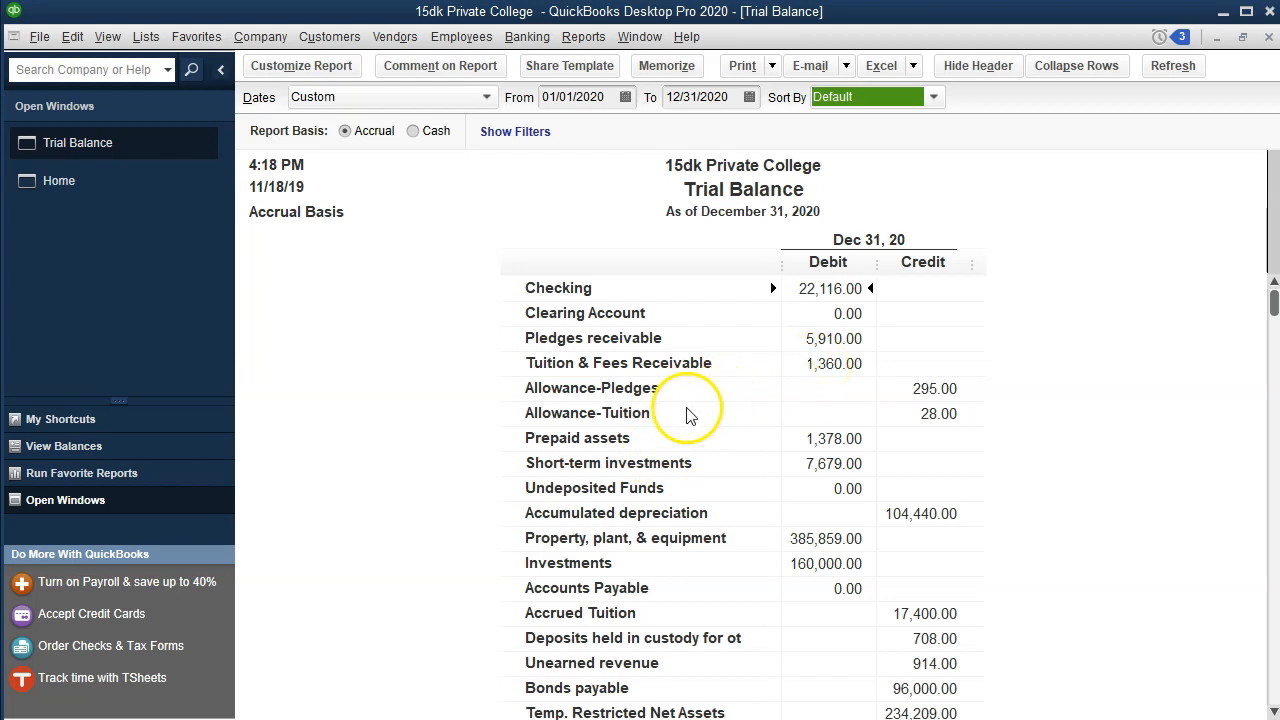
- Check the transactions behind the Allowance-Tuition balance and return to the Trial Balance
click(938, 413)
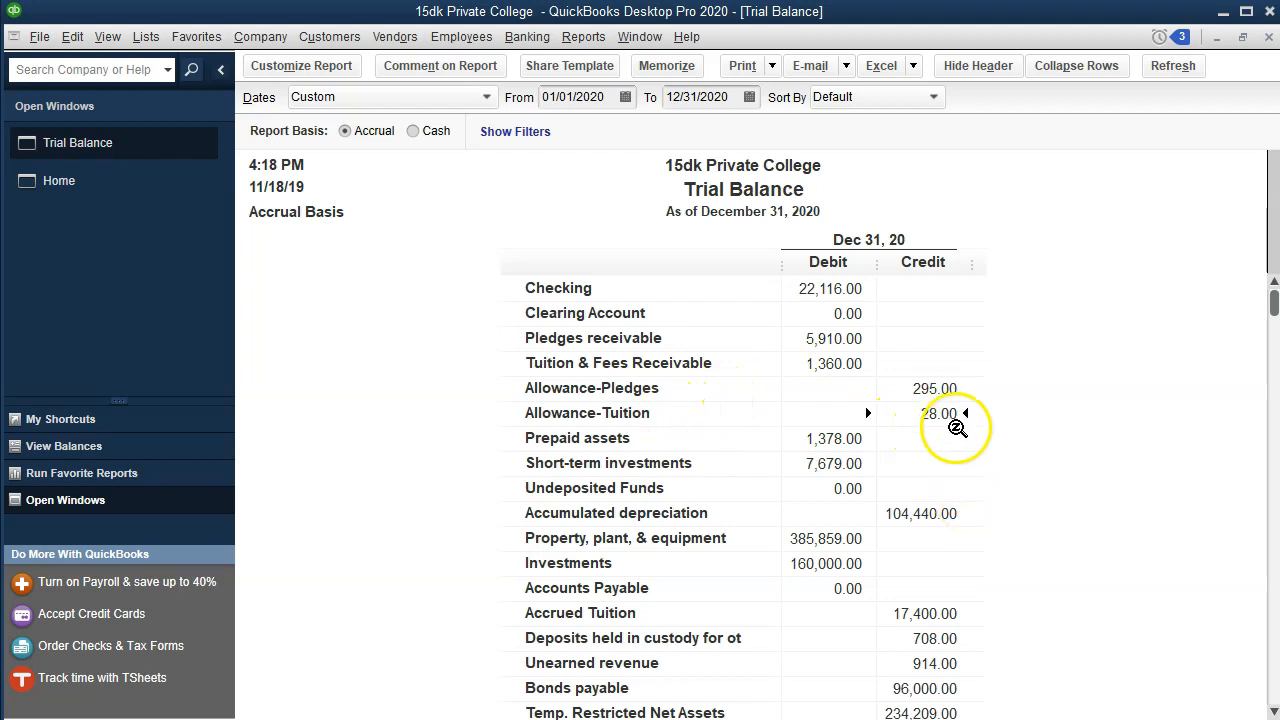
double_click(943, 415)
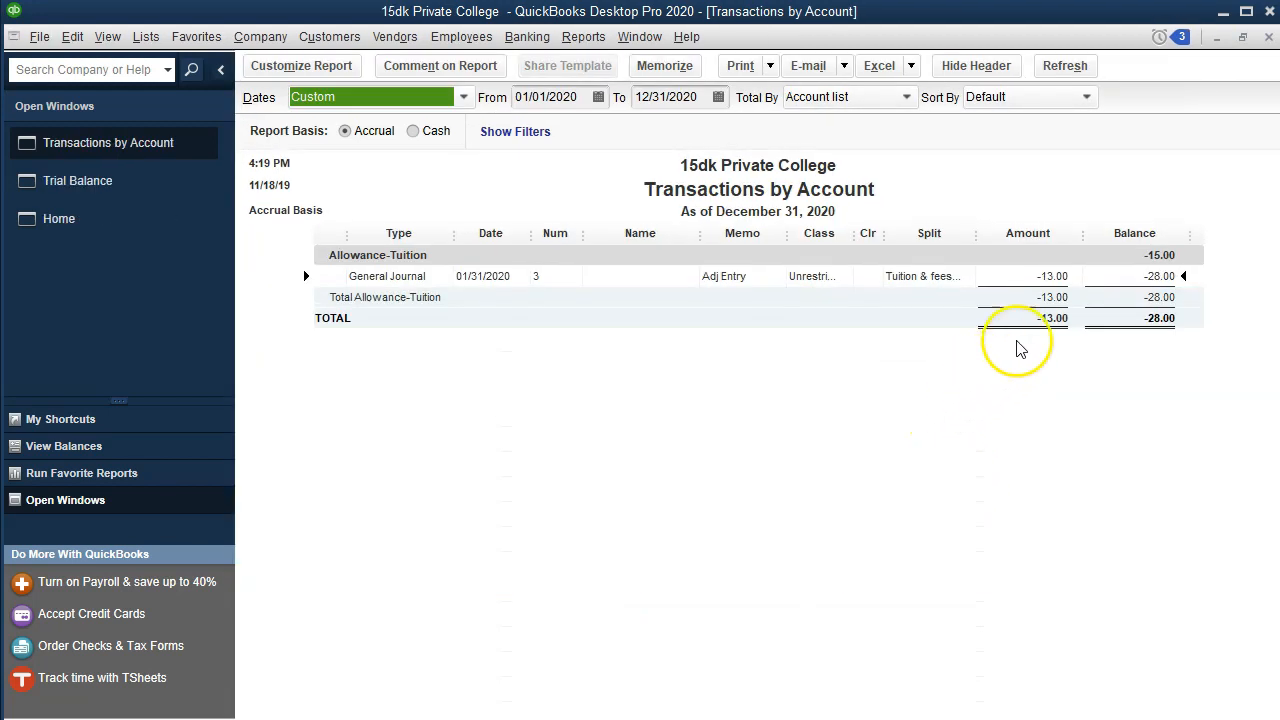
click(1268, 38)
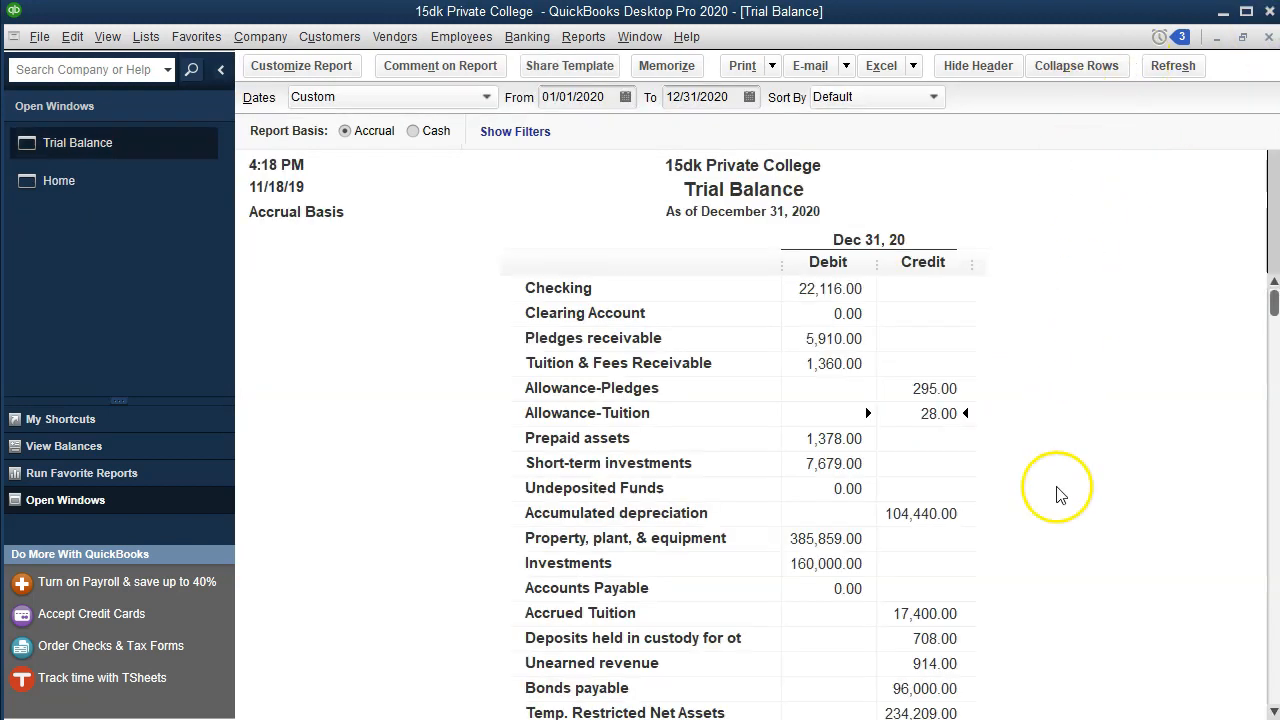
- Check the journal entry in the transactions behind the Tuition & fees-Unrestricted balance and return to the Trial Balance
scroll(1047, 506, down, 5)
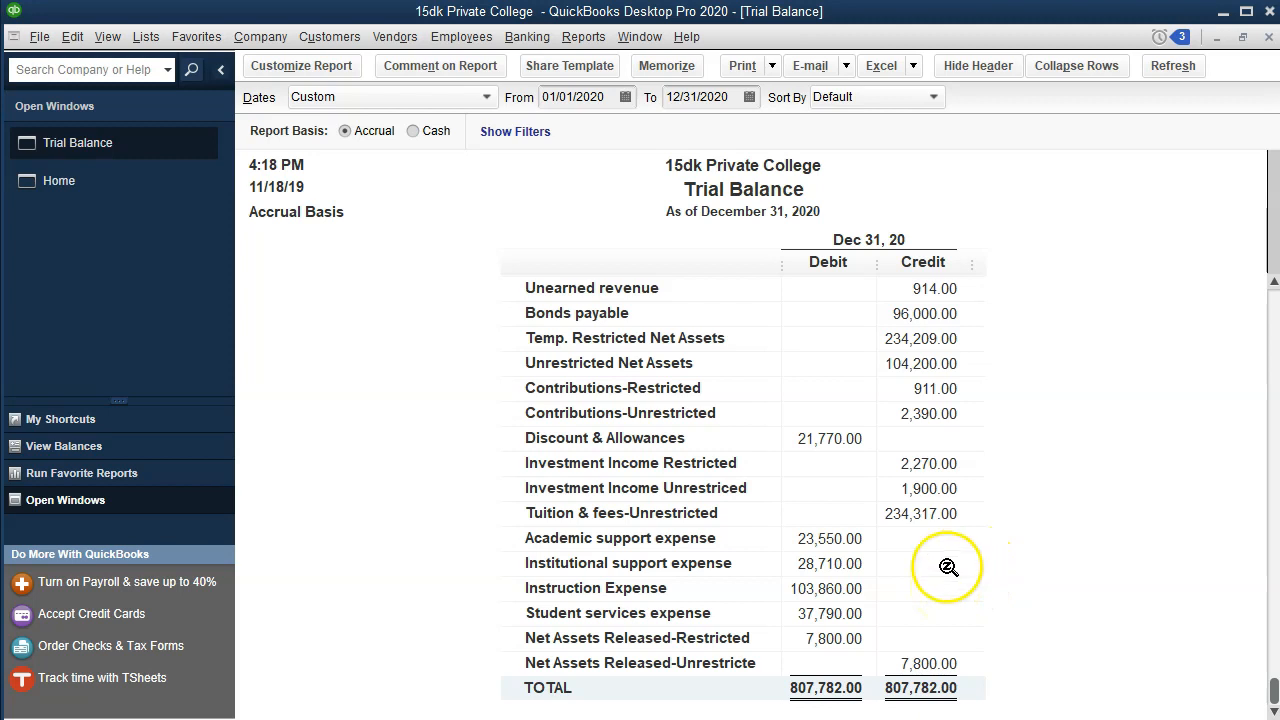
click(929, 514)
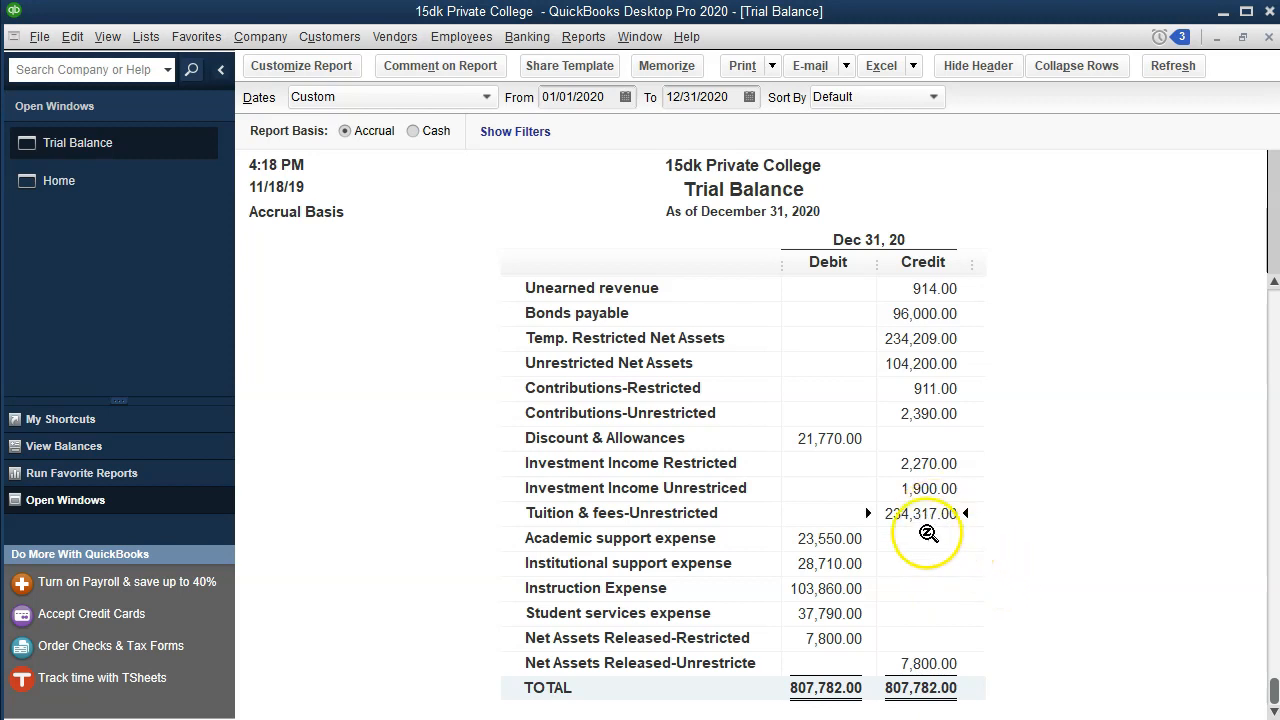
double_click(918, 514)
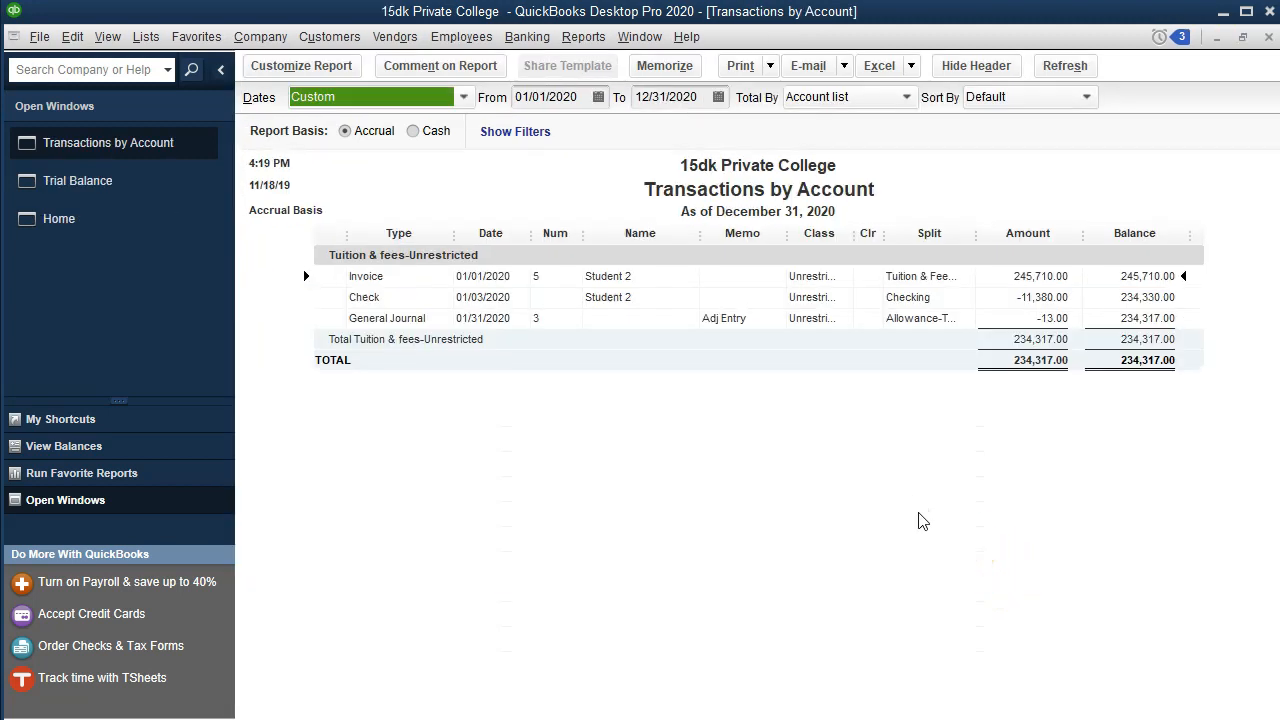
click(1021, 316)
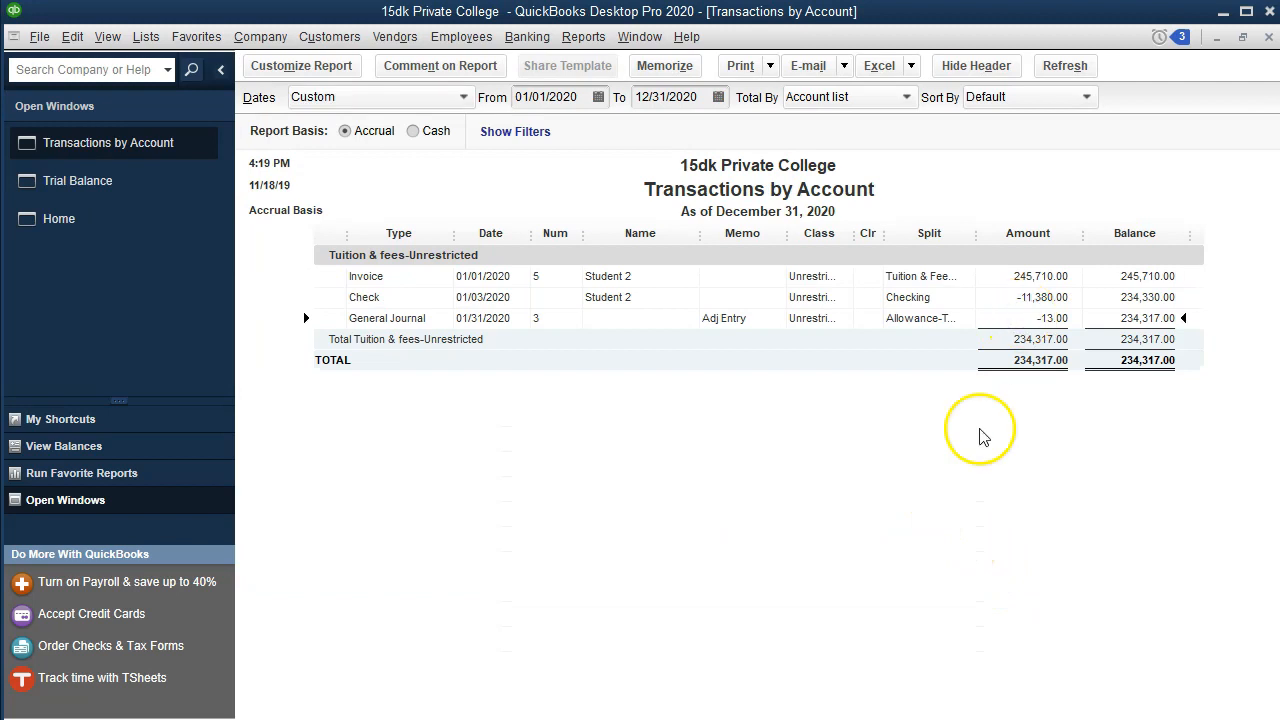
click(1267, 40)
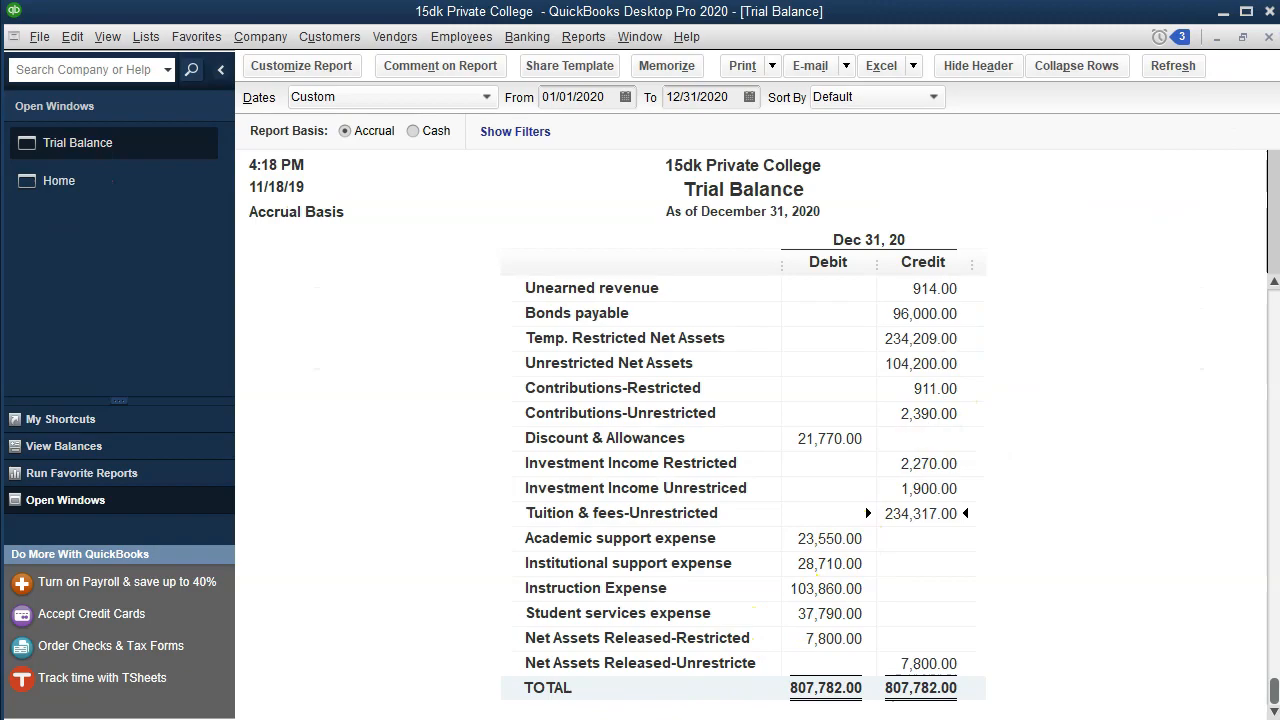
- Switch to Excel and replace the highlight on entry 8 in L16:N17 with the recently used light blue fill
click(630, 692)
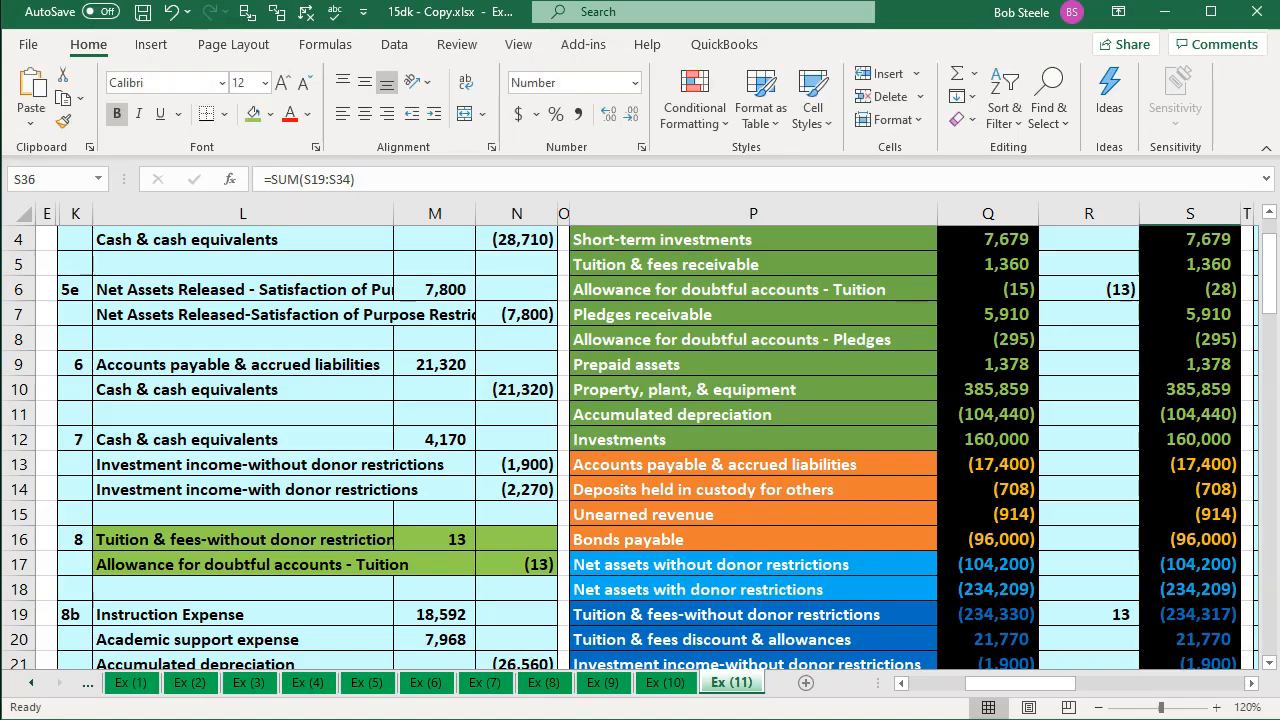
click(475, 522)
scroll(475, 522, down, 3)
drag(267, 318, 489, 347)
right_click(490, 336)
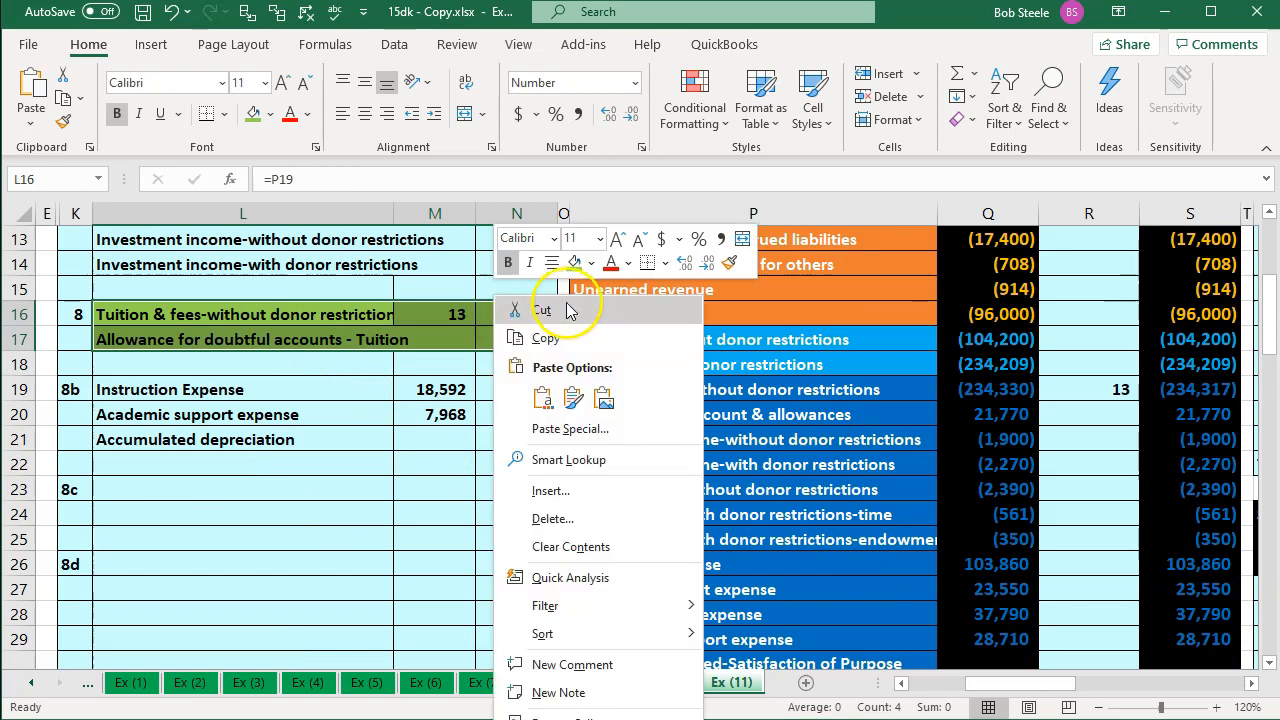
click(592, 262)
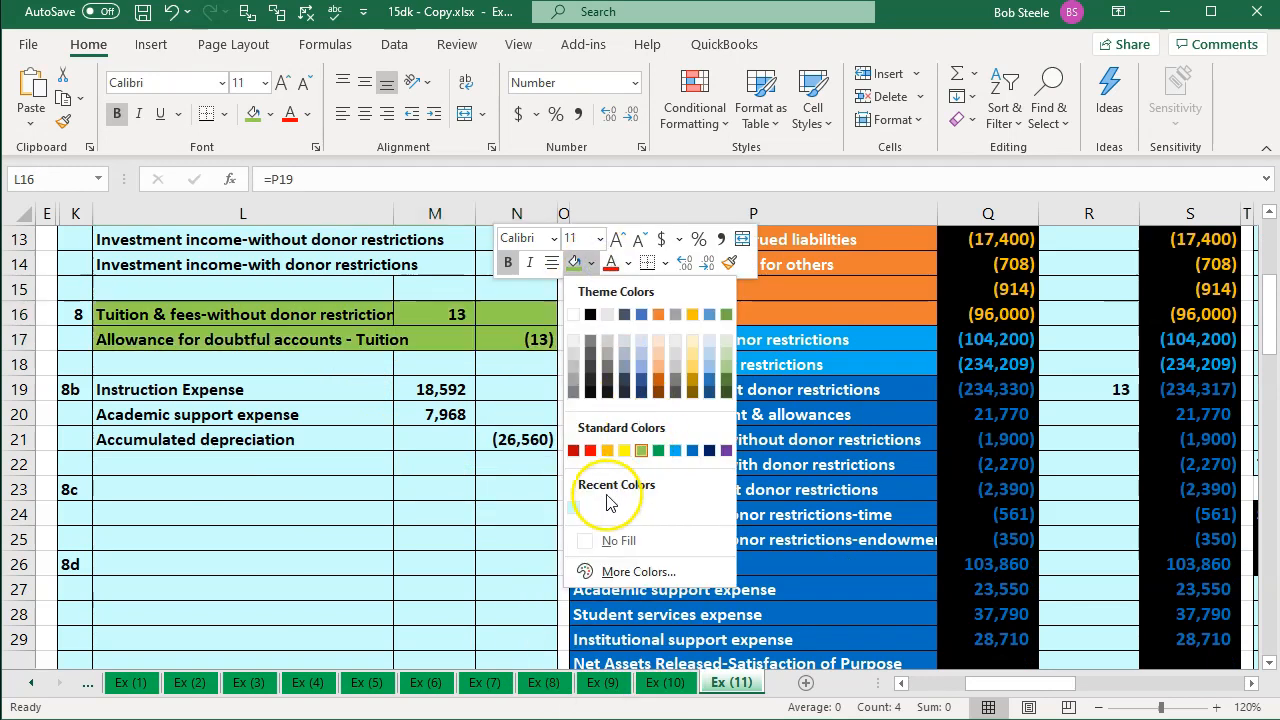
click(576, 507)
- Examine the depreciation expense item and its instruction and academic support percentages in the adjusting entries data of columns B to D
click(310, 445)
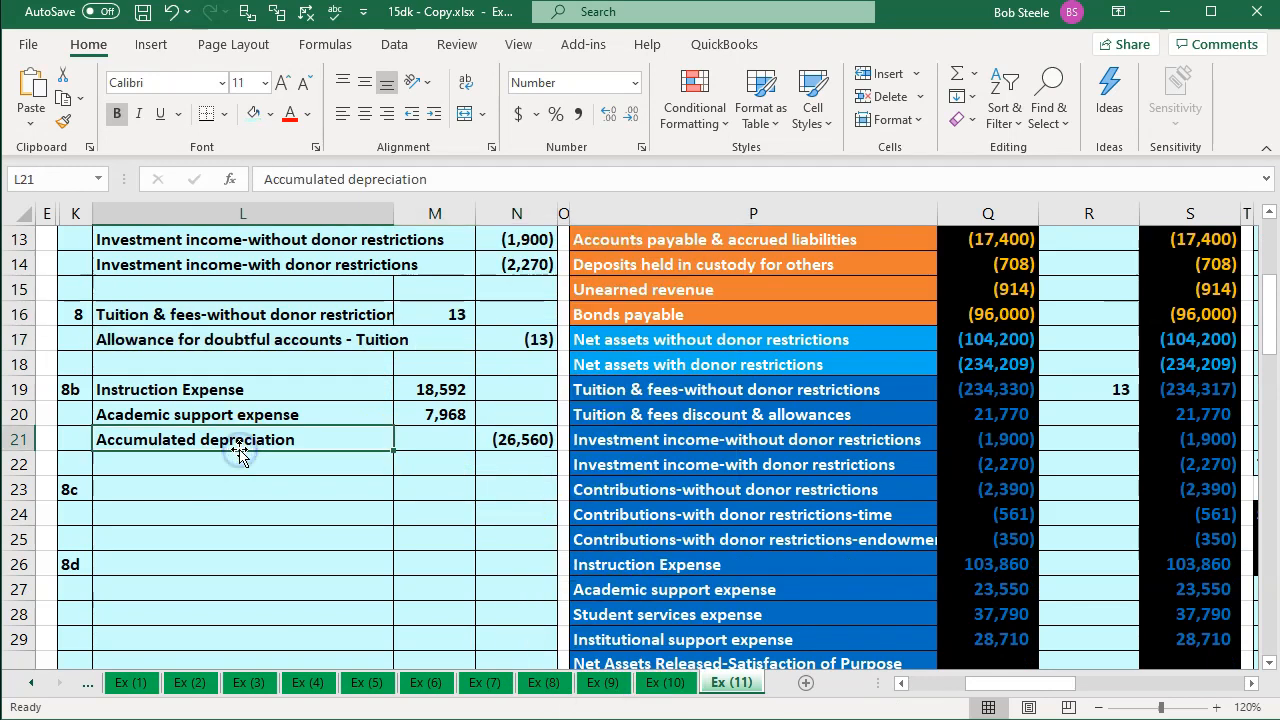
key(Left)
key(Home)
scroll(240, 450, down, 8)
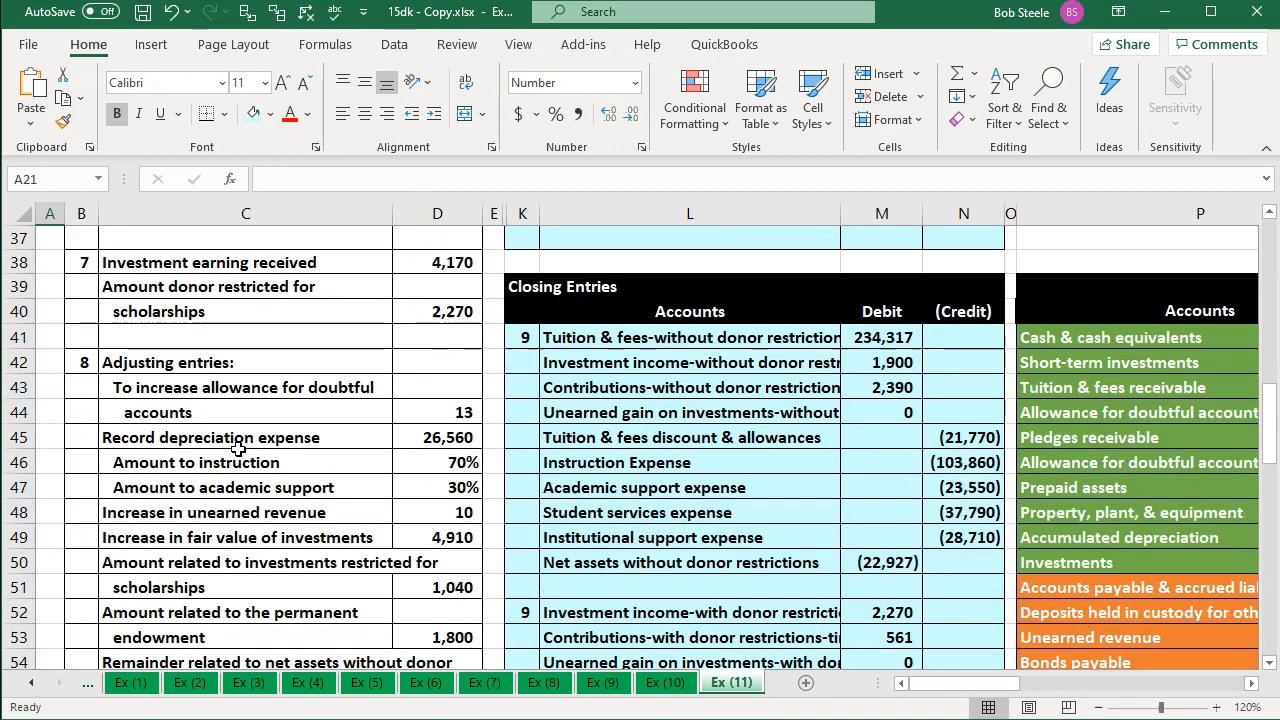
- Review the depreciation expense amount in D45 and its instruction and academic support percentages in D46:D47
click(238, 455)
key(Up)
key(Right)
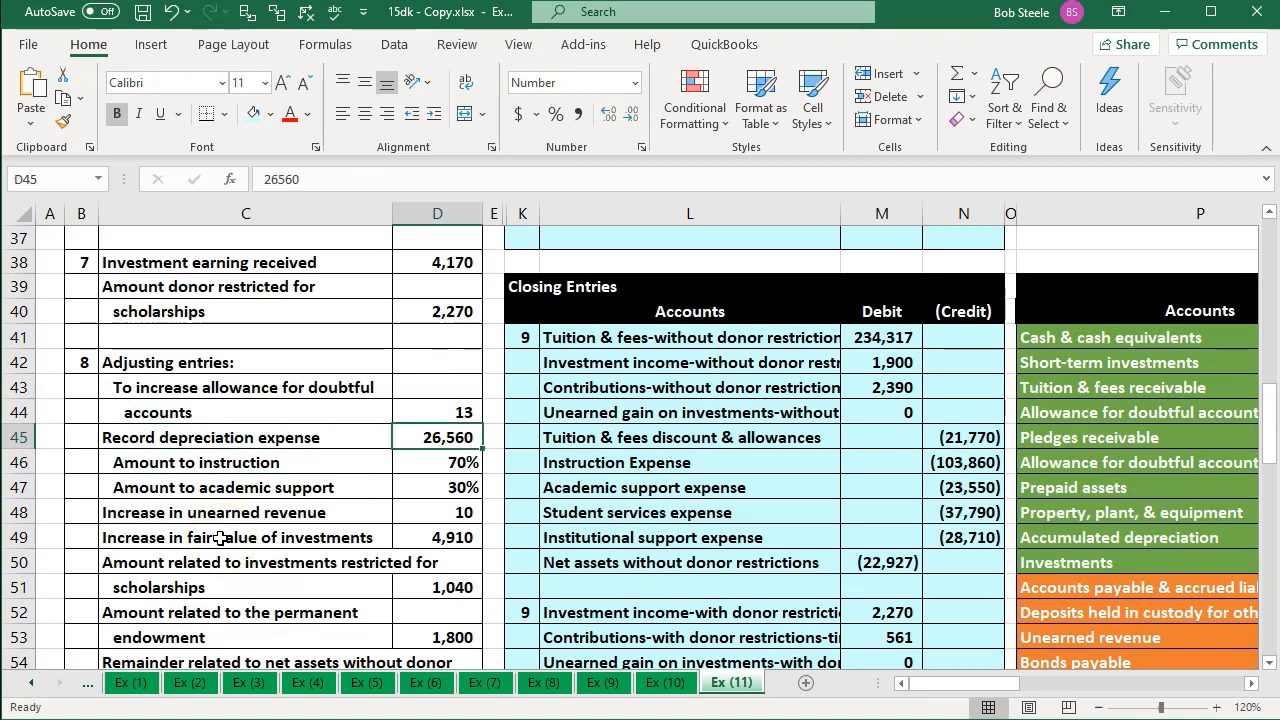
key(Down)
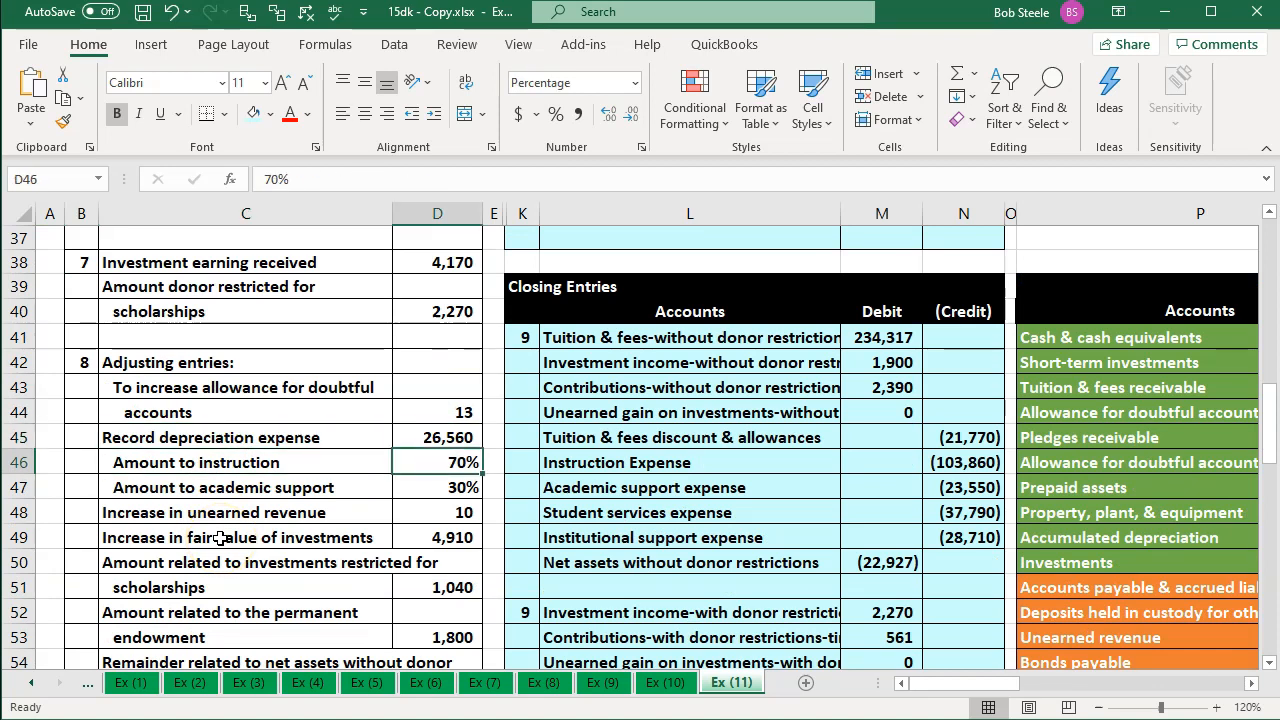
key(Down)
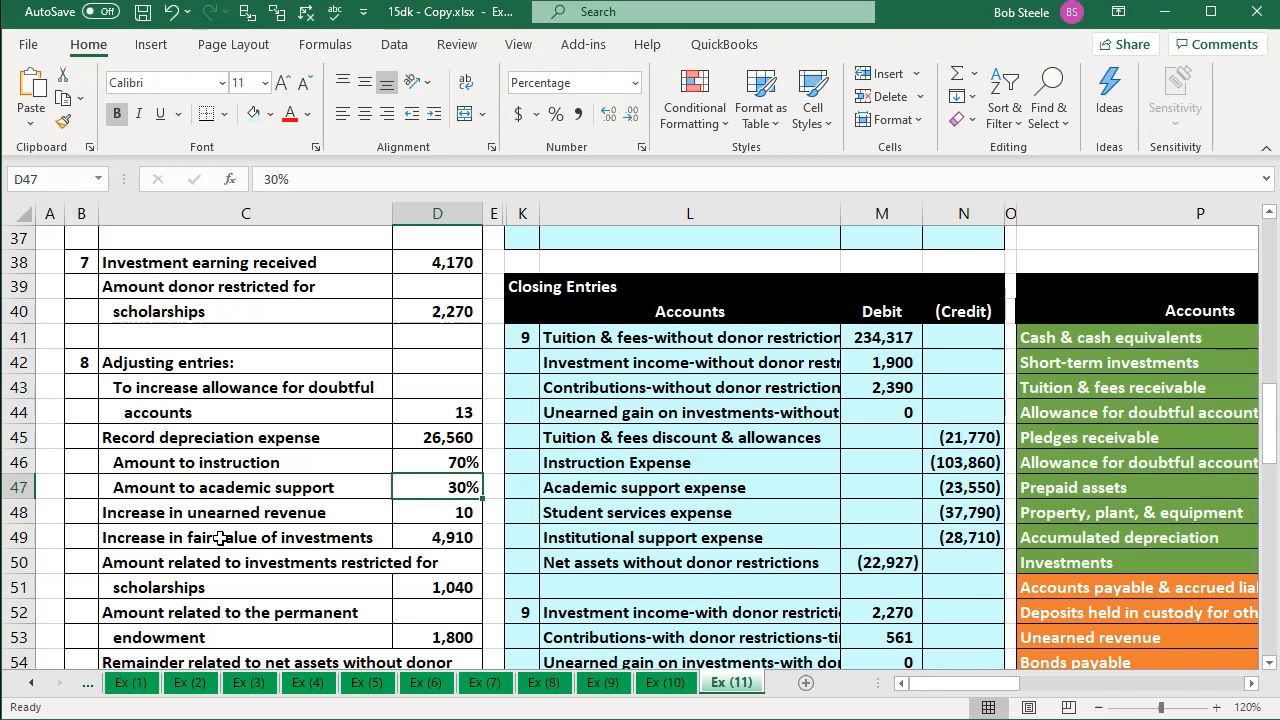
key(Up)
key(Left)
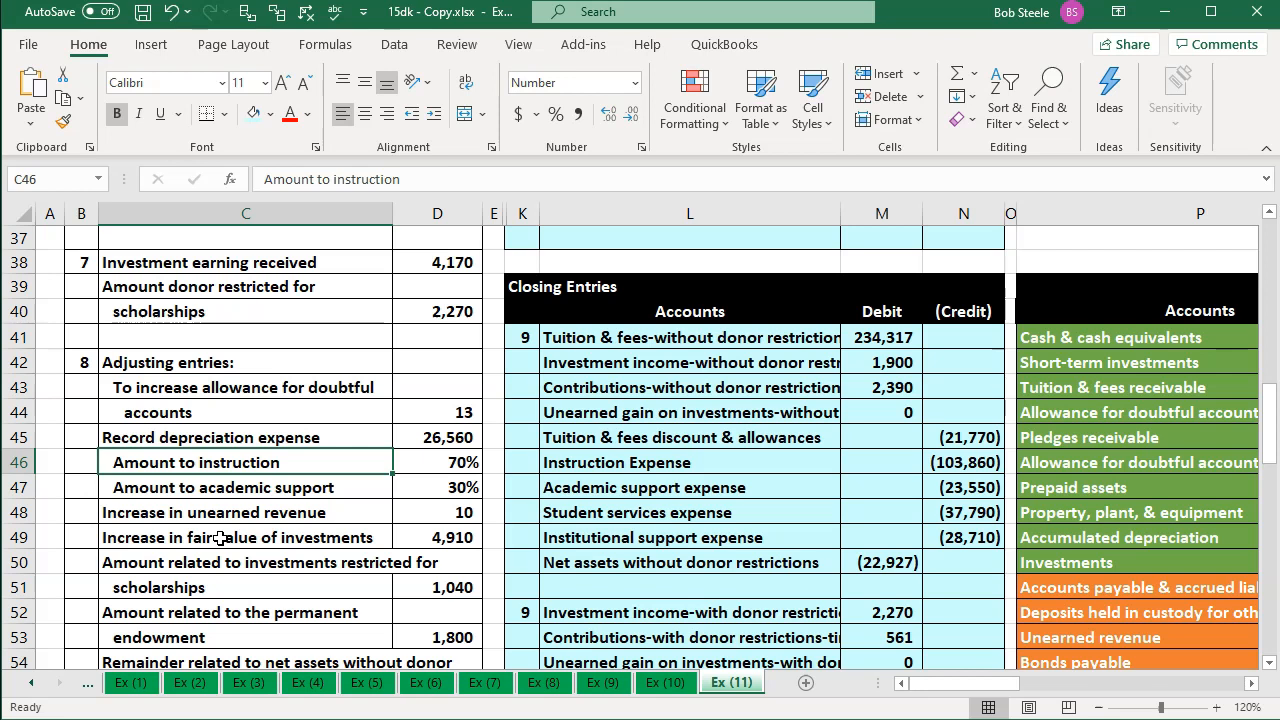
- Examine the accounts and the accumulated depreciation credit of journal entry 8b in rows 19 to 21
click(789, 437)
scroll(789, 437, up, 8)
scroll(785, 438, up, 2)
scroll(780, 438, down, 2)
scroll(775, 438, up, 2)
scroll(766, 439, down, 2)
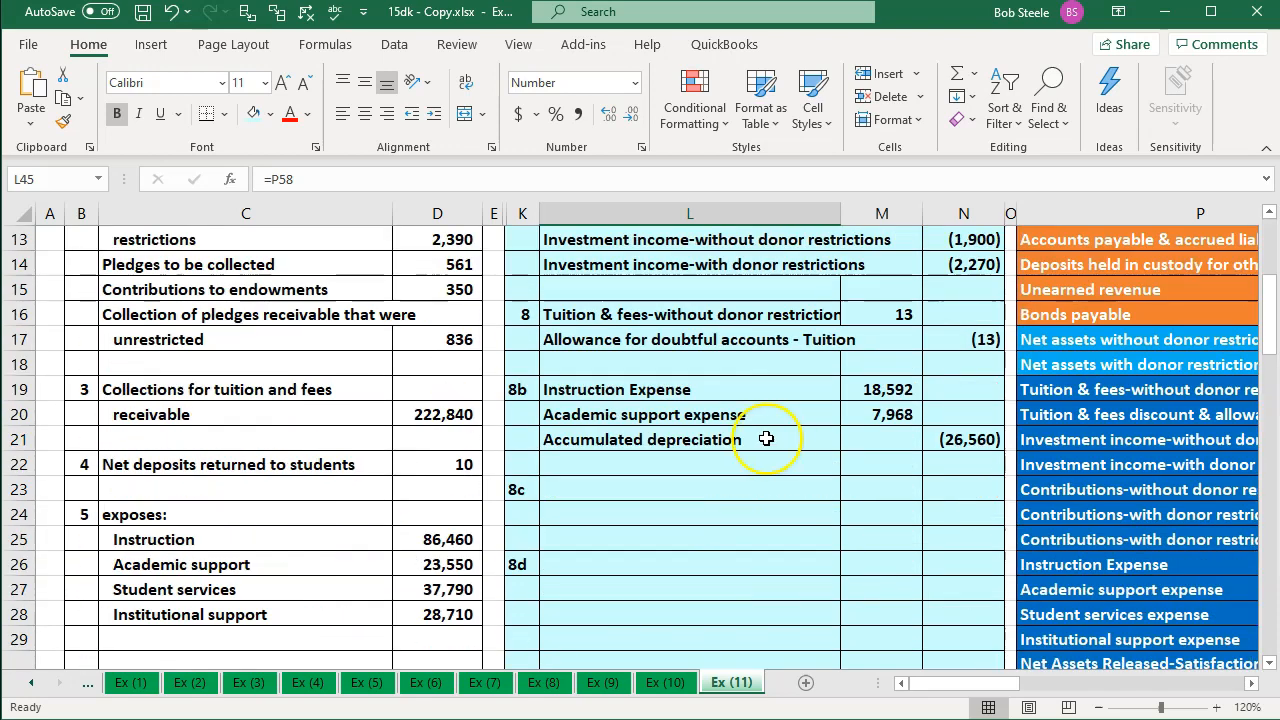
click(685, 416)
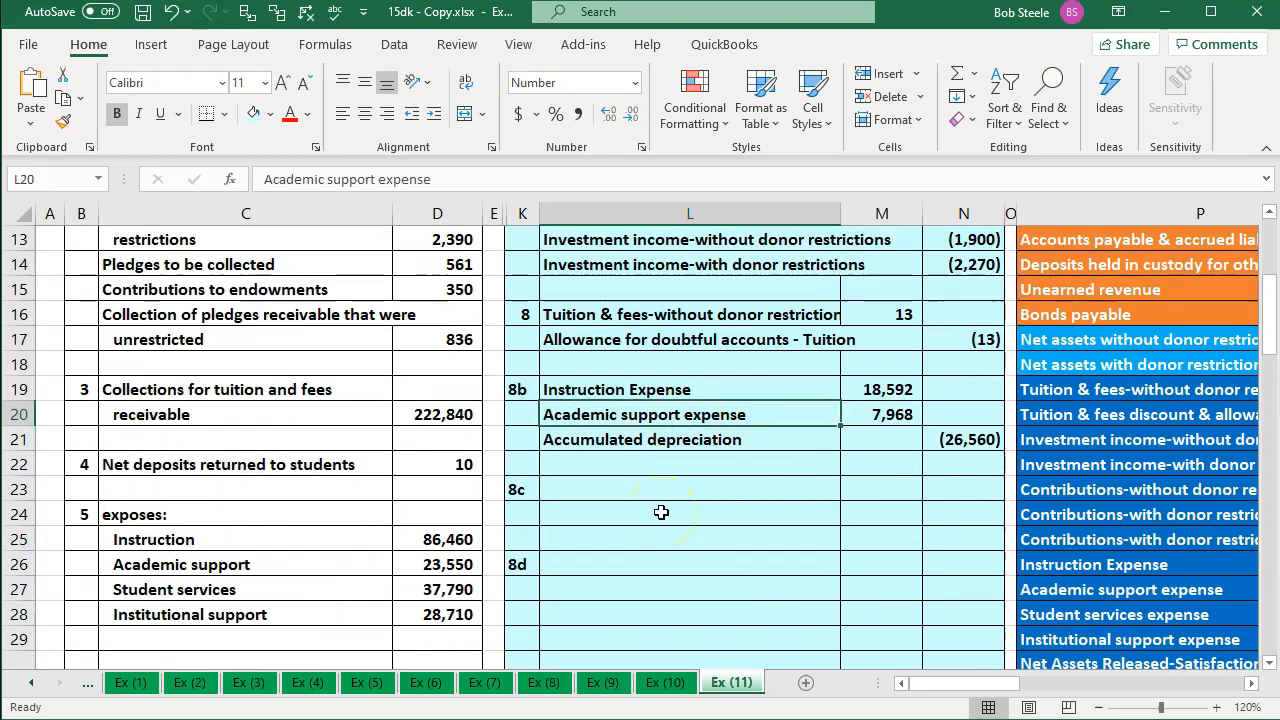
key(Up)
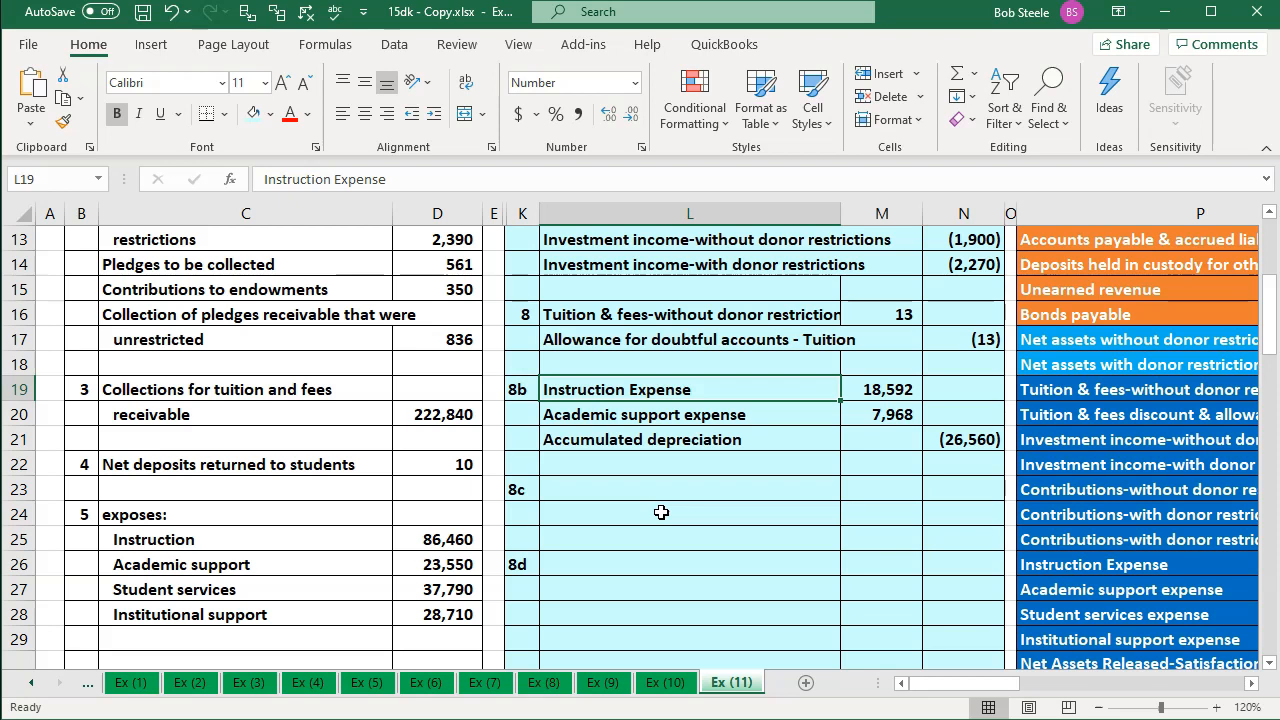
click(982, 446)
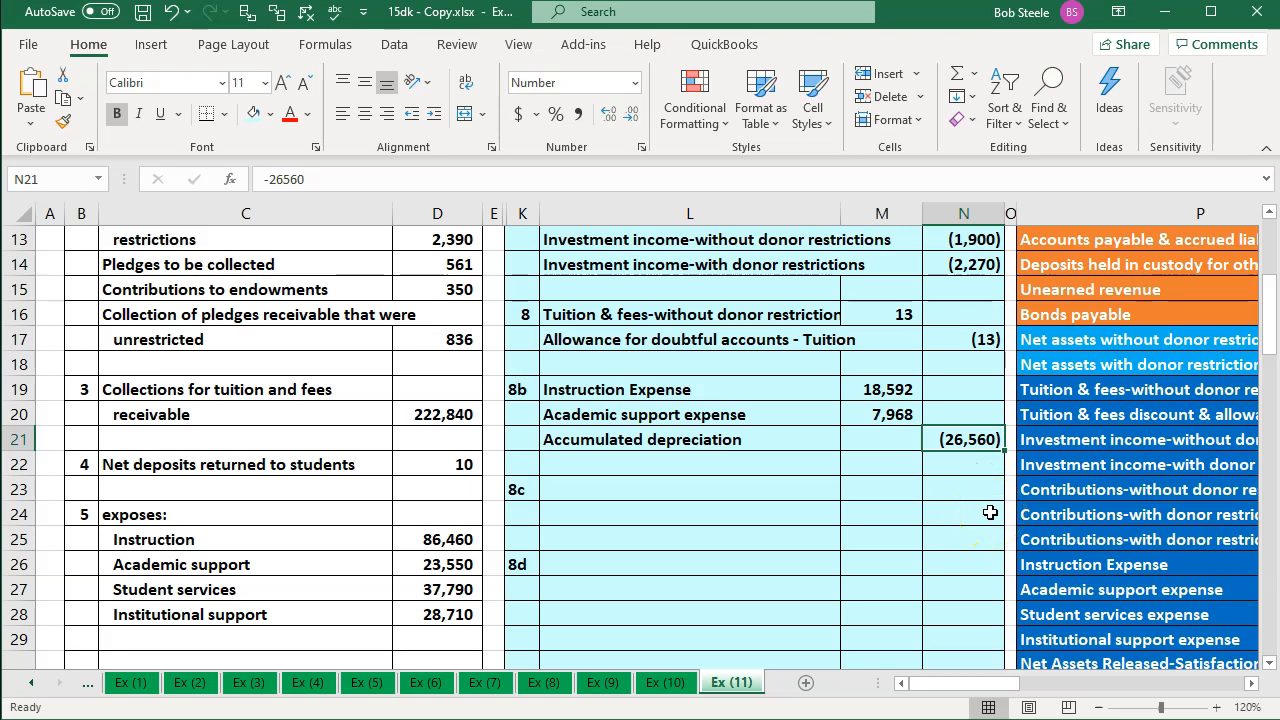
key(Right)
key(Right)
key(Right)
key(Right)
key(Right)
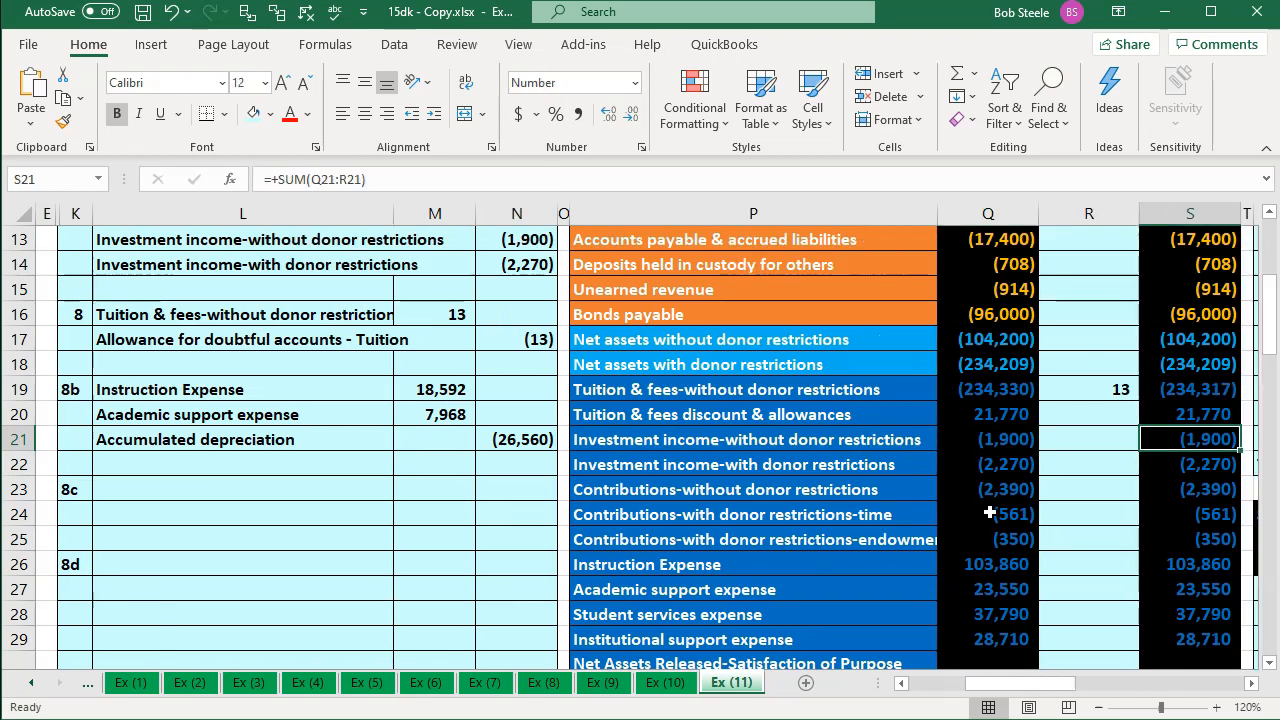
- Check the academic support debit in M20 and the accumulated depreciation credit in N21 of entry 8b
click(451, 414)
double_click(462, 416)
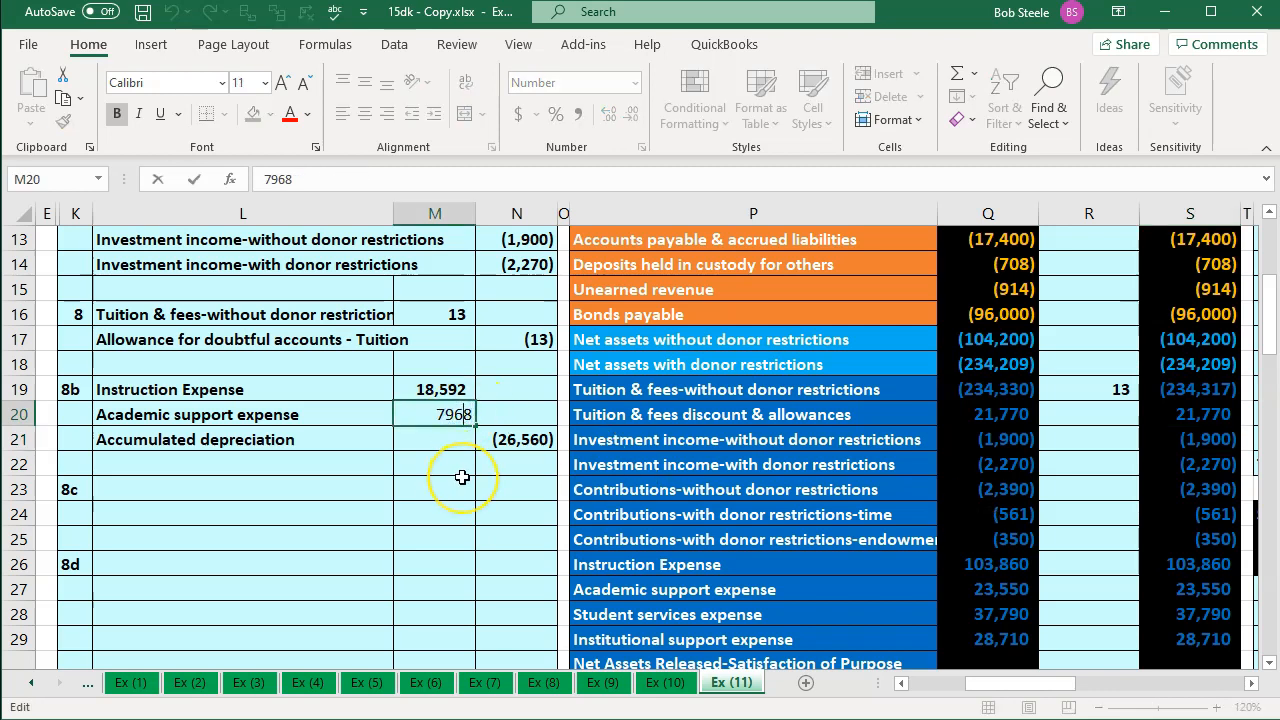
key(Return)
key(Right)
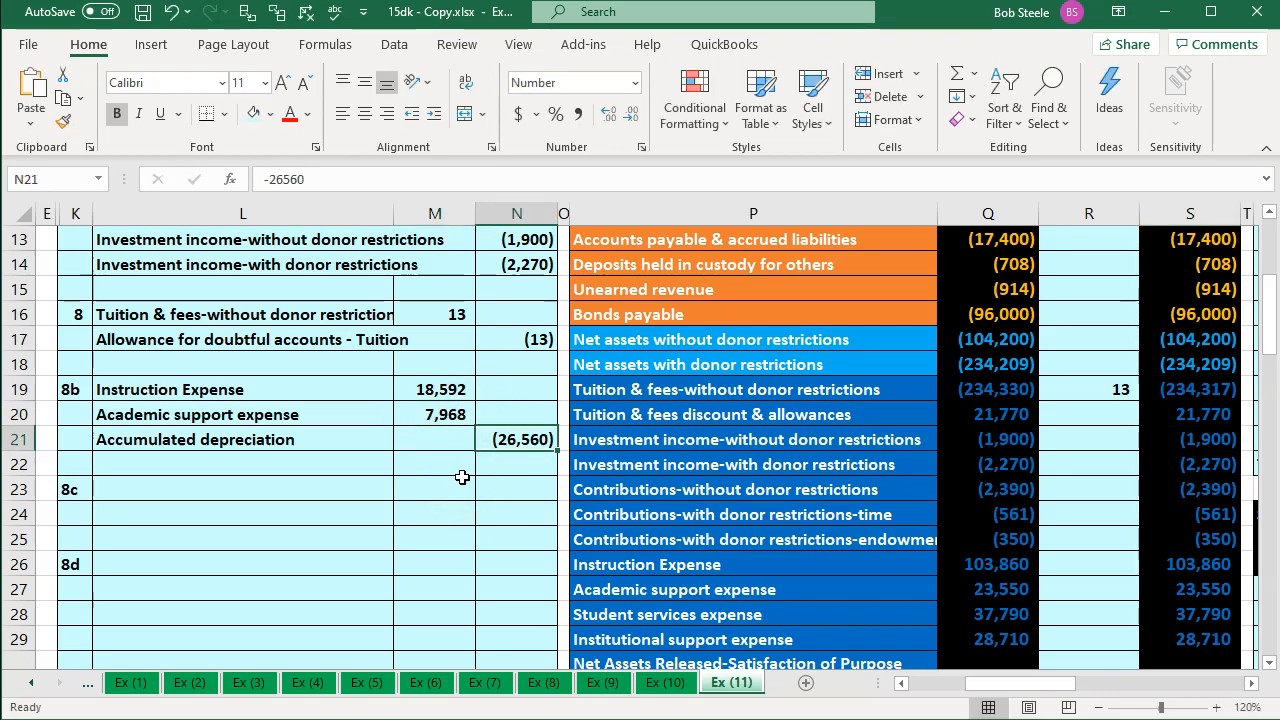
key(Left)
key(Left)
key(Left)
key(Left)
key(Left)
key(Left)
key(Left)
key(Left)
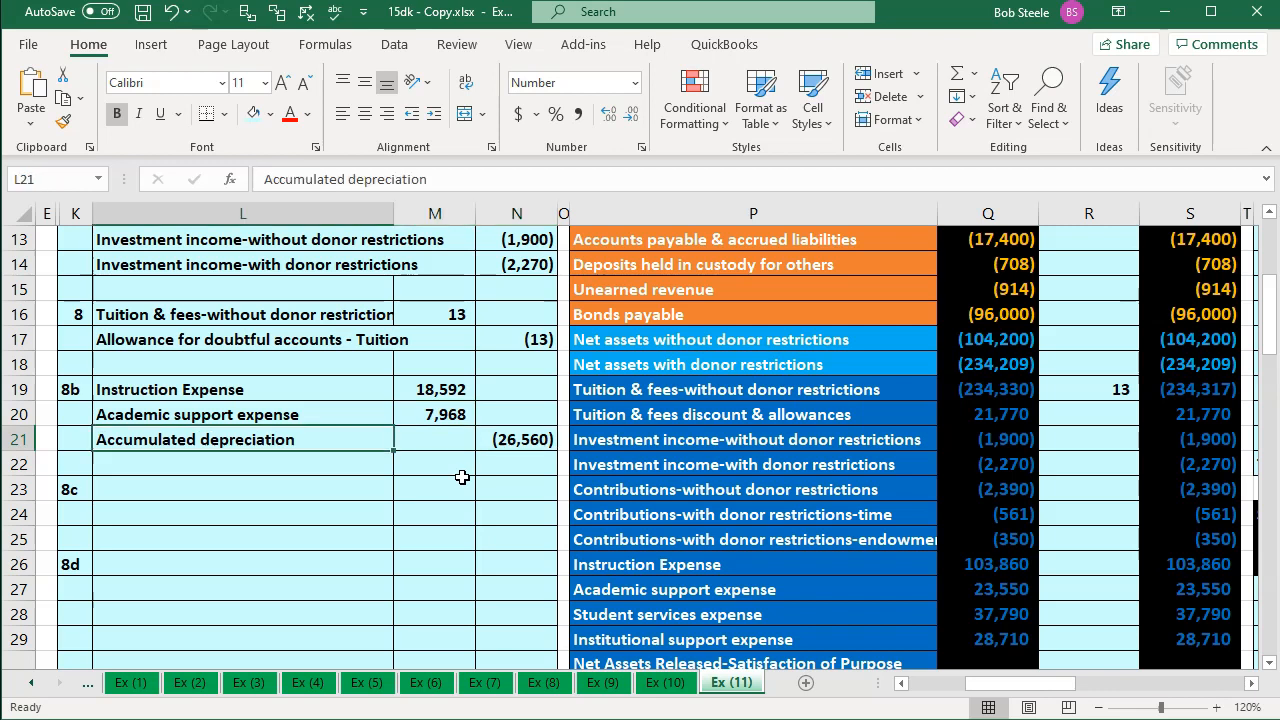
- Multiply 26560 by .3 in the Calculator to check the academic support share, then compare it with entry 8b's debits in M19:M20
scroll(462, 477, down, 9)
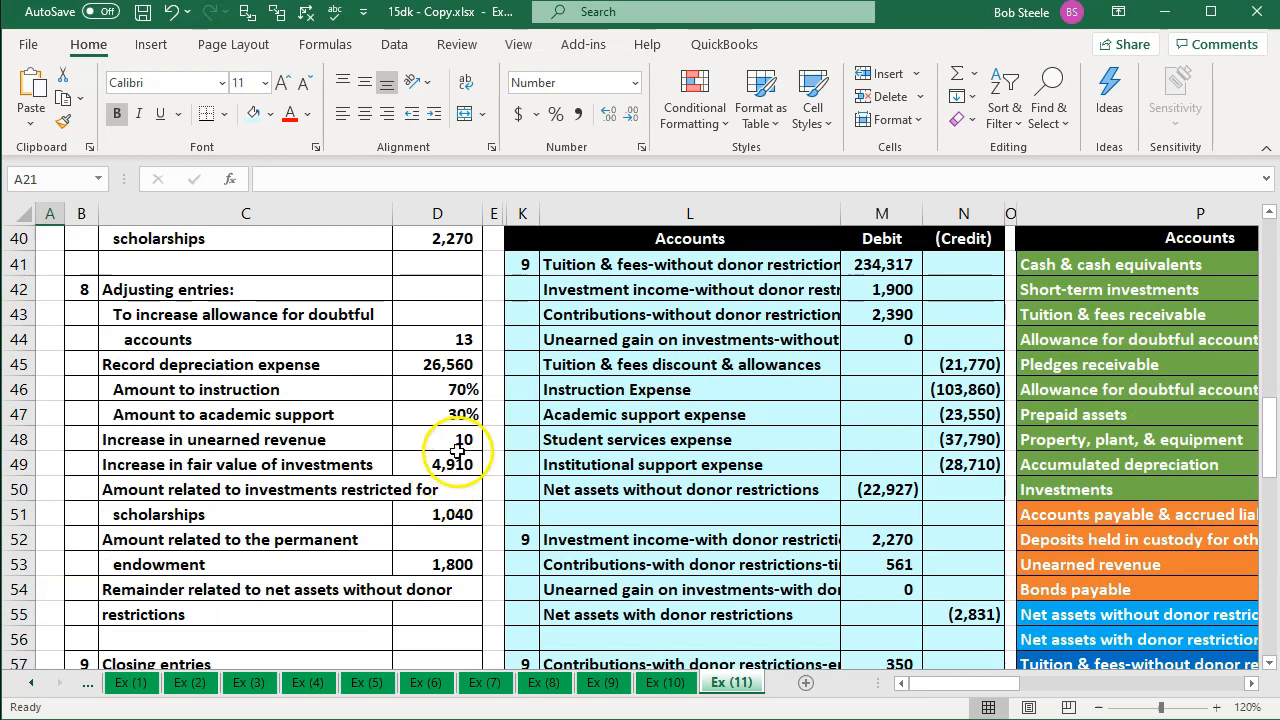
click(474, 417)
scroll(655, 475, up, 9)
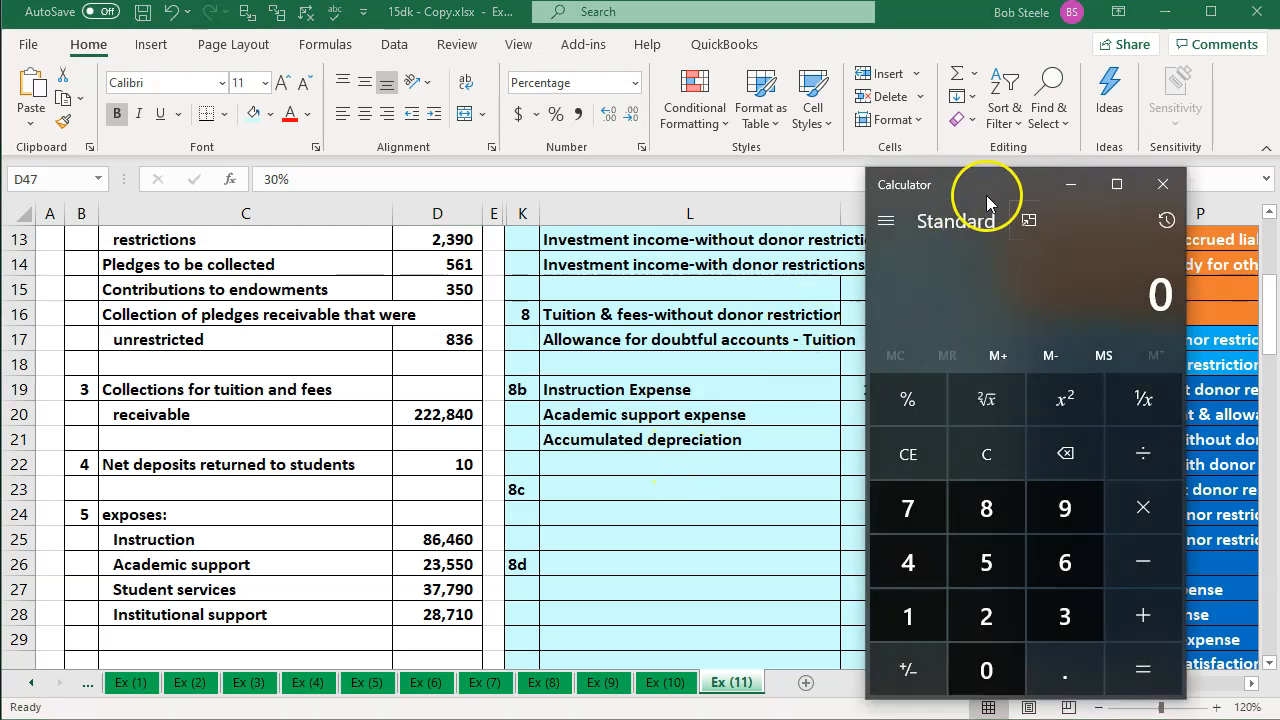
drag(955, 193, 368, 195)
text(26)
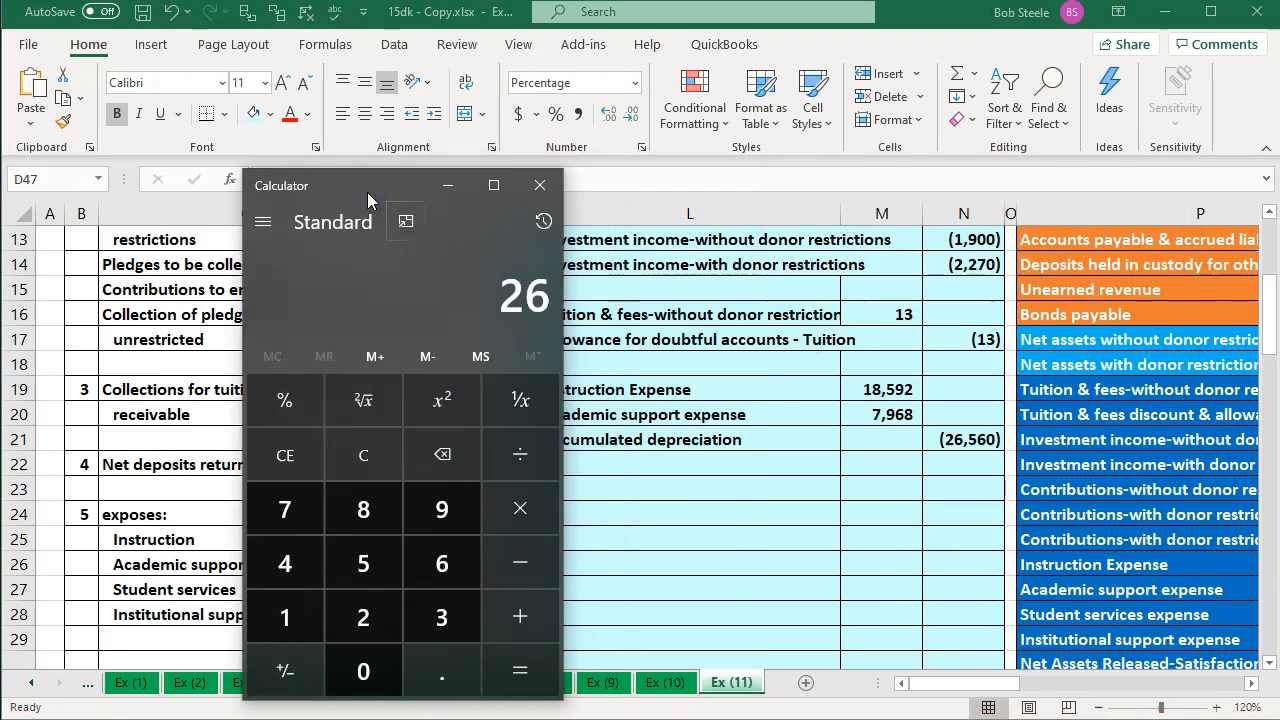
text(560*.3)
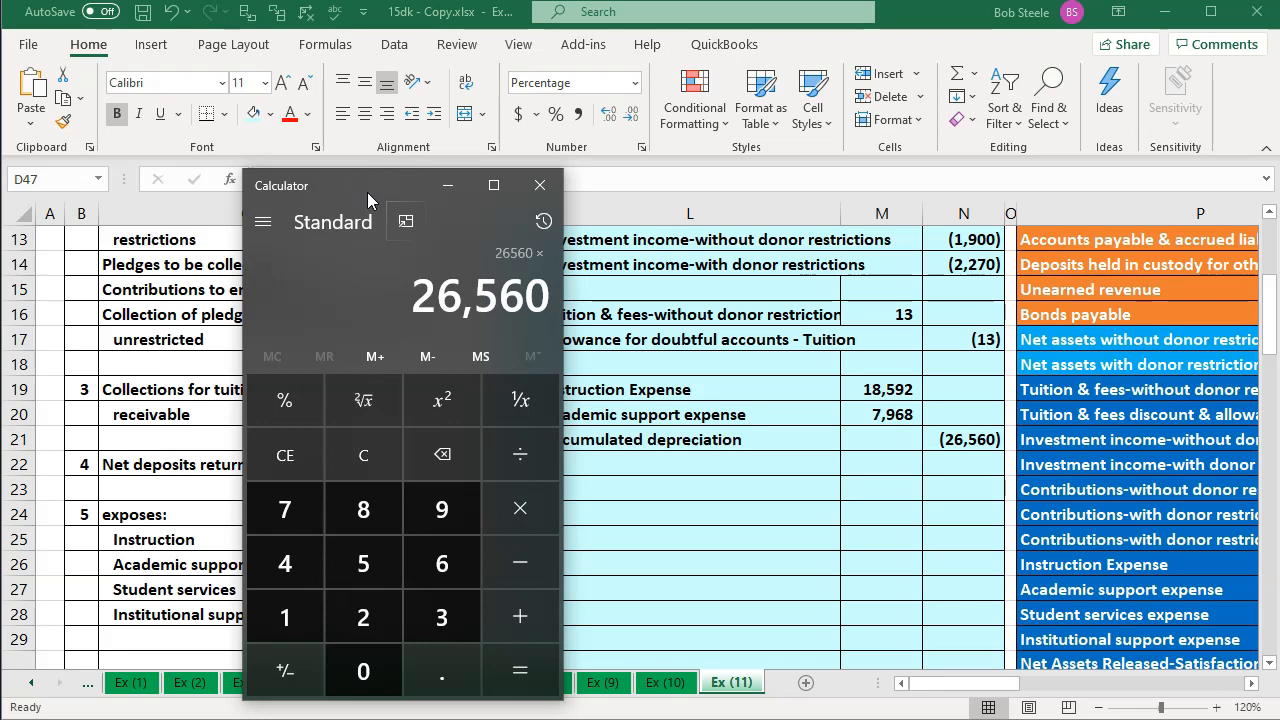
key(Return)
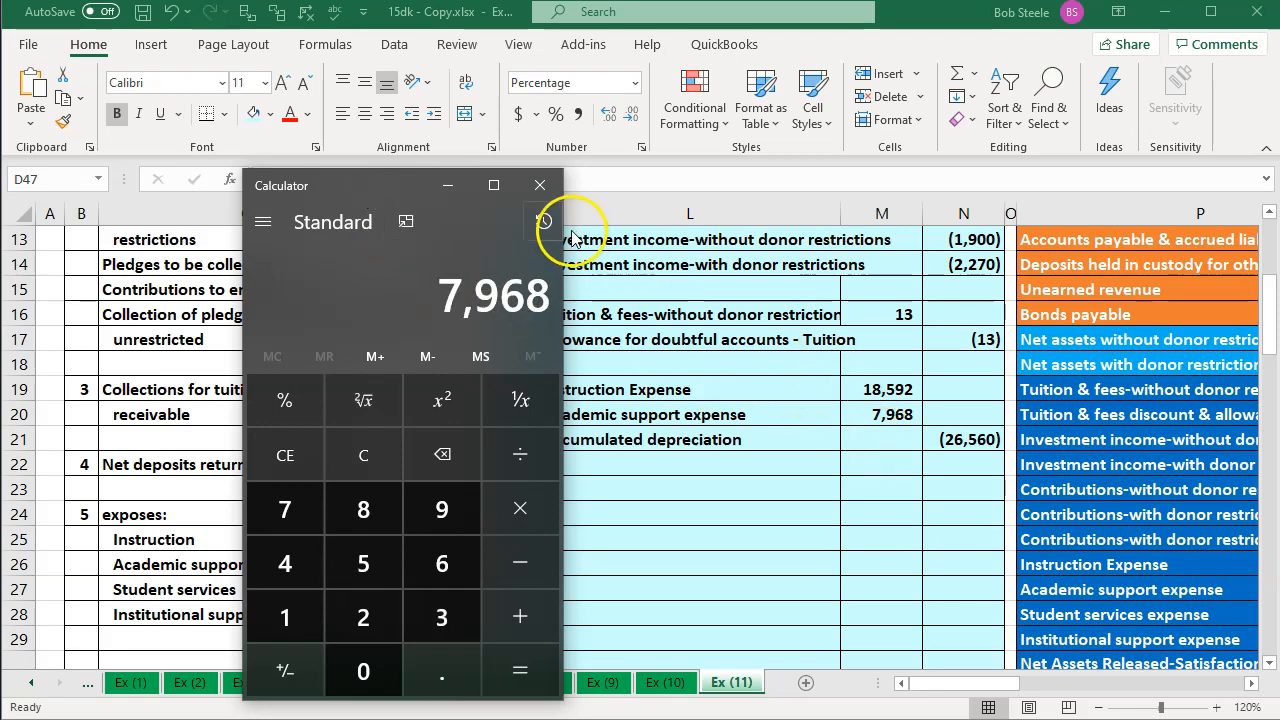
click(540, 185)
click(892, 414)
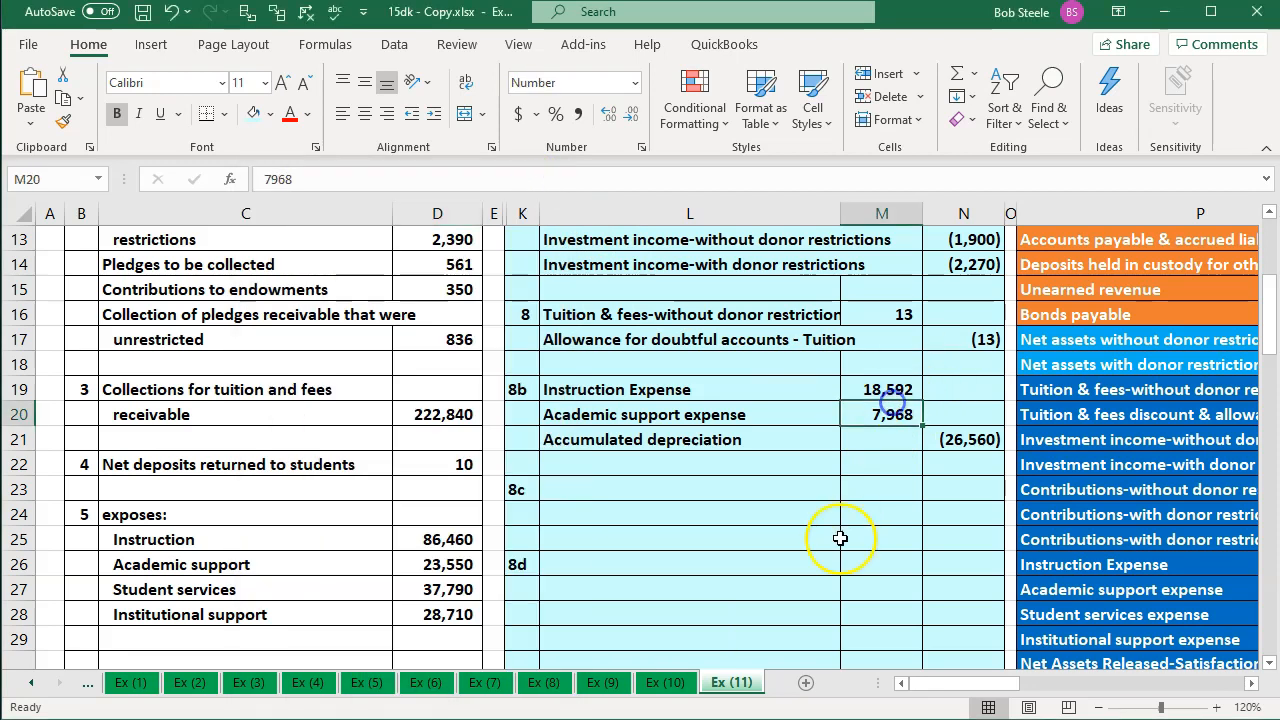
key(Up)
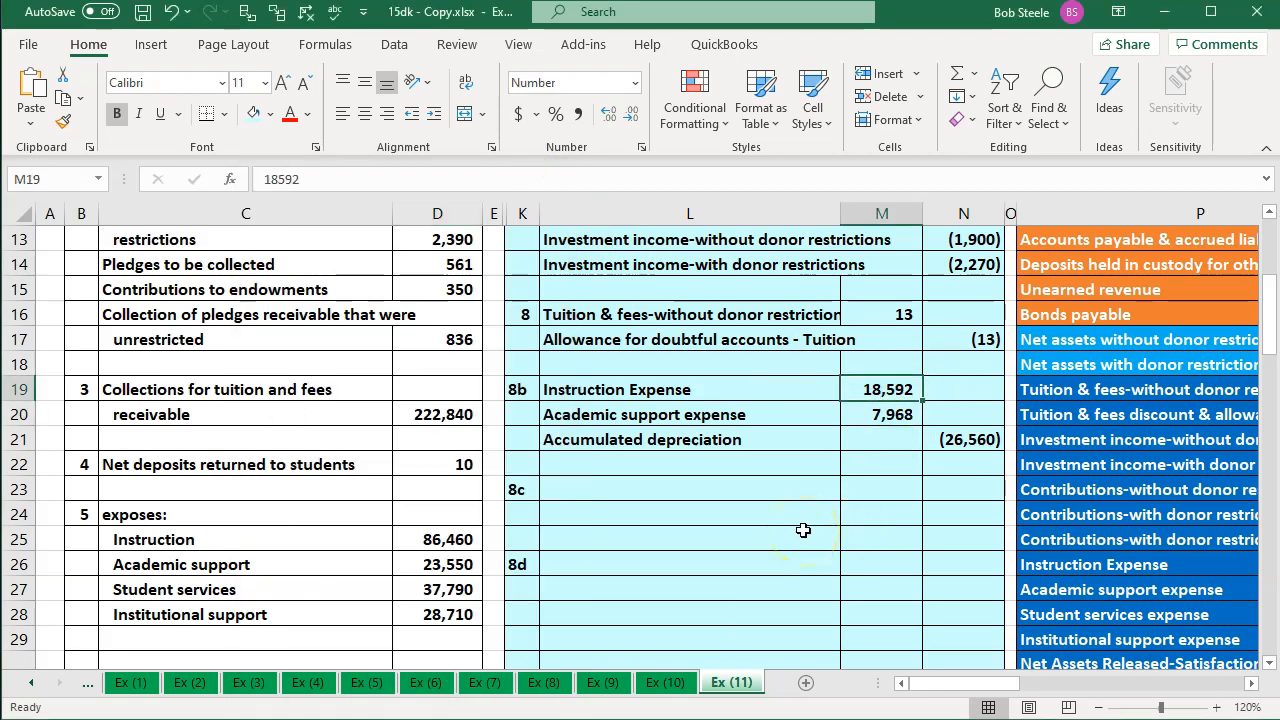
- Post the instruction expense debit of entry 8b to the trial balance with the formula =M19 in R26
drag(749, 386, 909, 381)
key(Down)
key(Down)
key(Down)
key(Down)
key(Down)
key(Down)
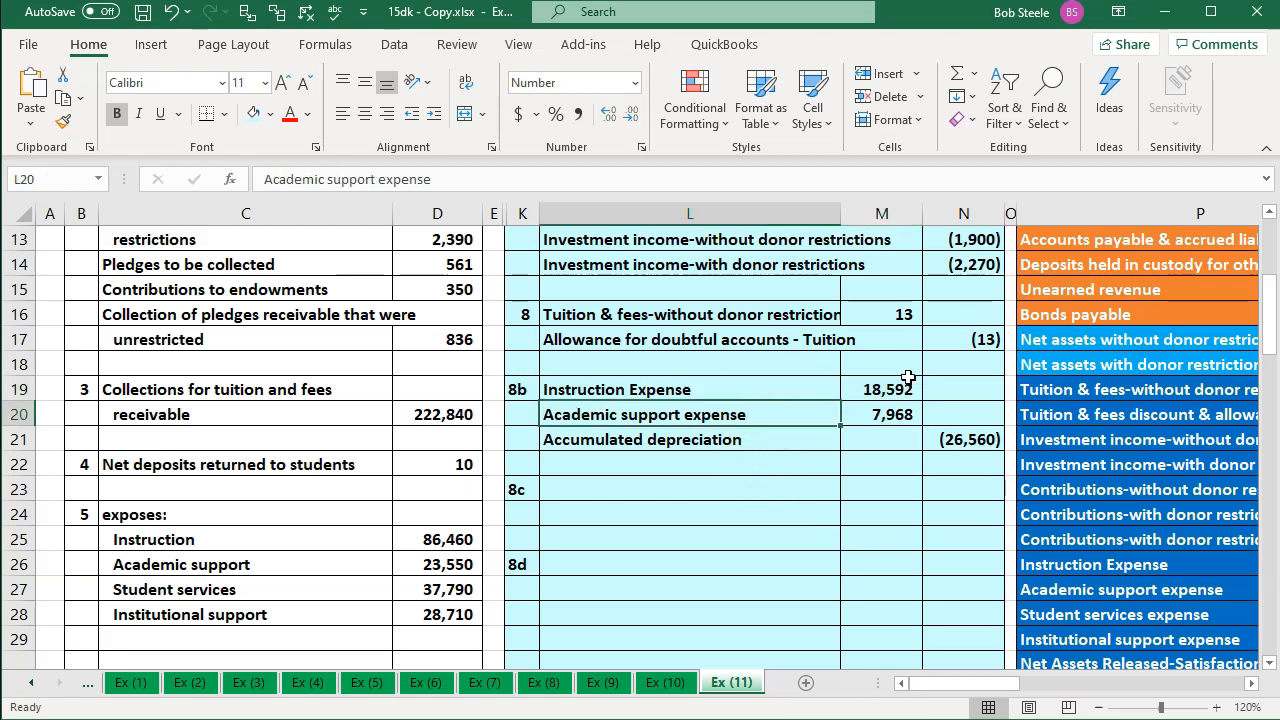
key(Right)
key(Right)
key(Right)
key(Right)
key(Right)
key(Down)
key(Left)
key(Right)
key(Right)
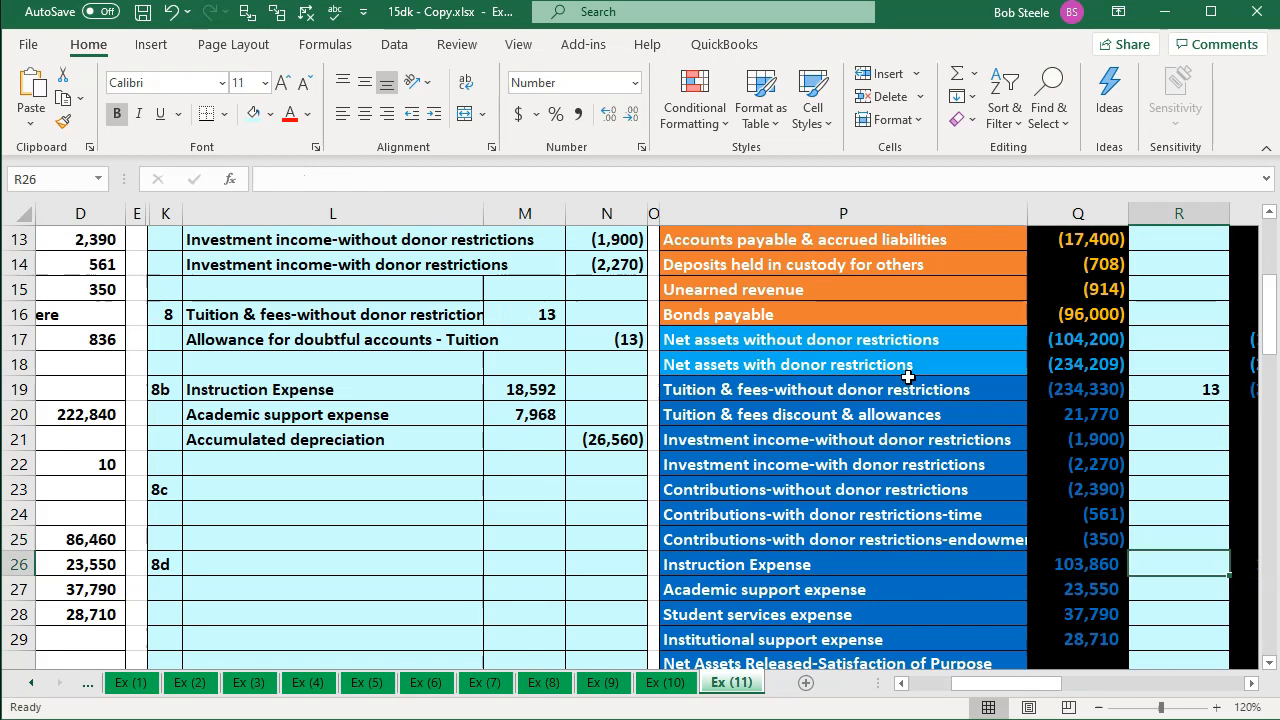
text(=)
key(Left)
key(Left)
key(Left)
key(Left)
key(Left)
key(Up)
key(Up)
key(Up)
key(Up)
key(Up)
key(Up)
key(Up)
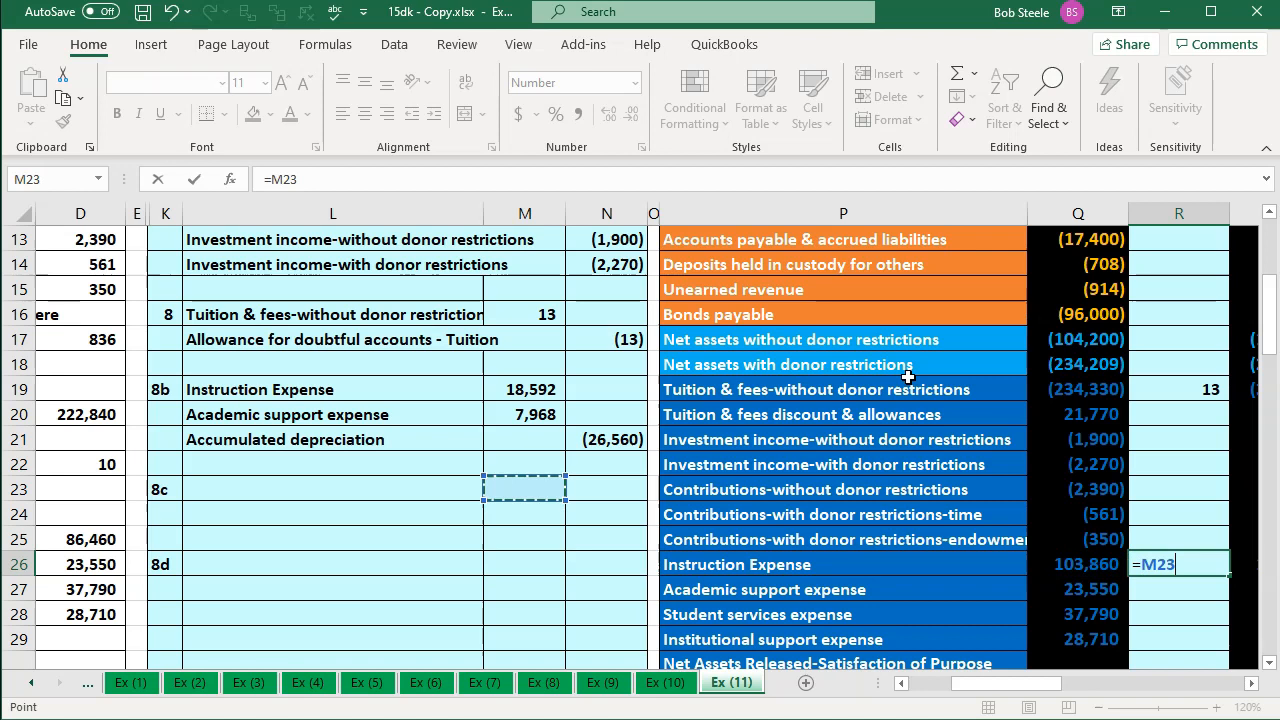
key(Return)
key(Right)
key(Up)
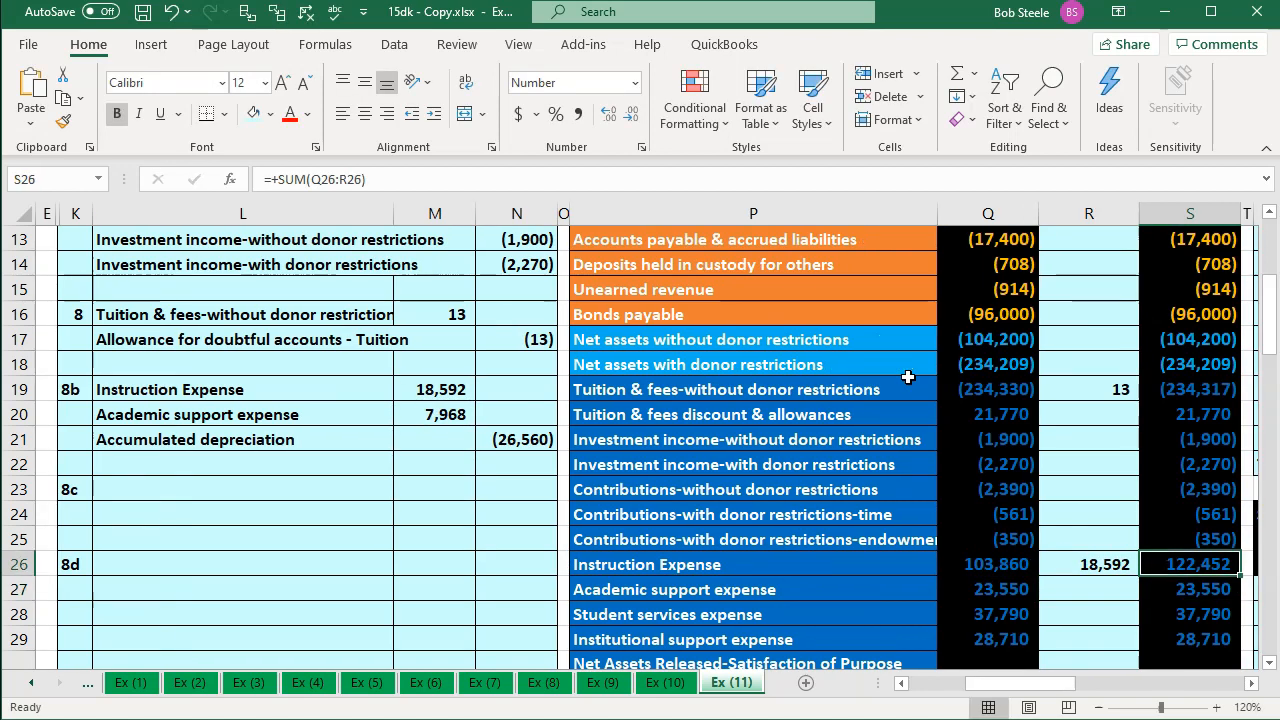
- Post the academic support debit of entry 8b with the formula =M20 in R27 and check the adjusted expense balances
key(Left)
key(Left)
key(Left)
key(Left)
key(Left)
key(Left)
key(Up)
key(Up)
key(Up)
key(Up)
key(Up)
key(Up)
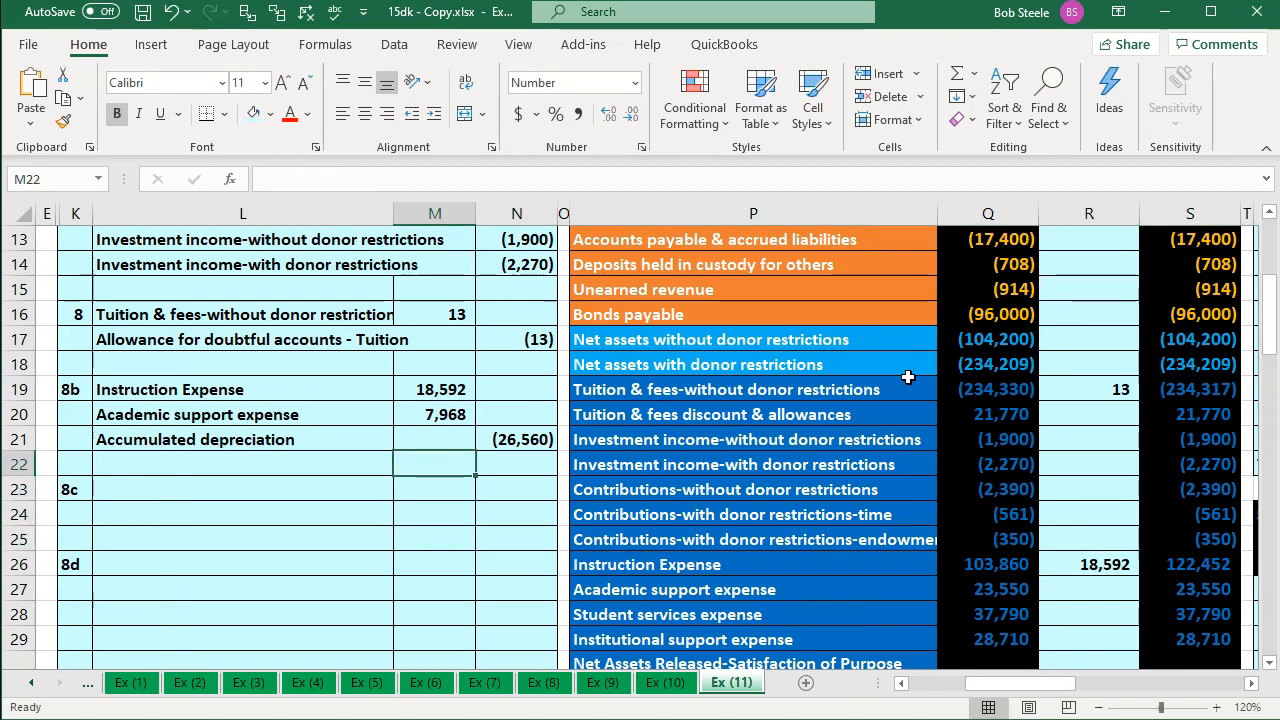
key(Down)
key(Down)
key(Down)
key(Down)
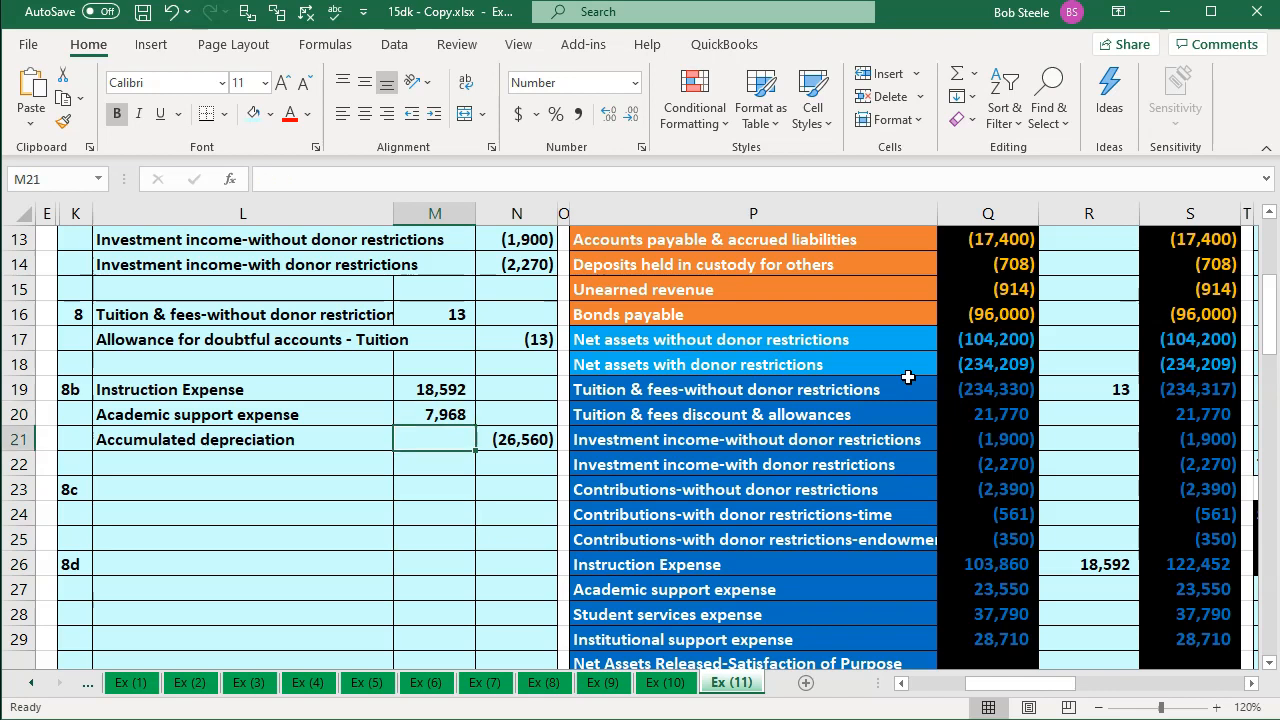
key(Down)
key(Down)
key(Down)
key(Right)
key(Right)
key(Right)
key(Right)
key(Right)
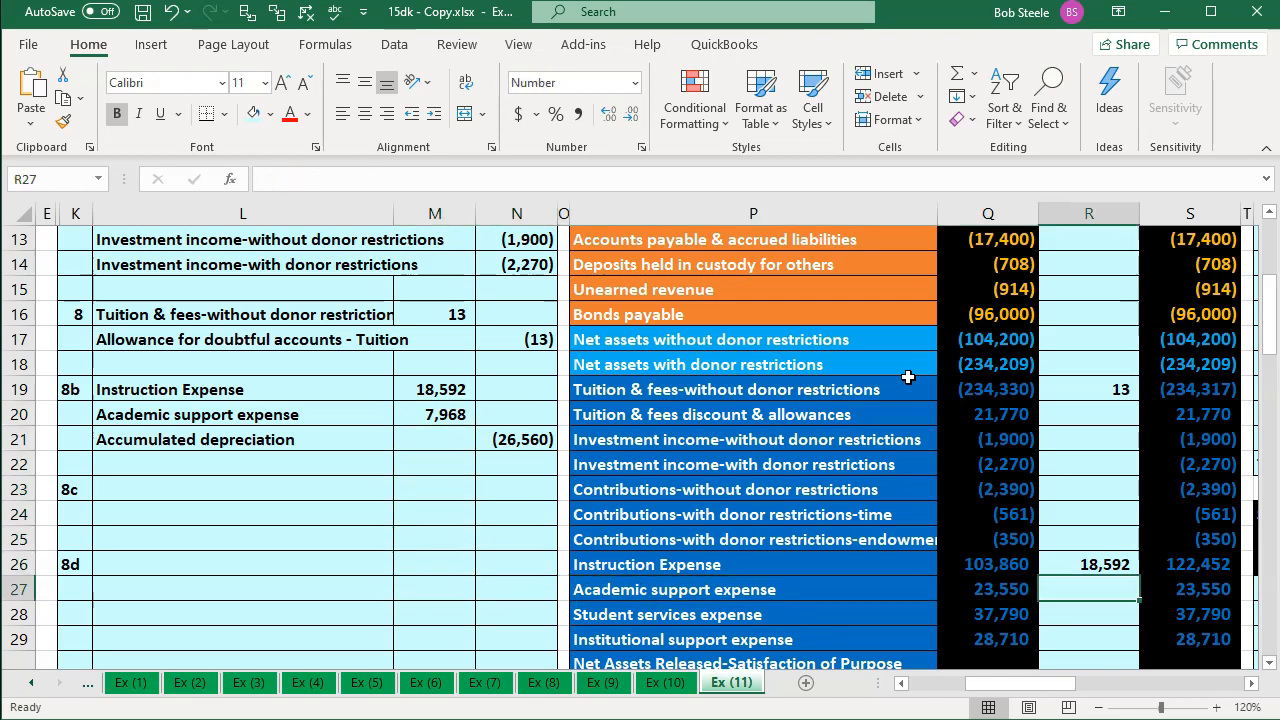
text(=)
key(Left)
key(Left)
key(Left)
key(Left)
key(Left)
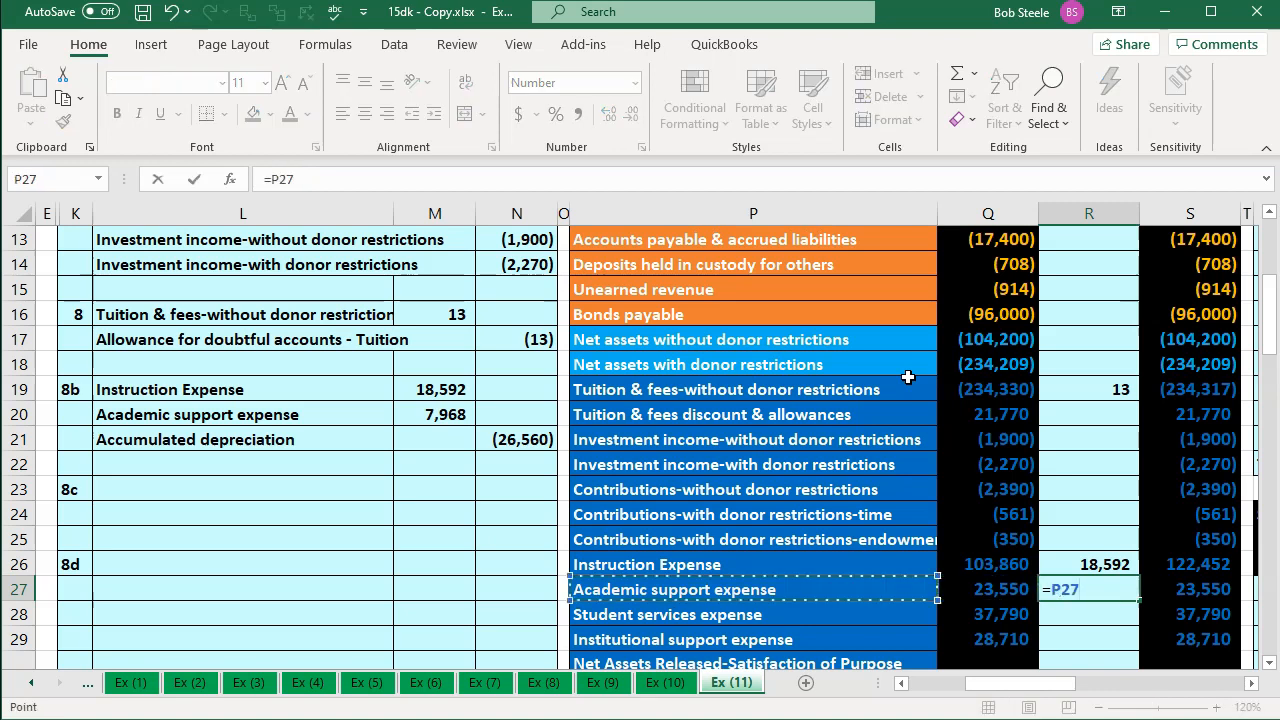
key(Up)
key(Up)
key(Up)
key(Up)
key(Up)
key(Up)
key(Up)
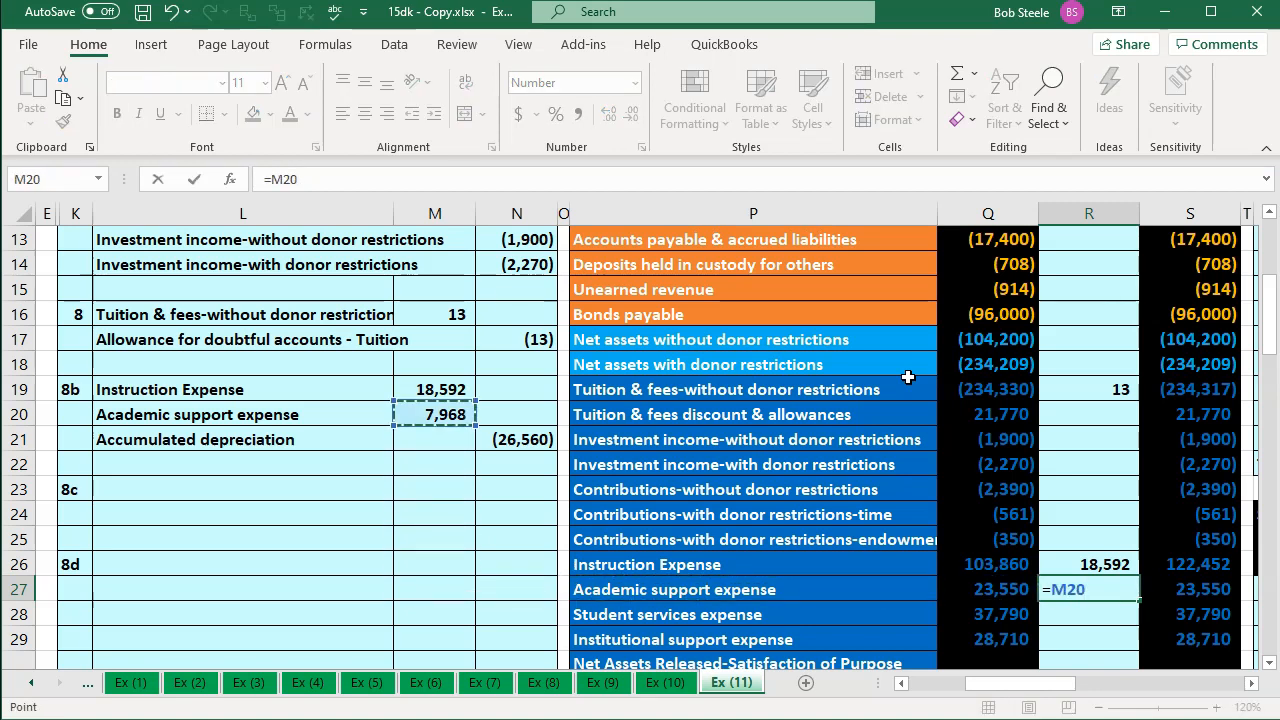
key(Return)
key(Up)
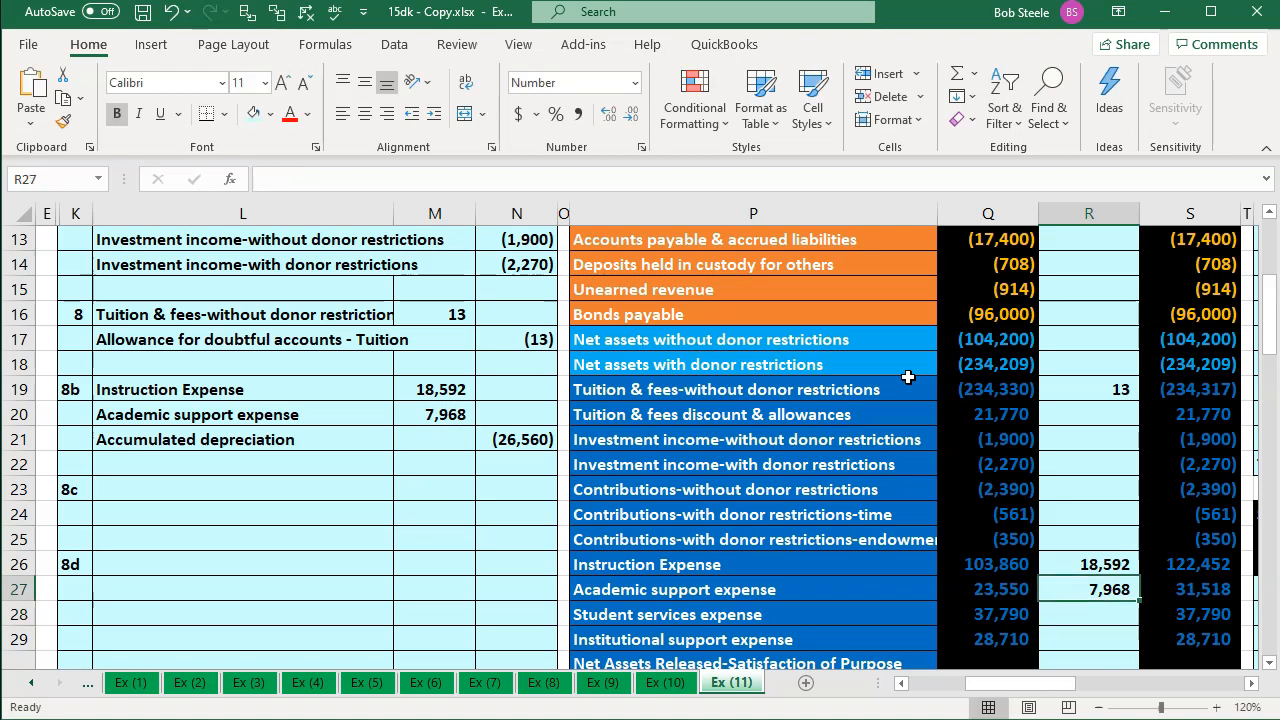
key(Up)
key(Left)
key(Down)
key(Right)
key(Right)
key(Up)
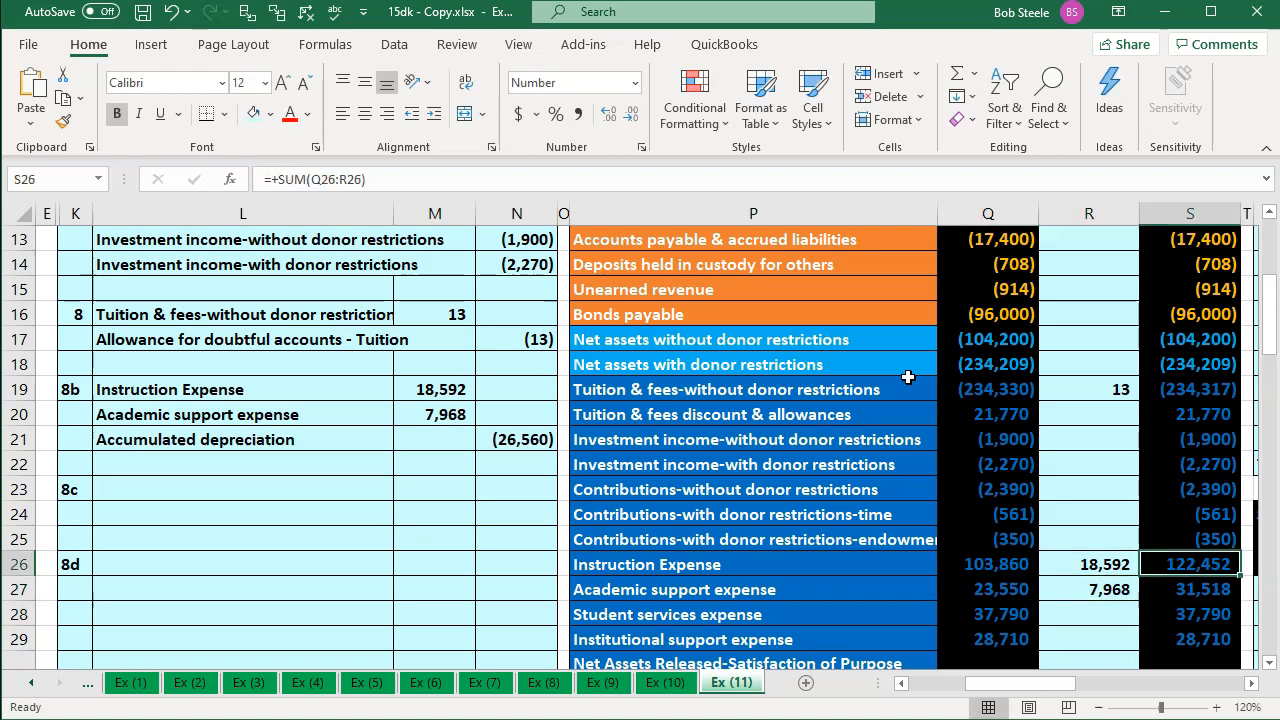
- Post the accumulated depreciation credit of entry 8b with the formula =N21 in R11 and check the adjusted balances in S10:S11
drag(372, 440, 484, 446)
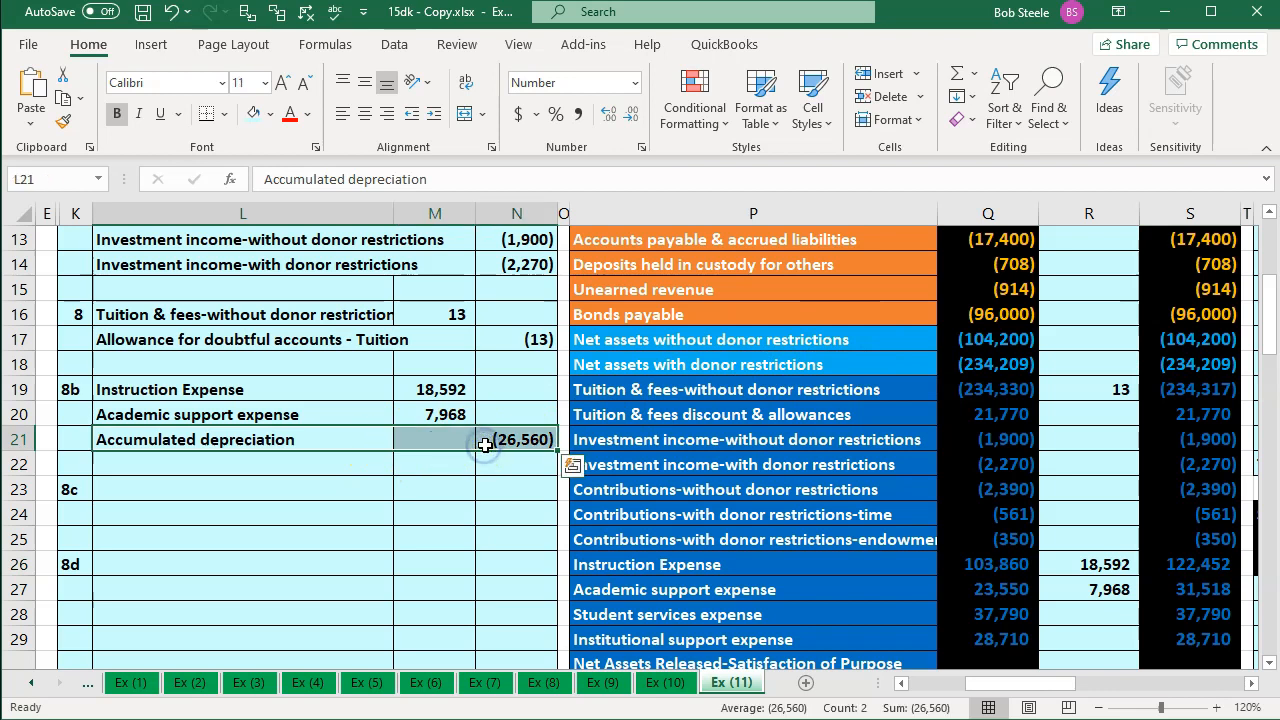
key(Right)
key(Right)
key(Right)
key(Up)
key(Up)
key(Up)
key(Up)
key(Up)
key(Up)
key(Up)
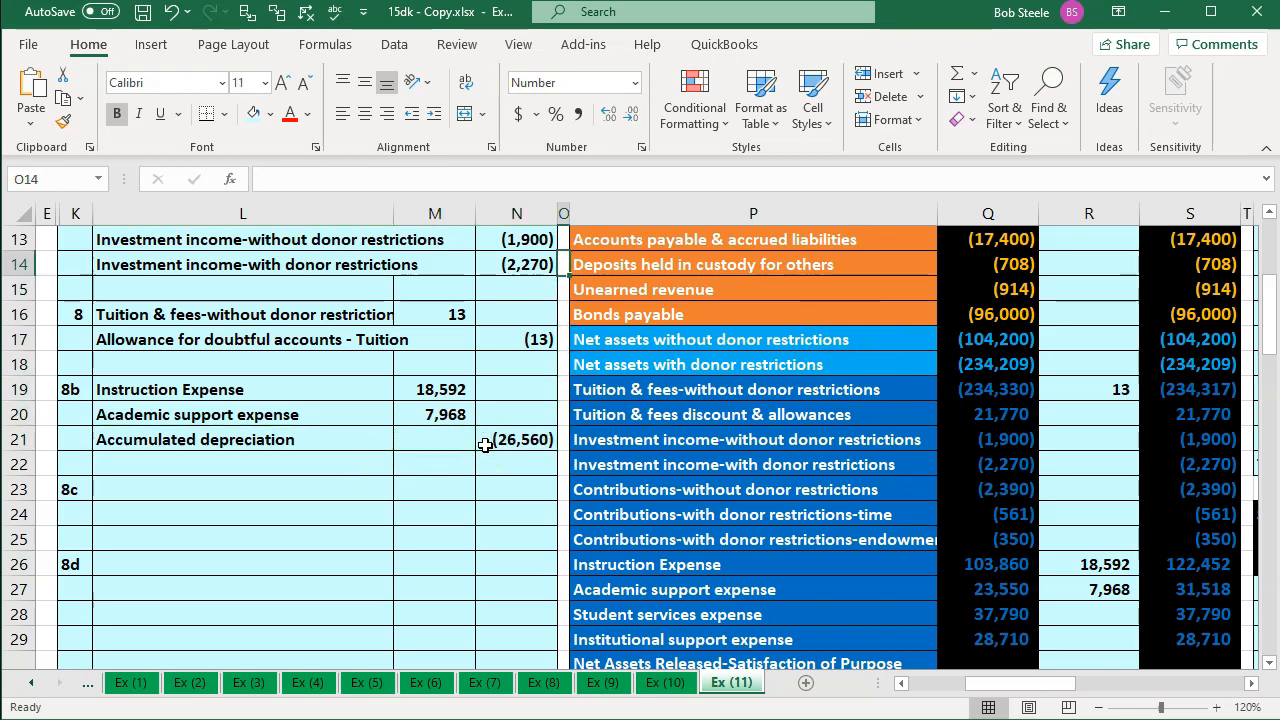
key(Up)
key(Up)
key(Up)
key(Up)
key(Up)
key(Up)
key(Up)
key(Up)
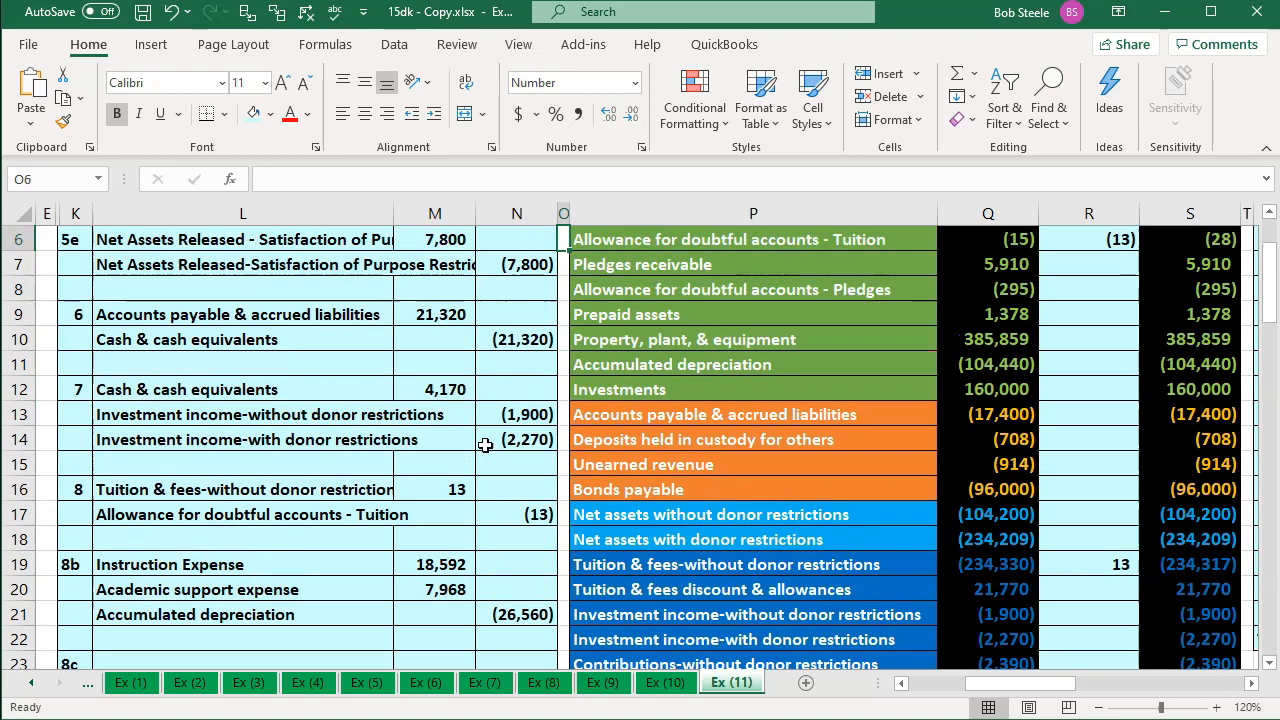
key(Down)
key(Down)
key(Down)
key(Down)
key(Down)
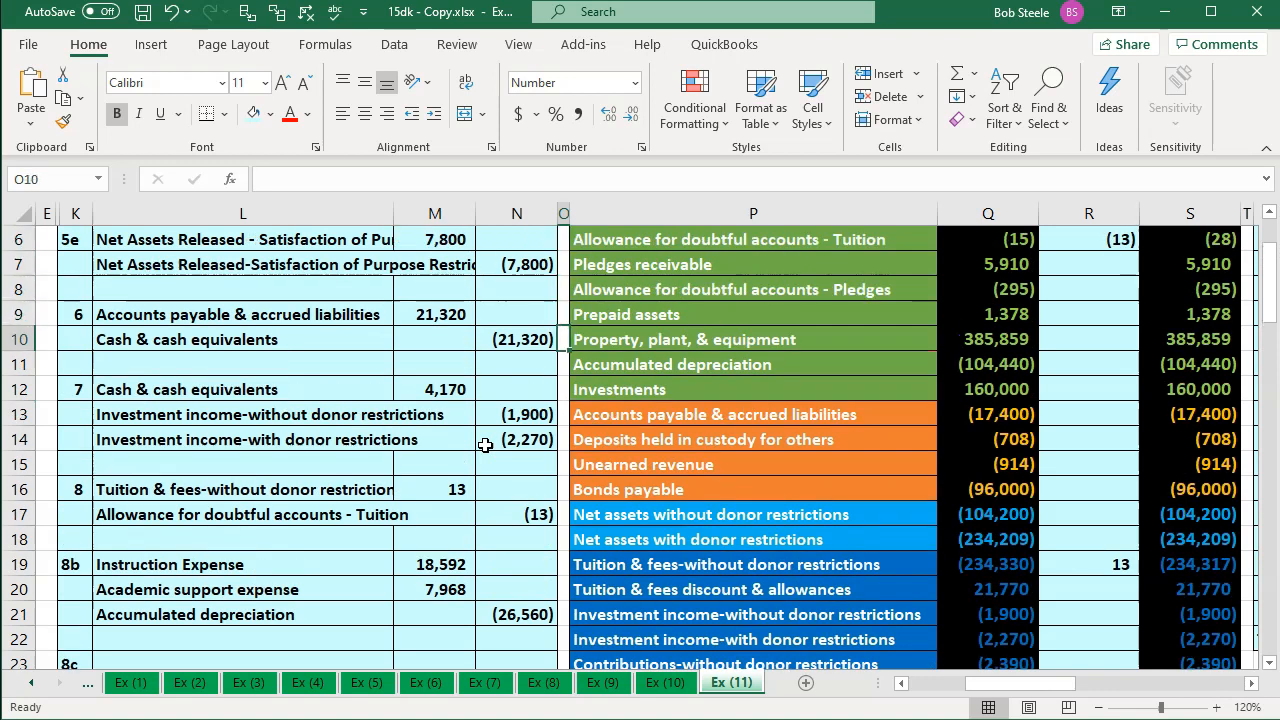
key(Right)
key(Right)
key(Right)
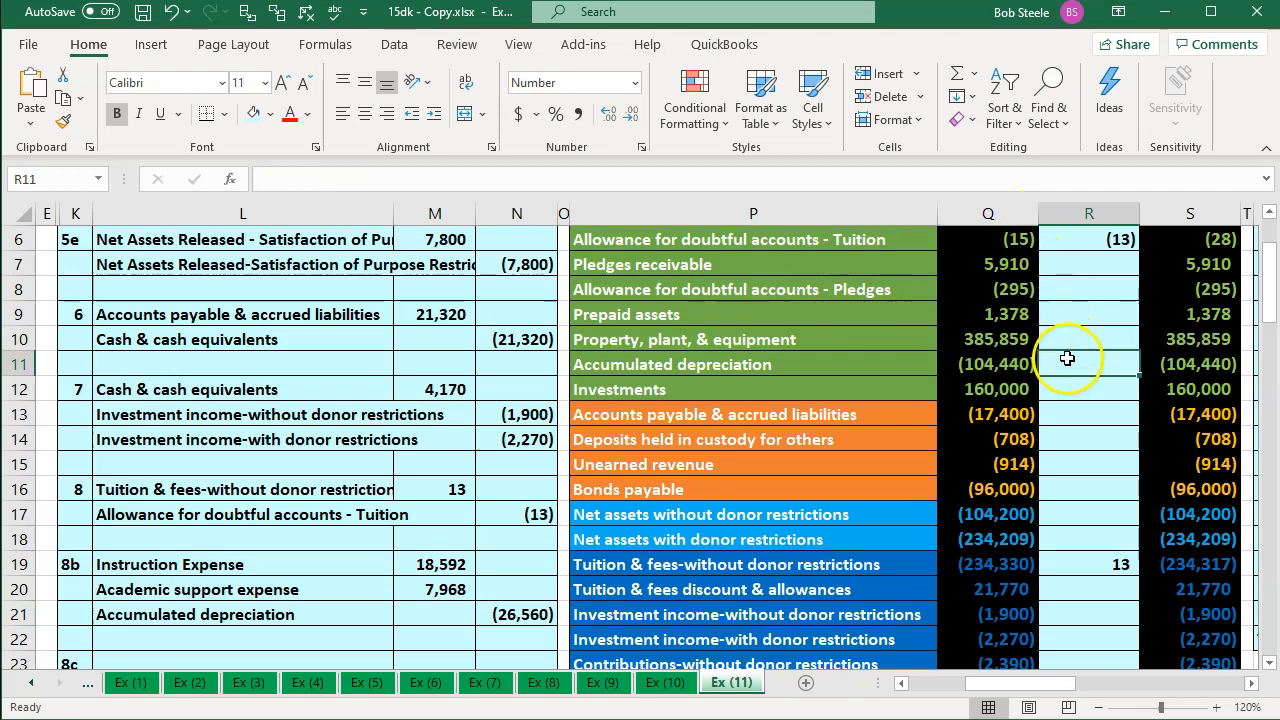
text(=)
key(Down)
key(Down)
key(Down)
key(Down)
key(Down)
key(Down)
key(Down)
key(Down)
key(Down)
key(Down)
key(Left)
key(Left)
key(Left)
key(Left)
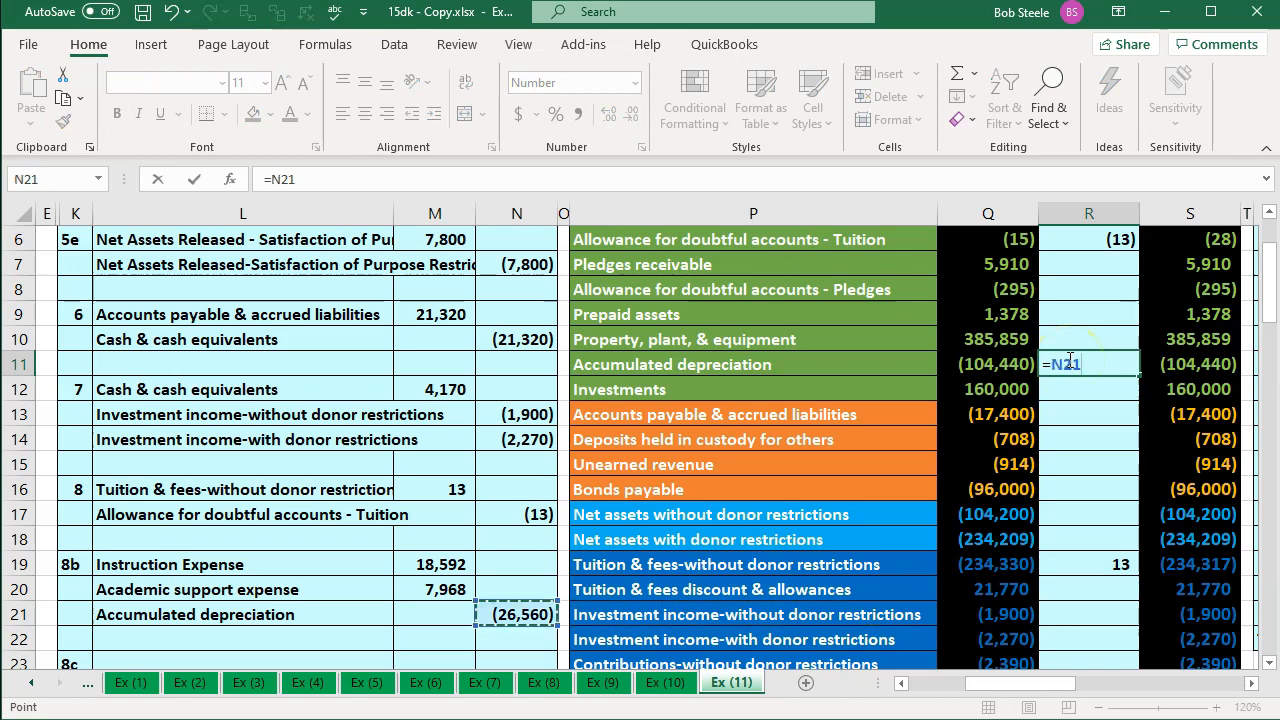
key(Return)
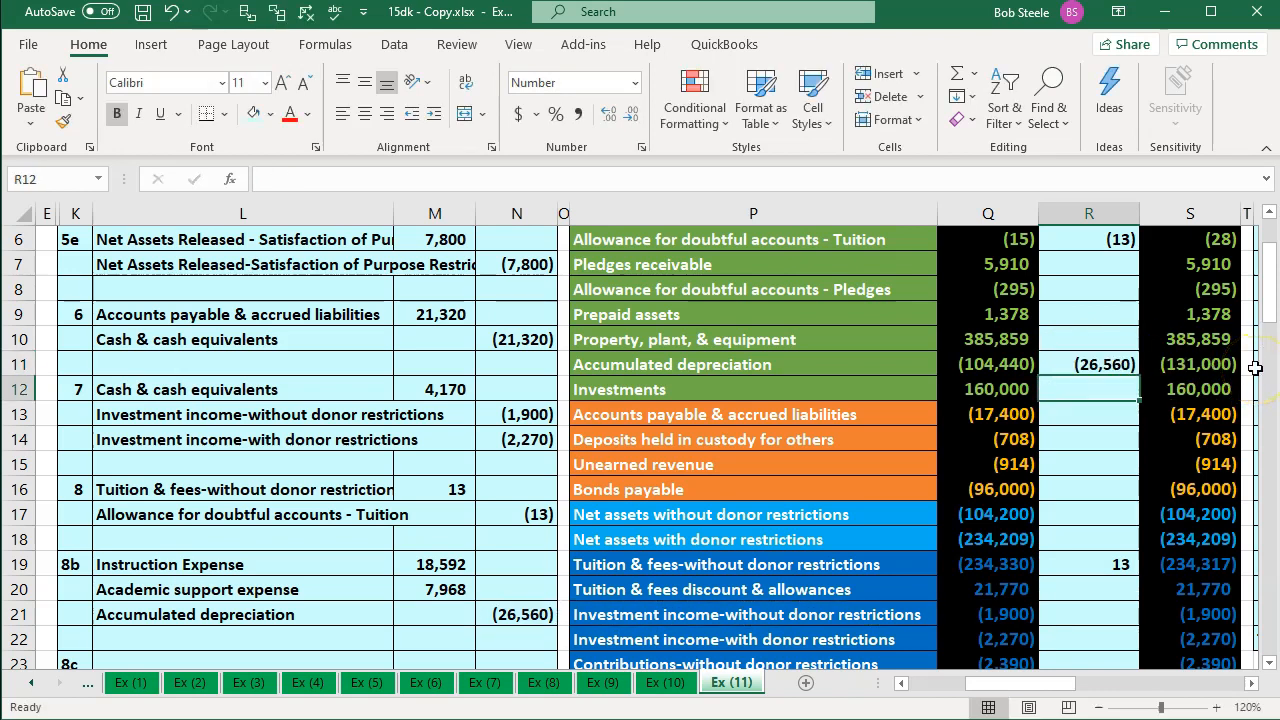
drag(1219, 358, 1205, 343)
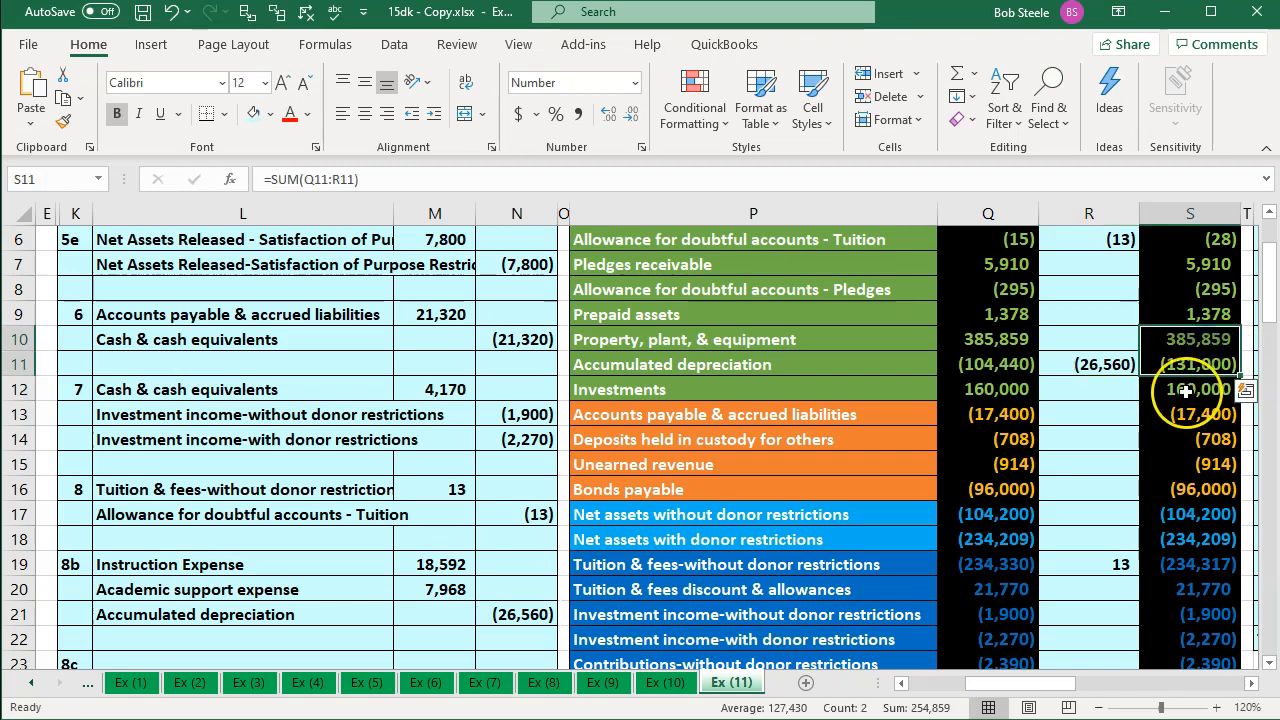
scroll(1186, 391, down, 1)
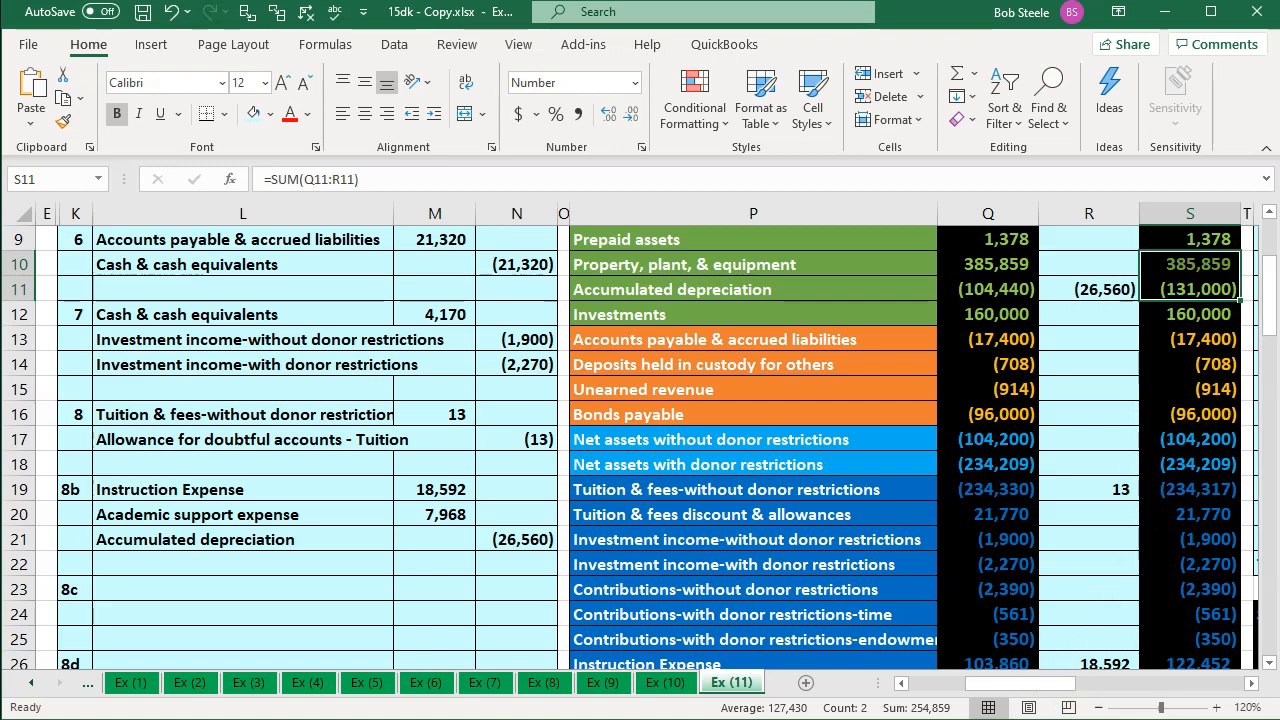
- Switch to QuickBooks and start a new general journal entry, accepting the automatic entry numbering and keeping the default date
key(alt+Tab)
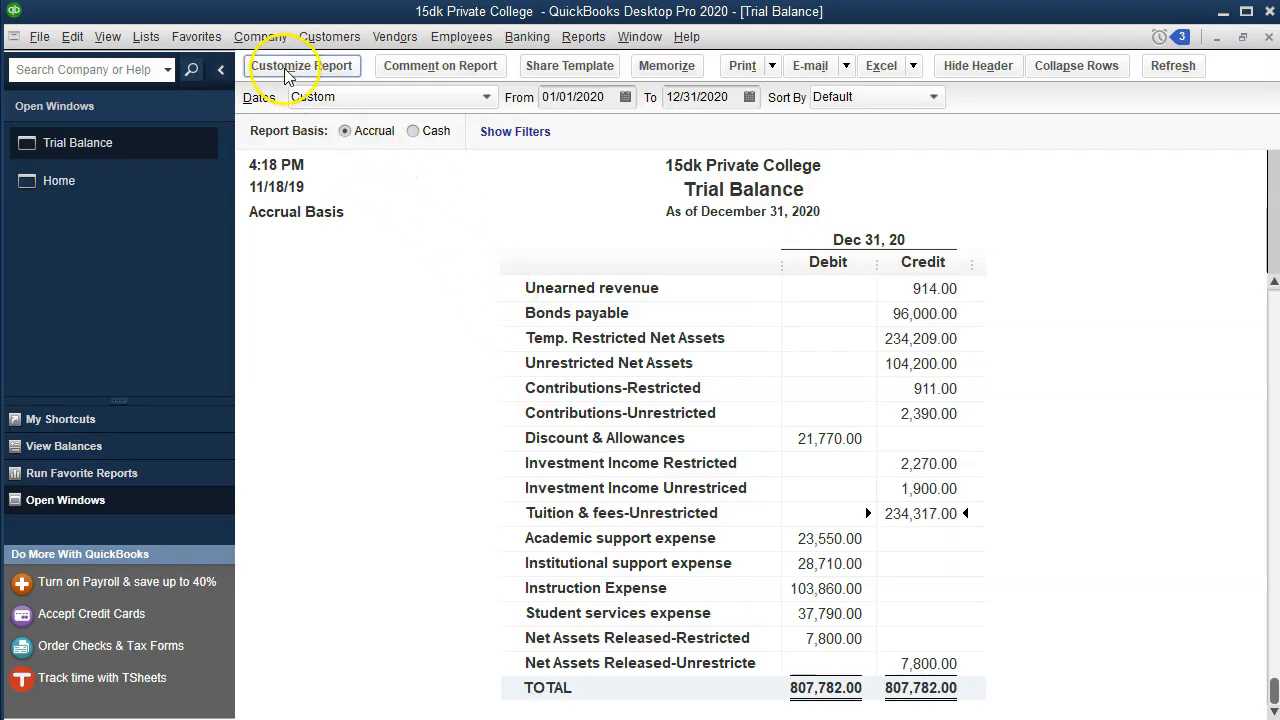
click(260, 36)
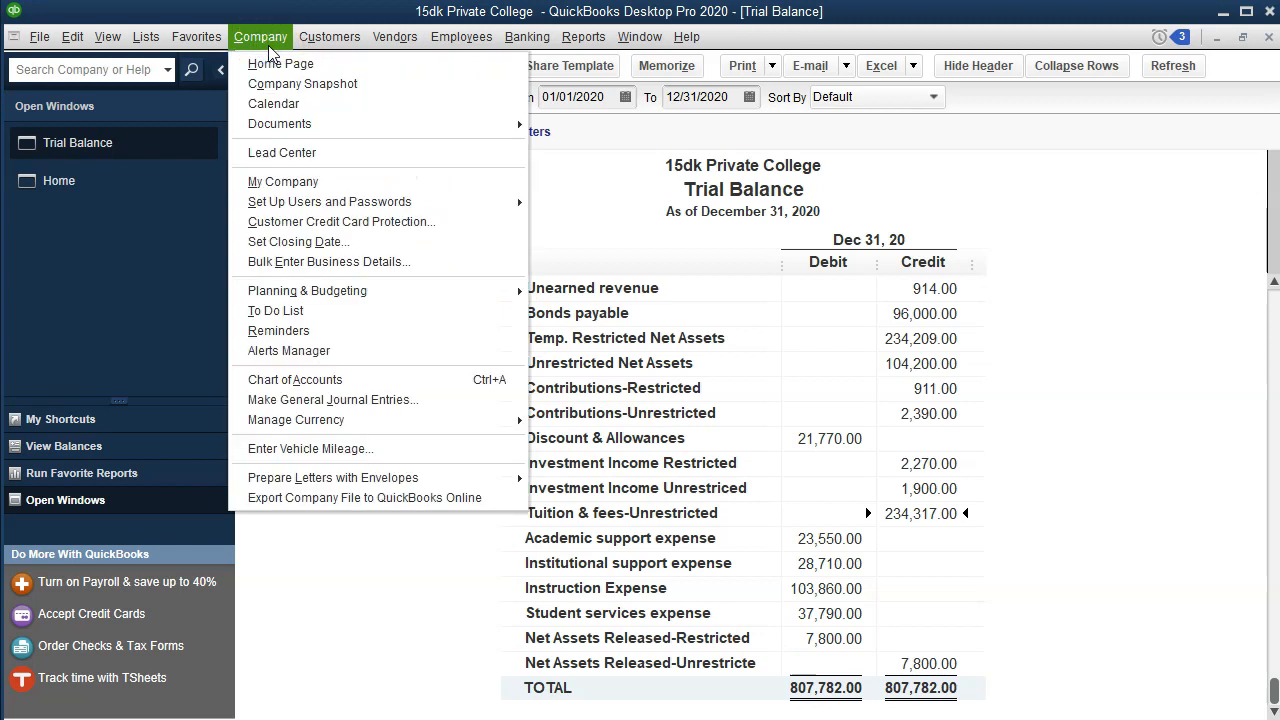
click(342, 399)
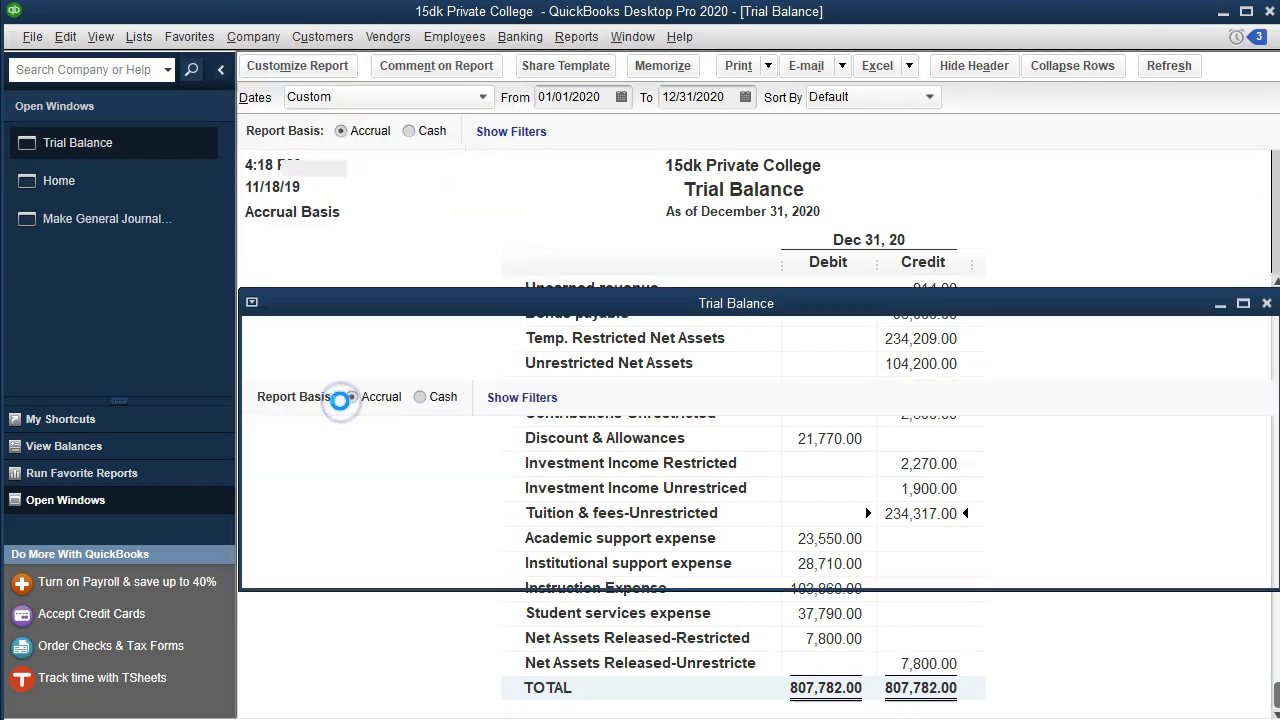
click(729, 351)
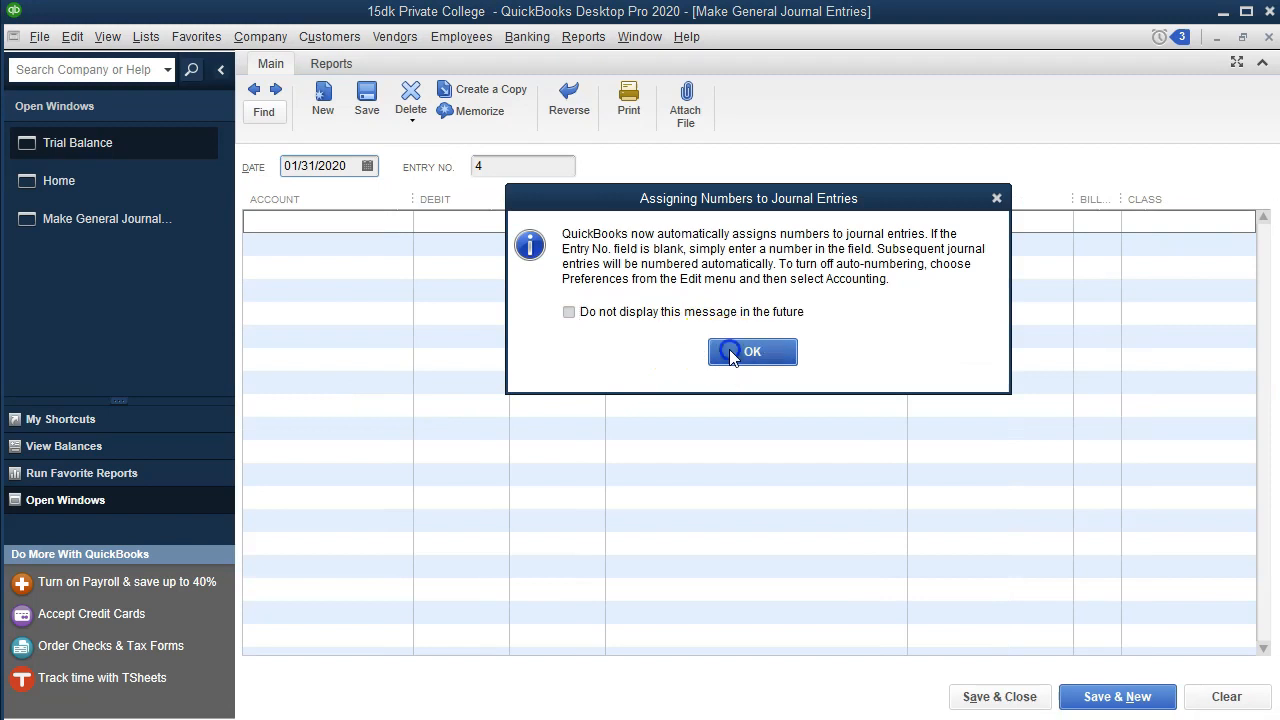
key(Tab)
key(Tab)
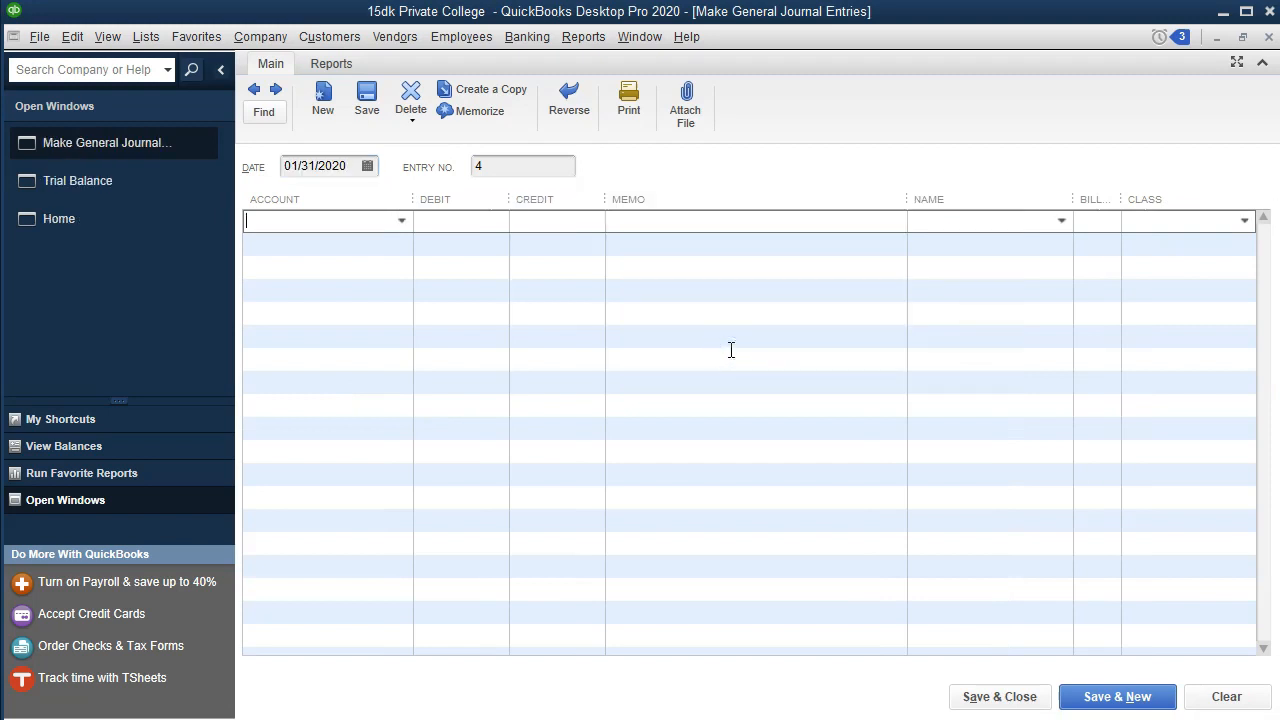
- Enter the Instruction Expense line of entry 8b with a debit of 18,592 and the memo Adj Entry, consulting the Excel worksheet
click(731, 718)
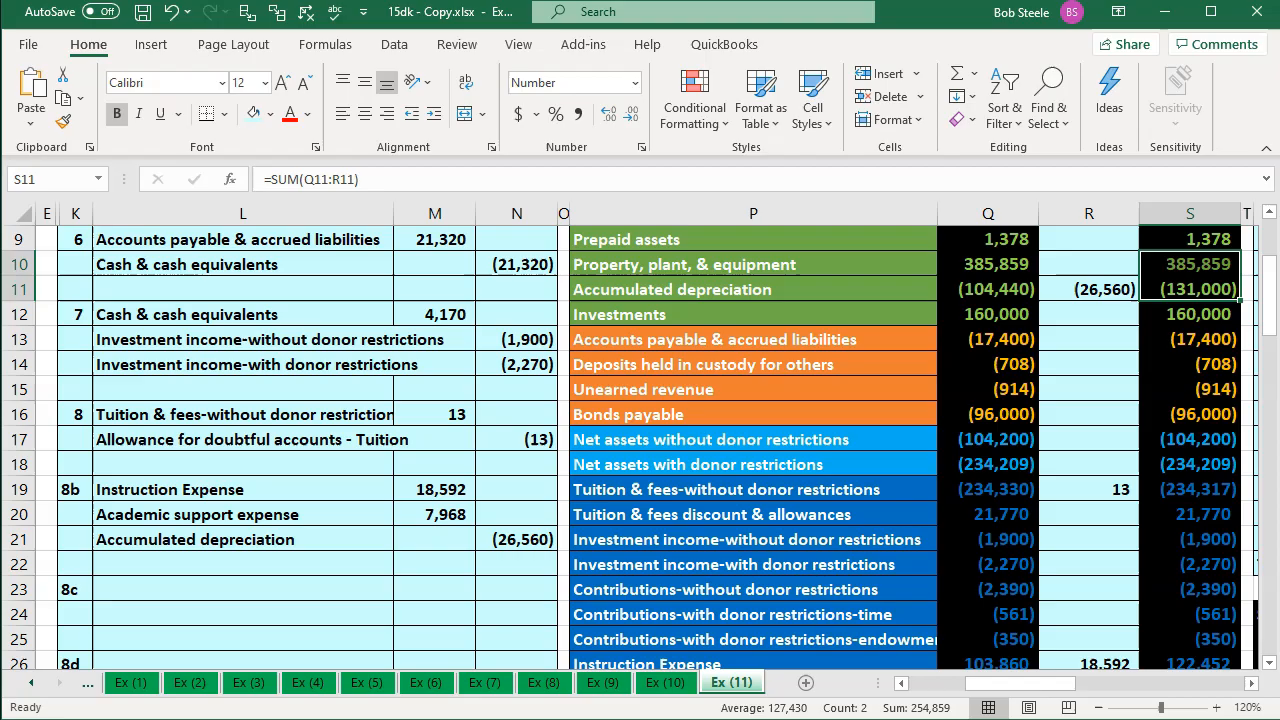
click(665, 718)
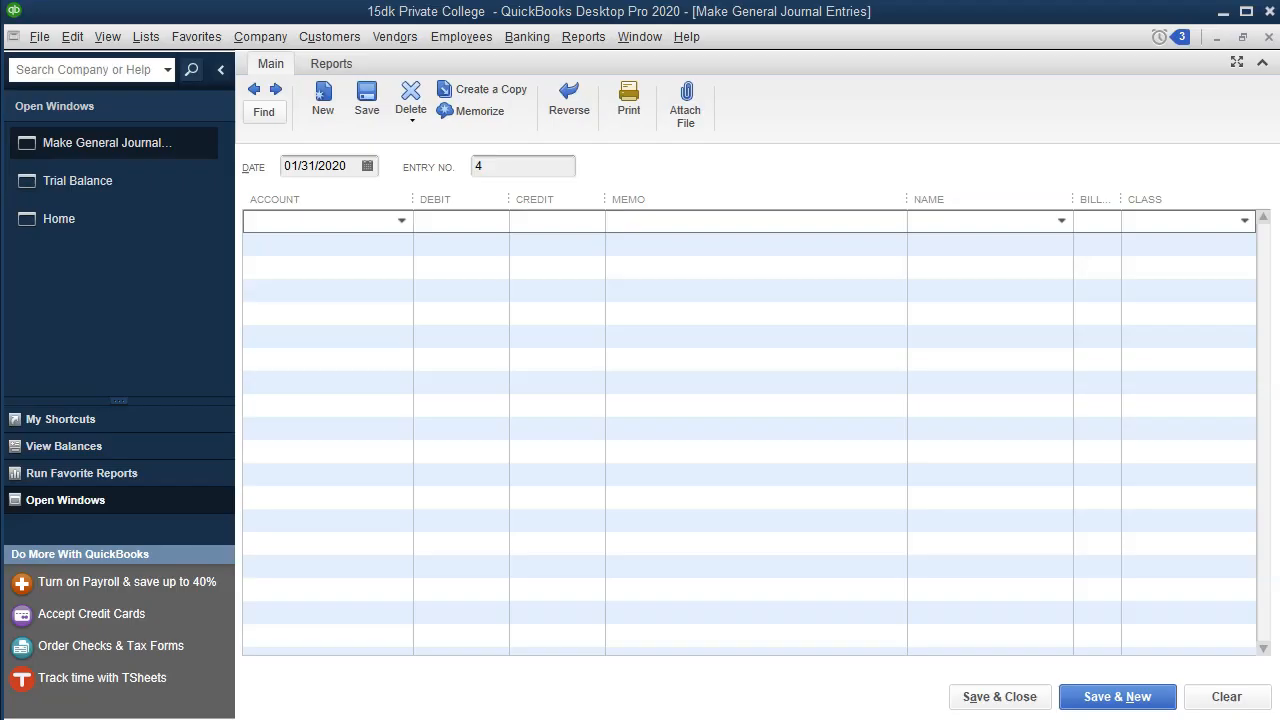
text(d)
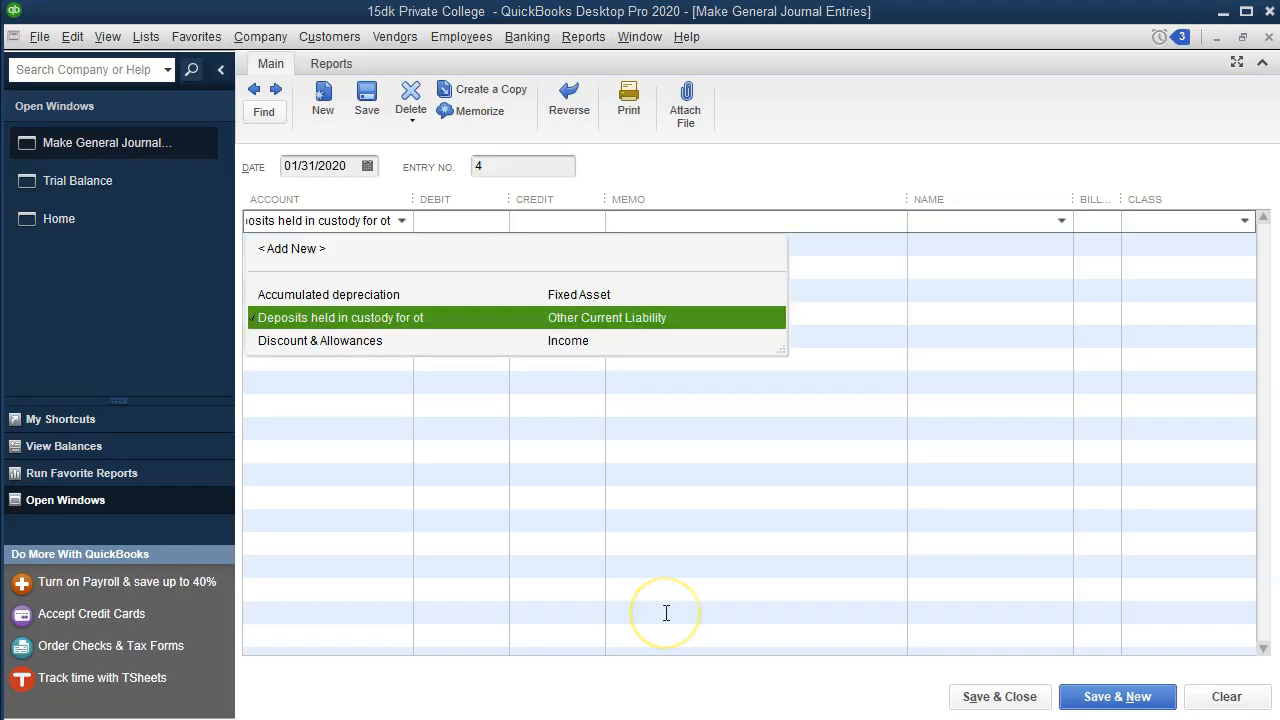
key(BackSpace)
text(instr)
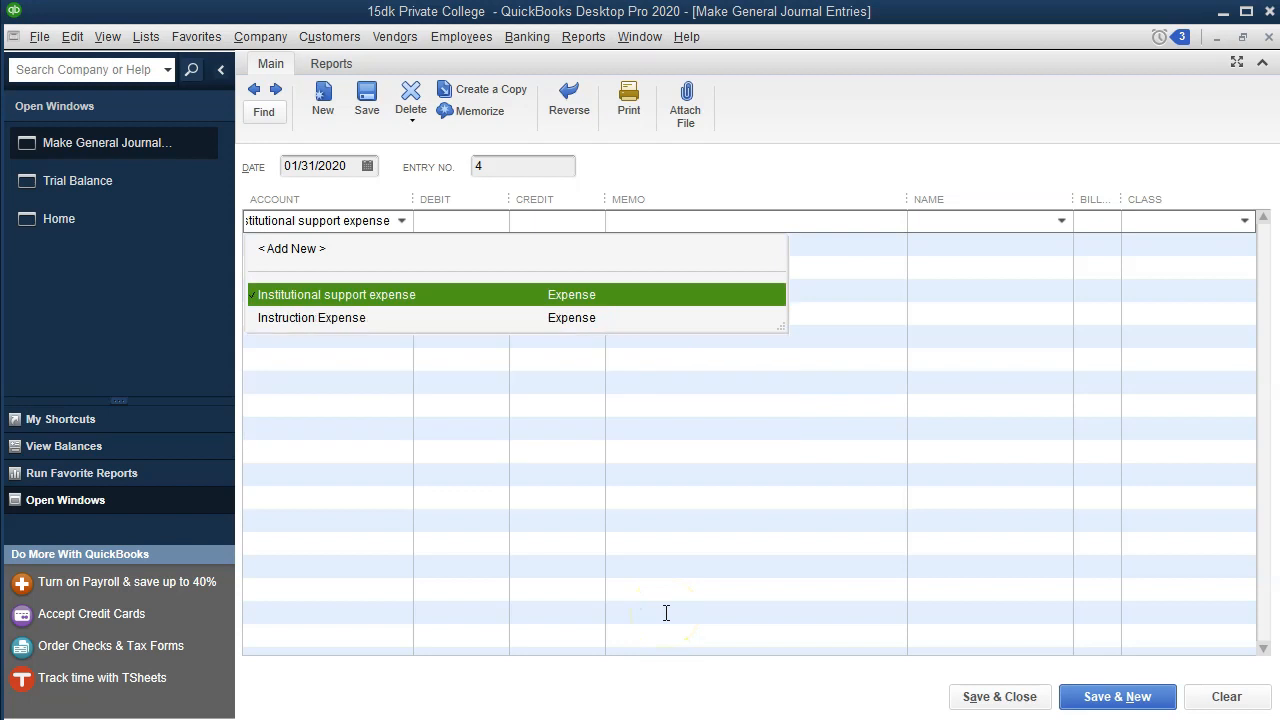
key(Tab)
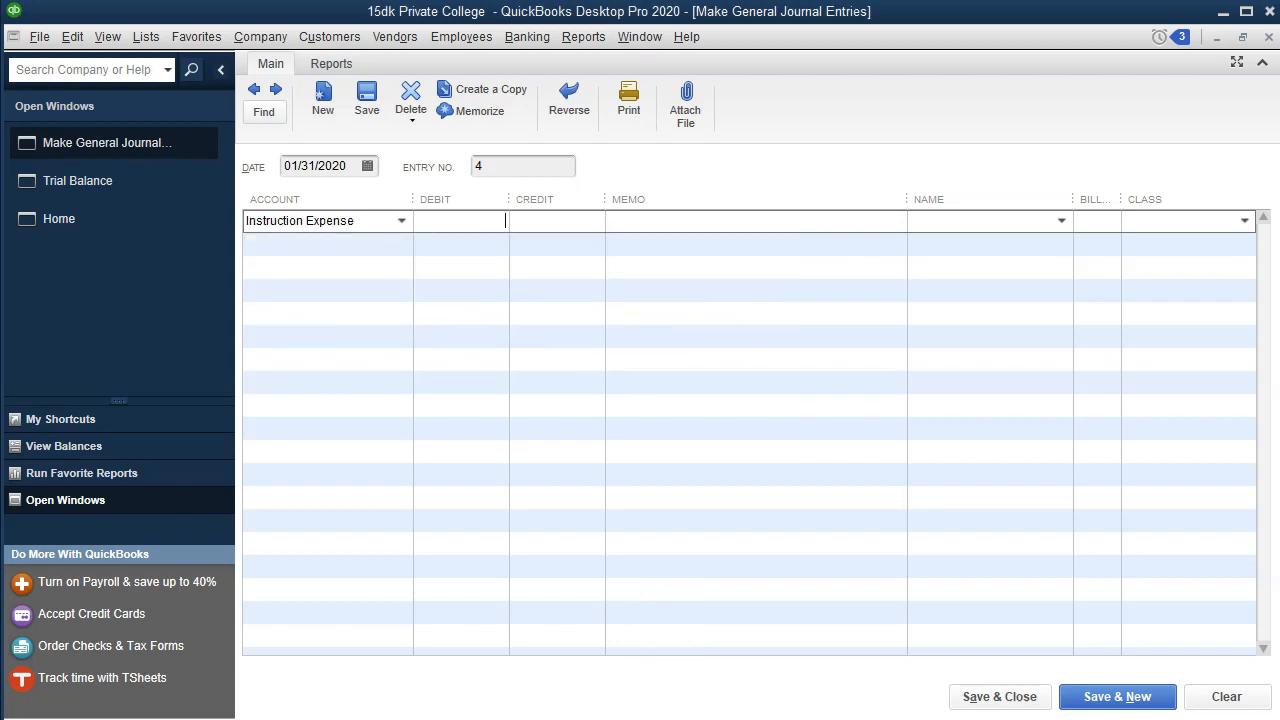
key(alt+Tab)
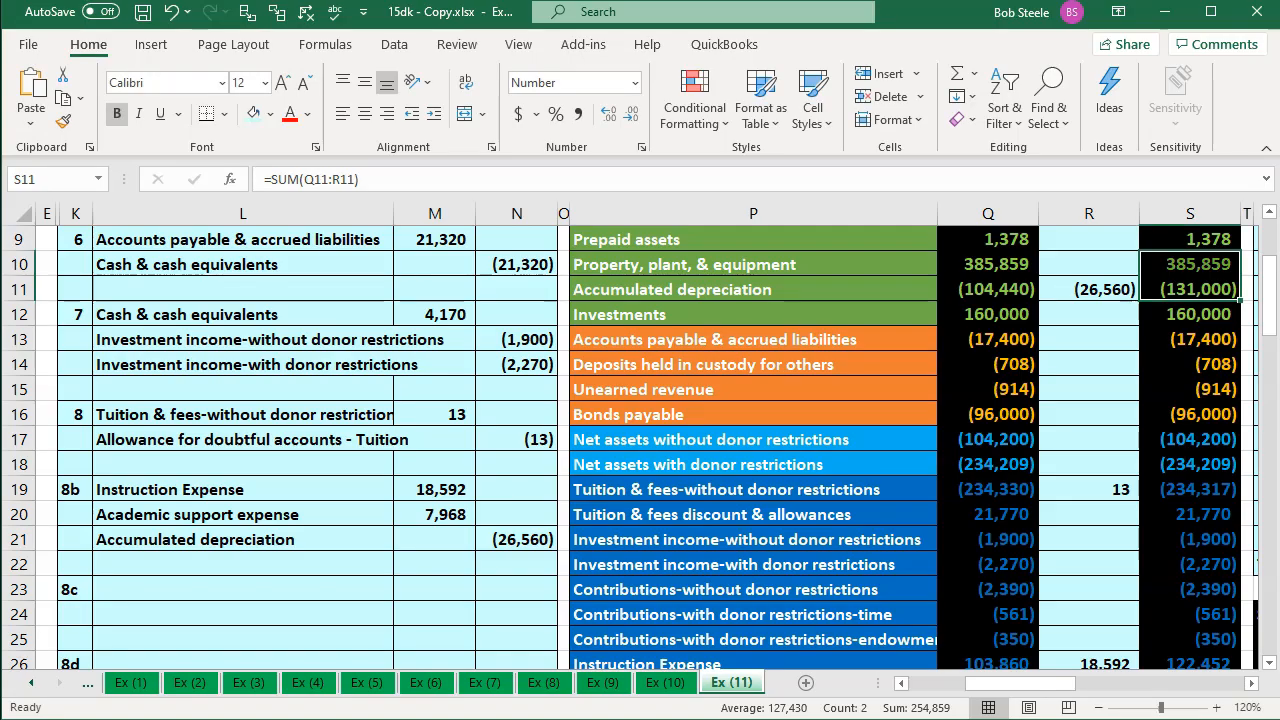
key(alt+Tab)
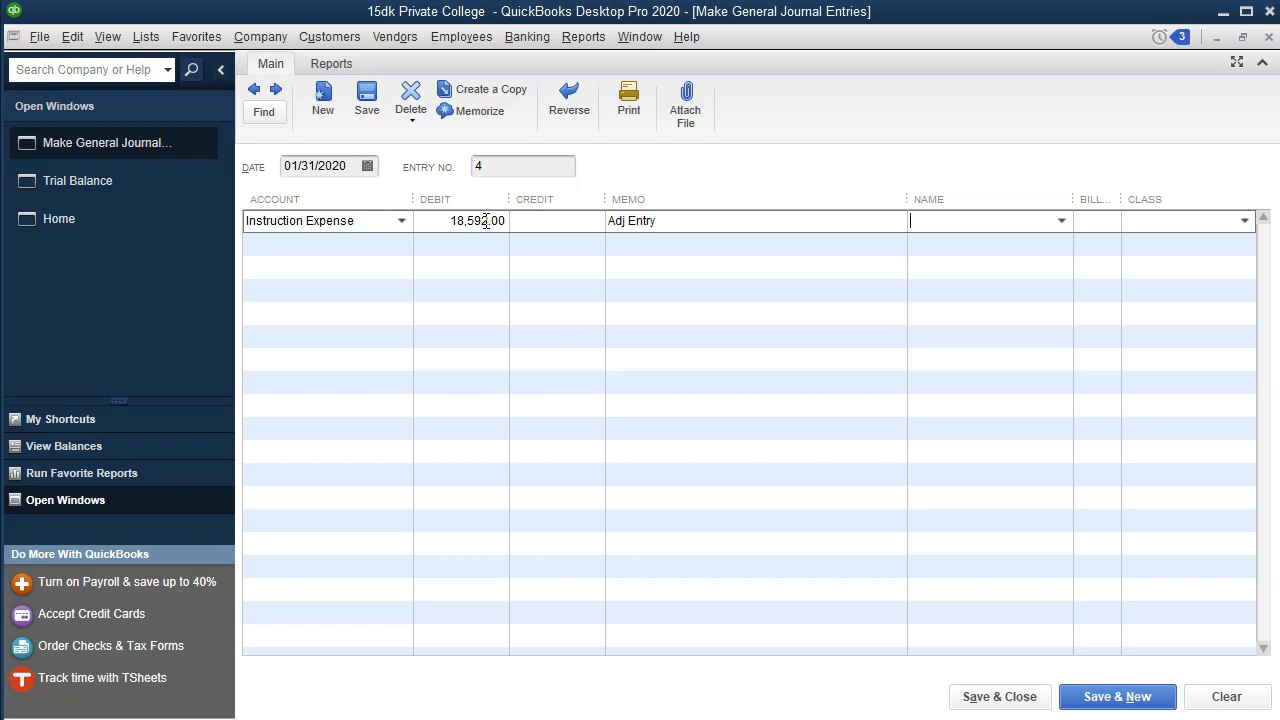
key(Tab)
key(Tab)
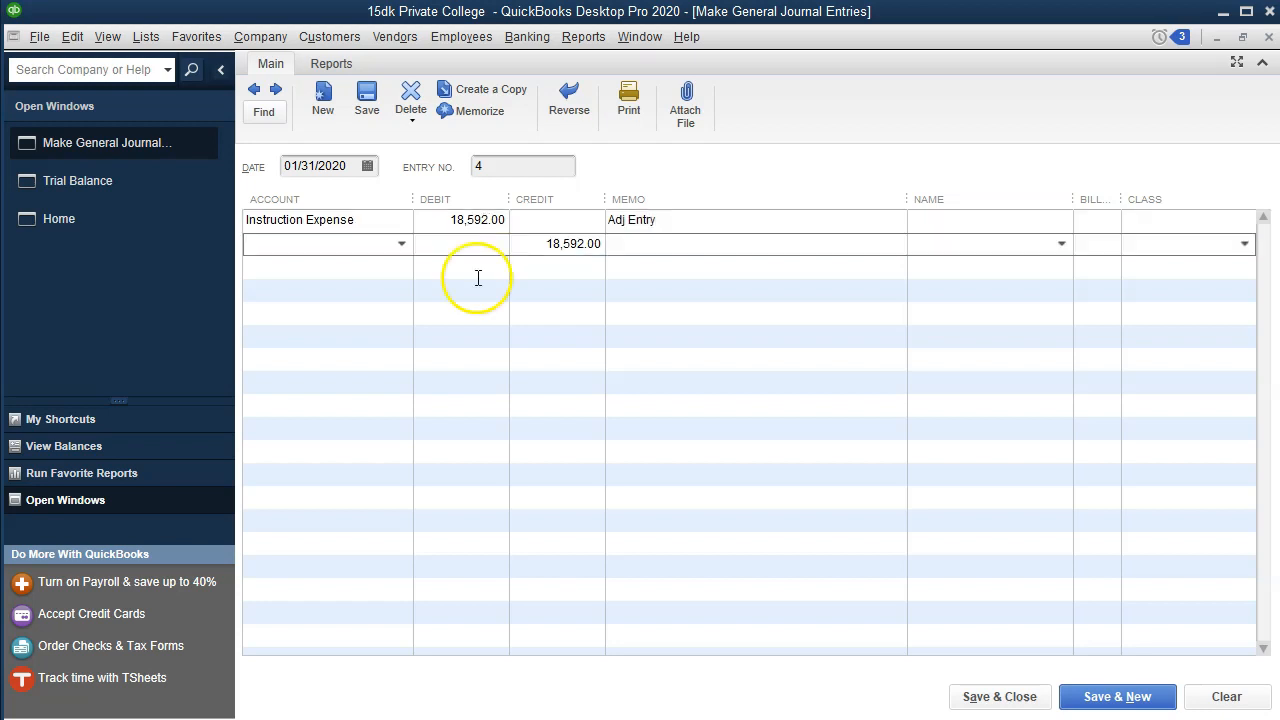
- Add the Academic support expense line with a debit of 7,968 from the worksheet and the memo Adj Entry
key(alt+Tab)
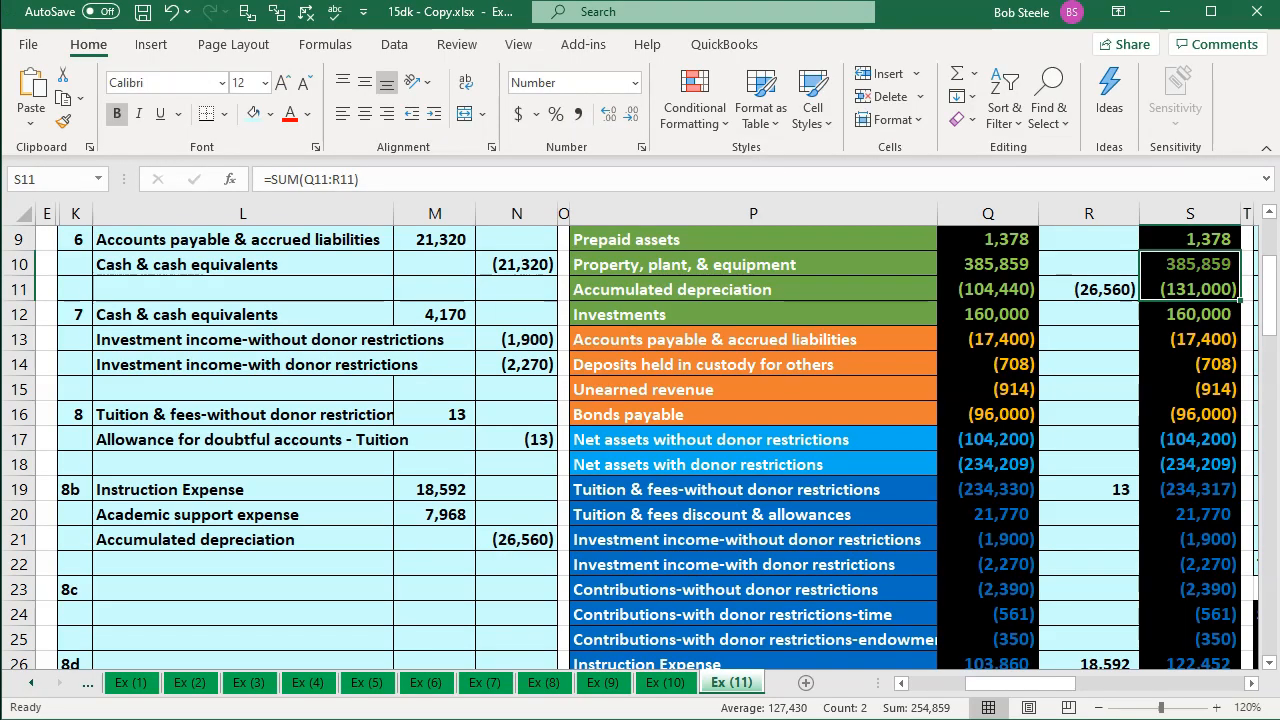
key(alt+Tab)
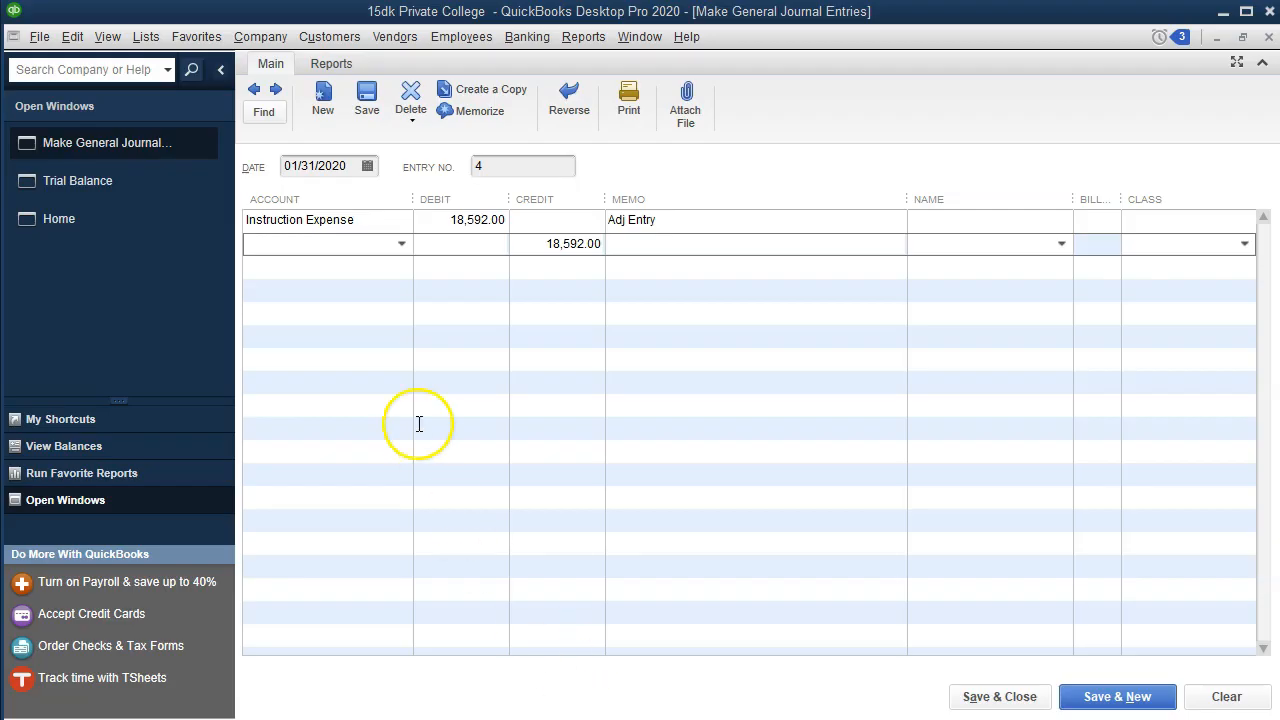
click(311, 250)
text(Accounts Payable)
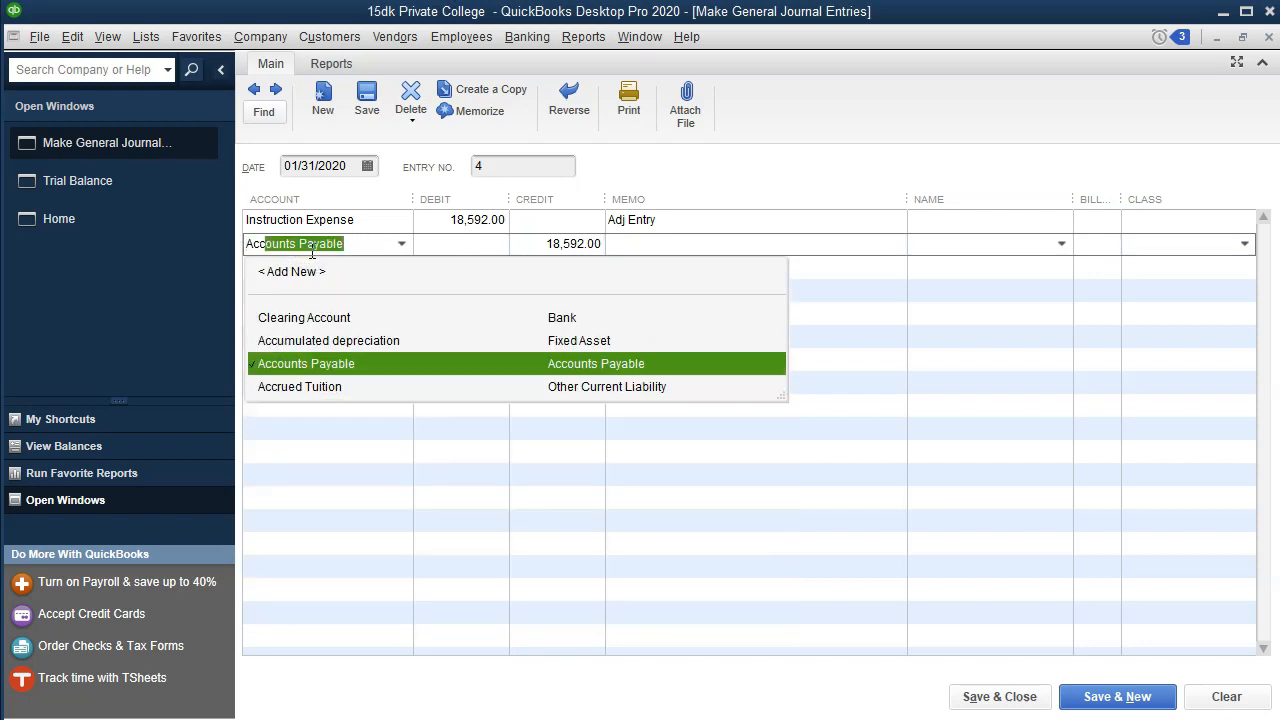
click(460, 253)
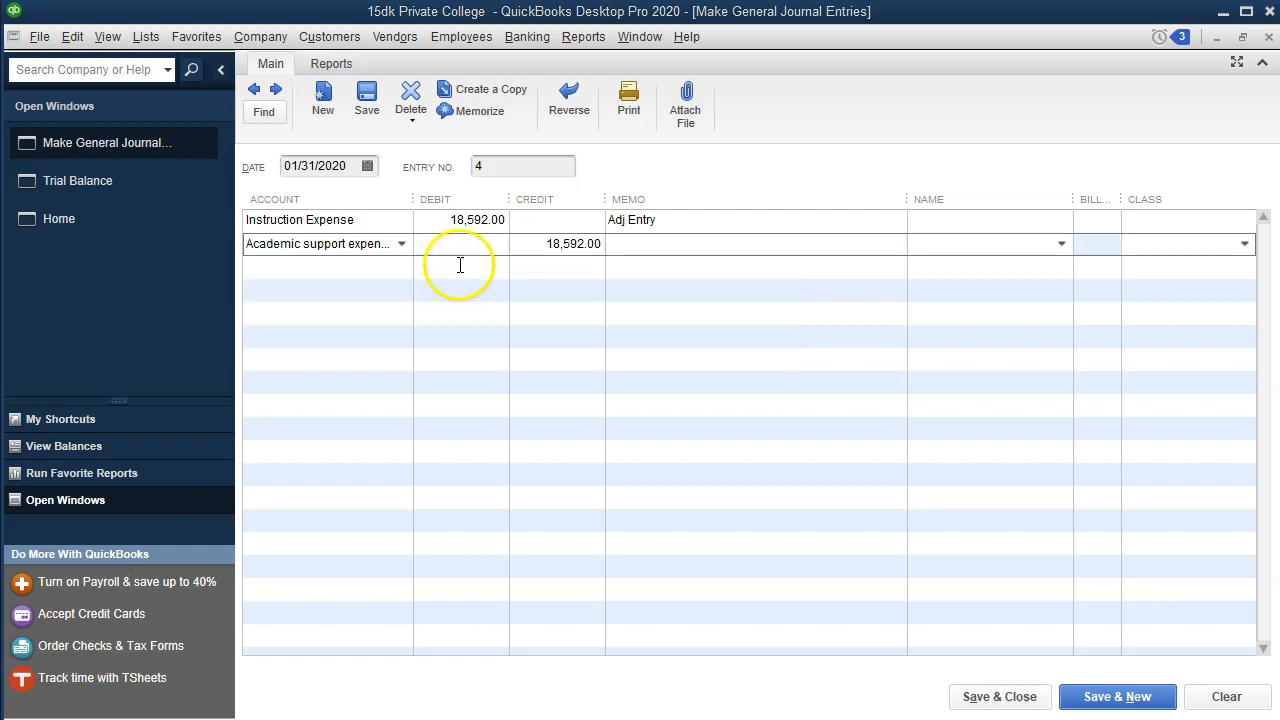
key(alt+Tab)
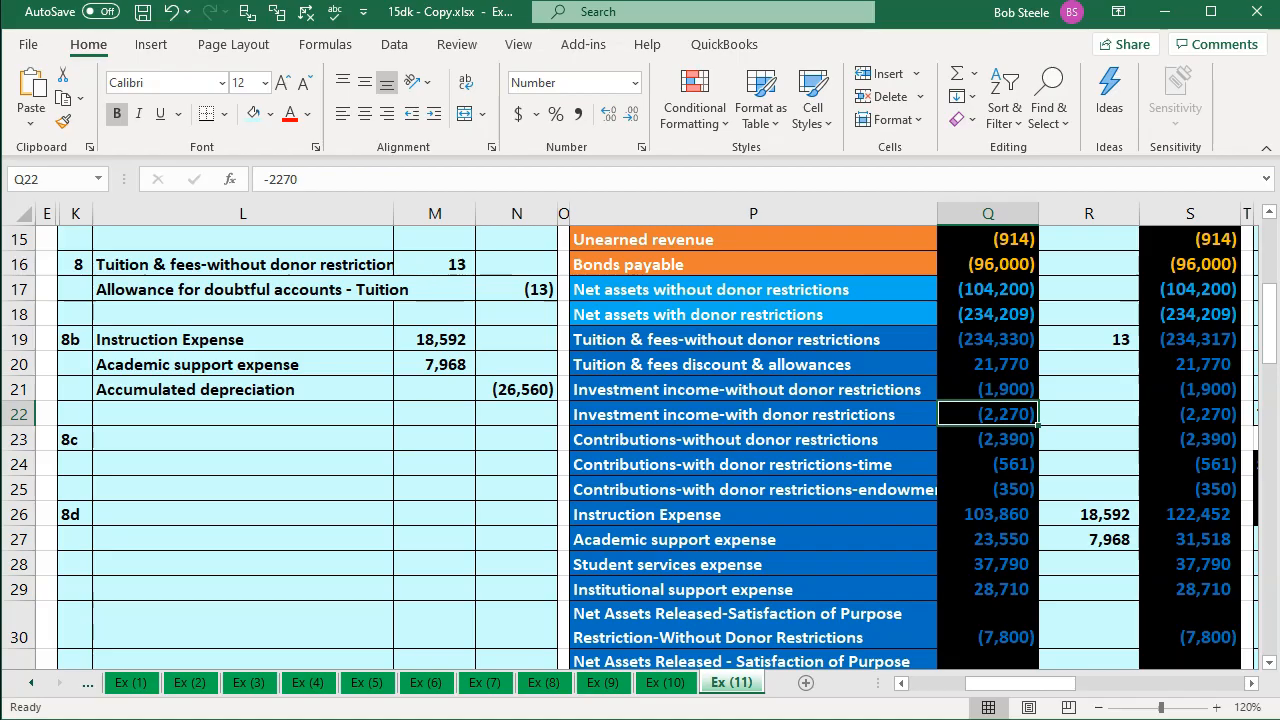
key(alt+Tab)
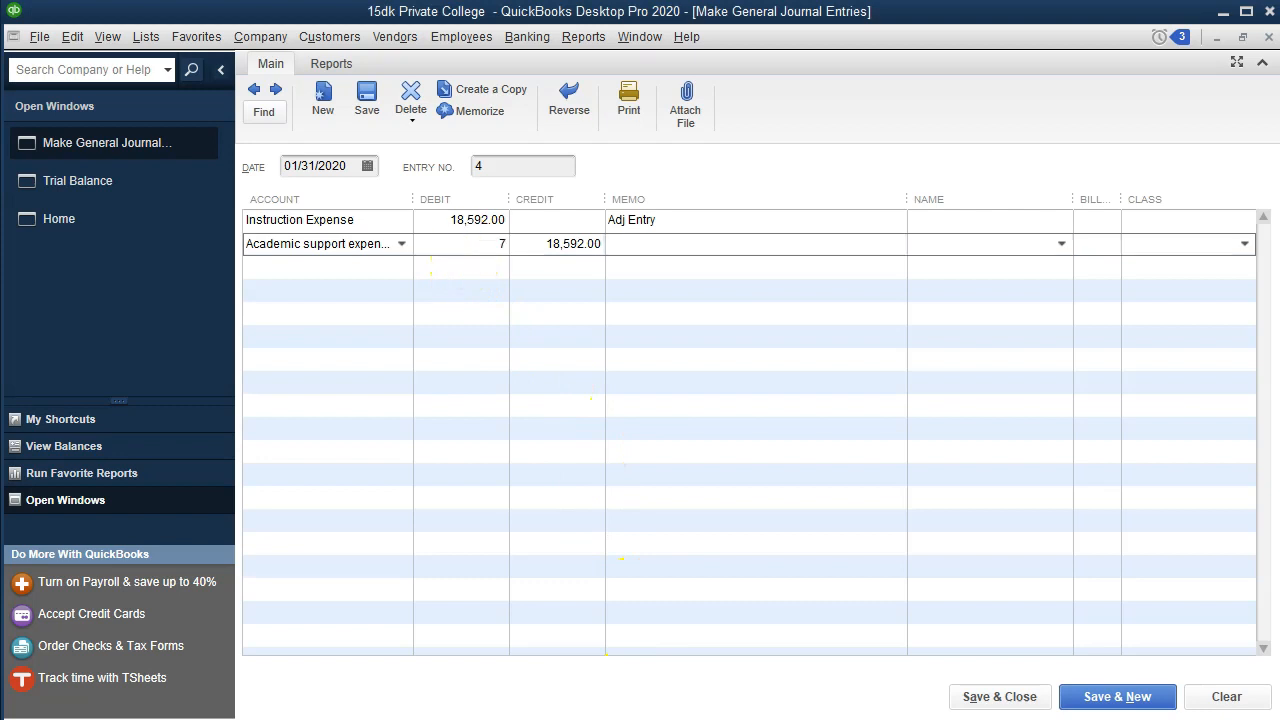
text(7,968)
key(Tab)
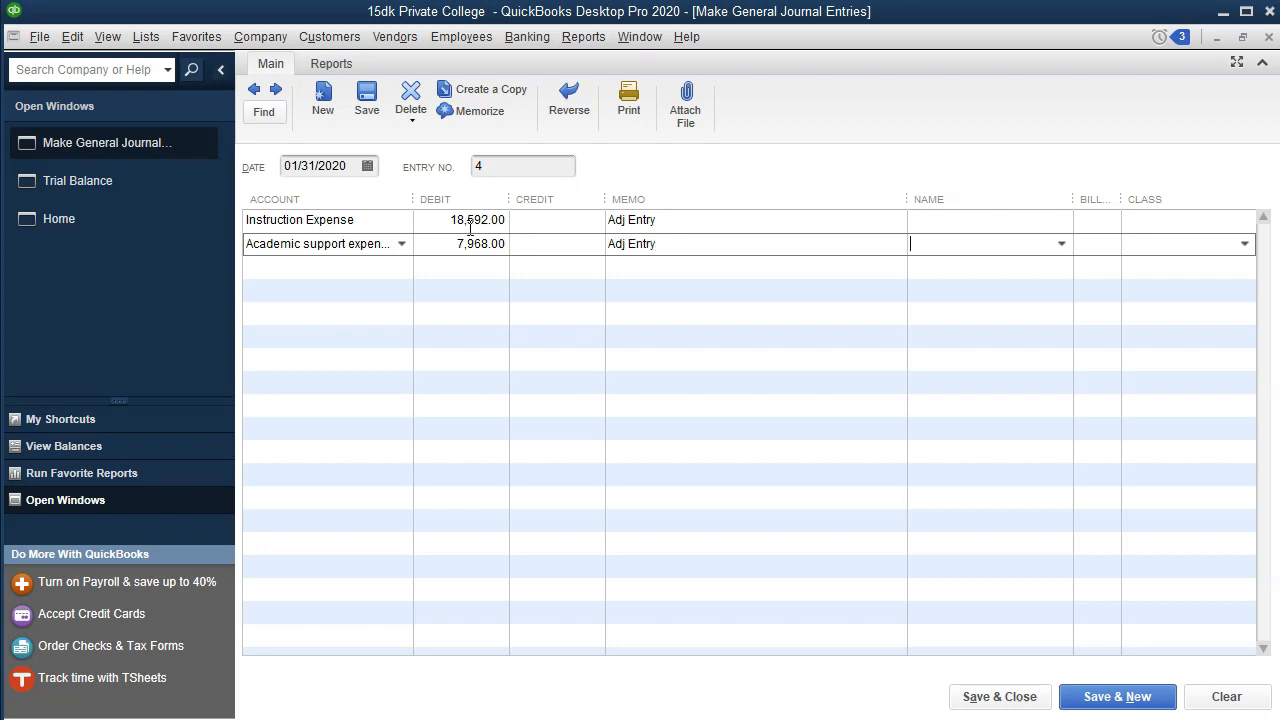
key(Tab)
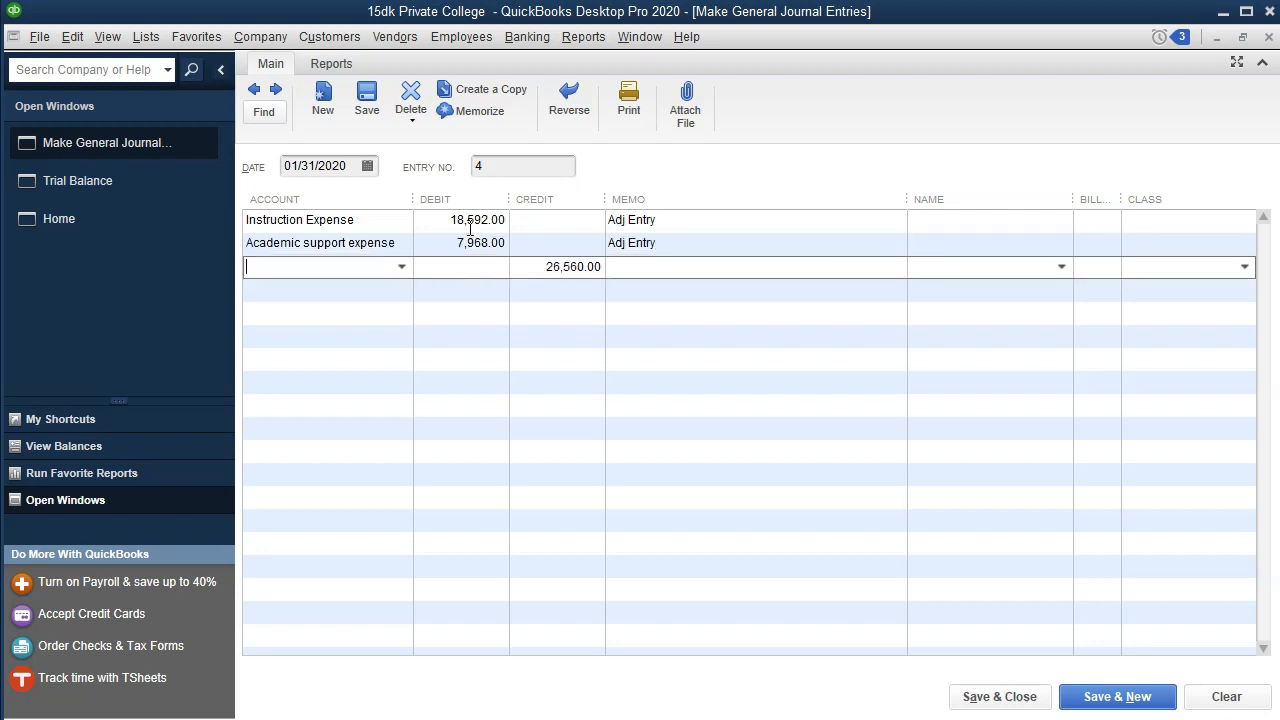
- Add the Accumulated depreciation line with a 26,560 credit and the memo Adj Entry, checking the credit against N21 in Excel
text(Accumulated depreciation)
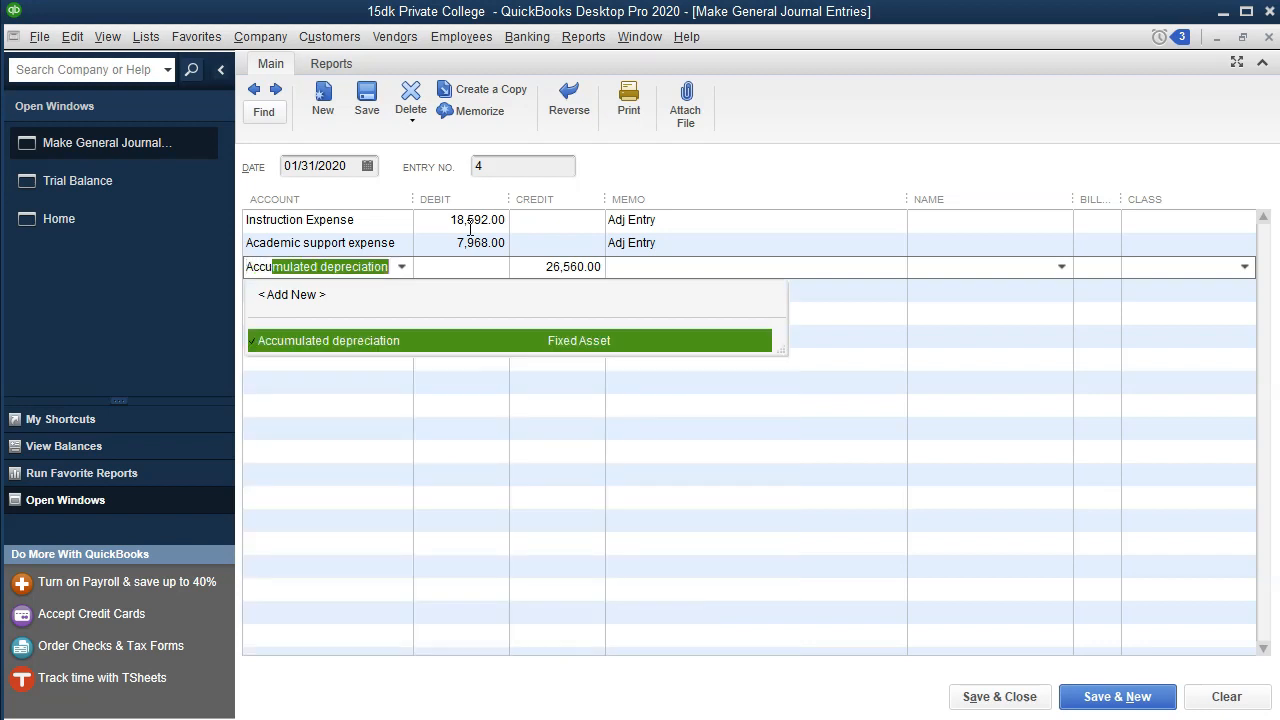
key(Tab)
key(Tab)
key(Tab)
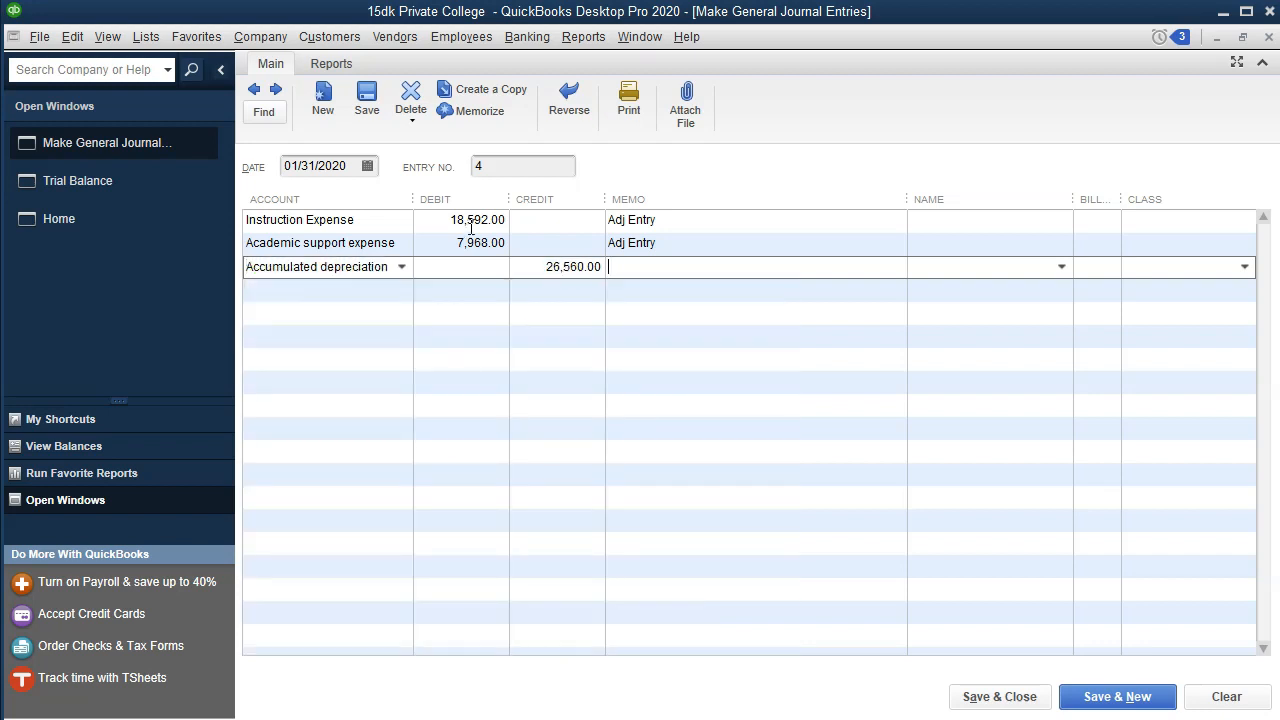
click(703, 718)
click(542, 392)
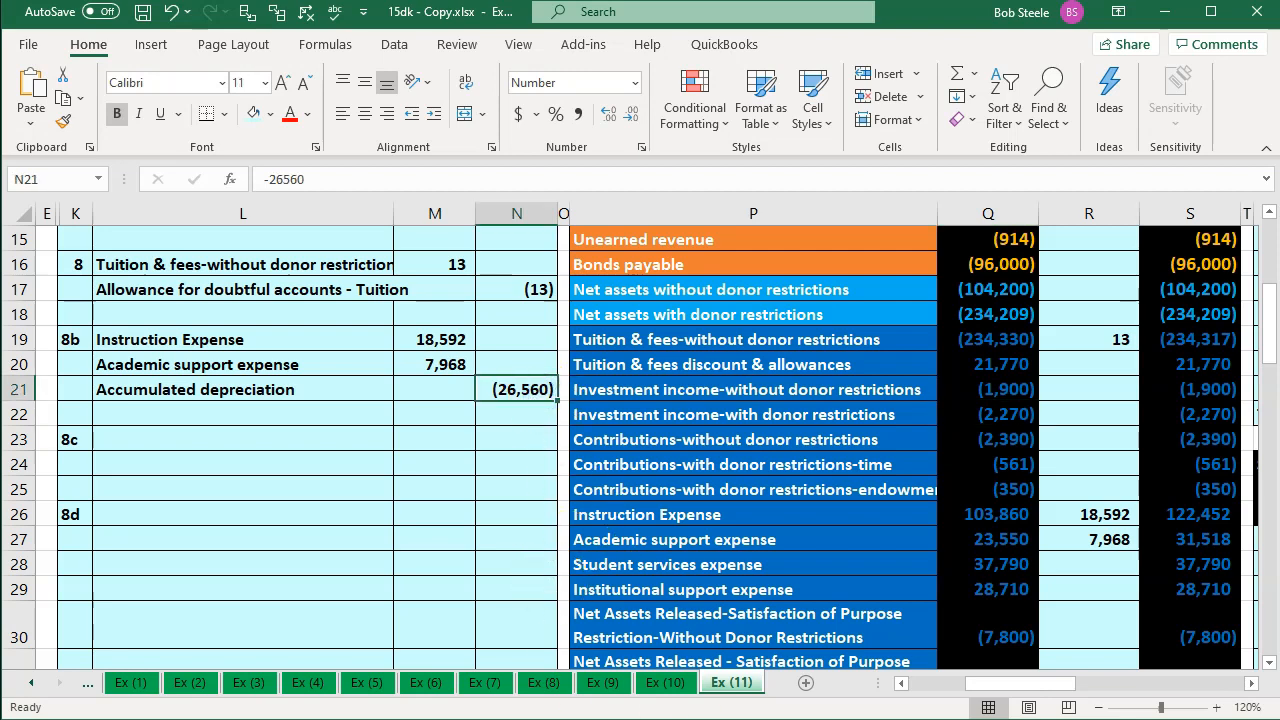
click(622, 718)
click(673, 265)
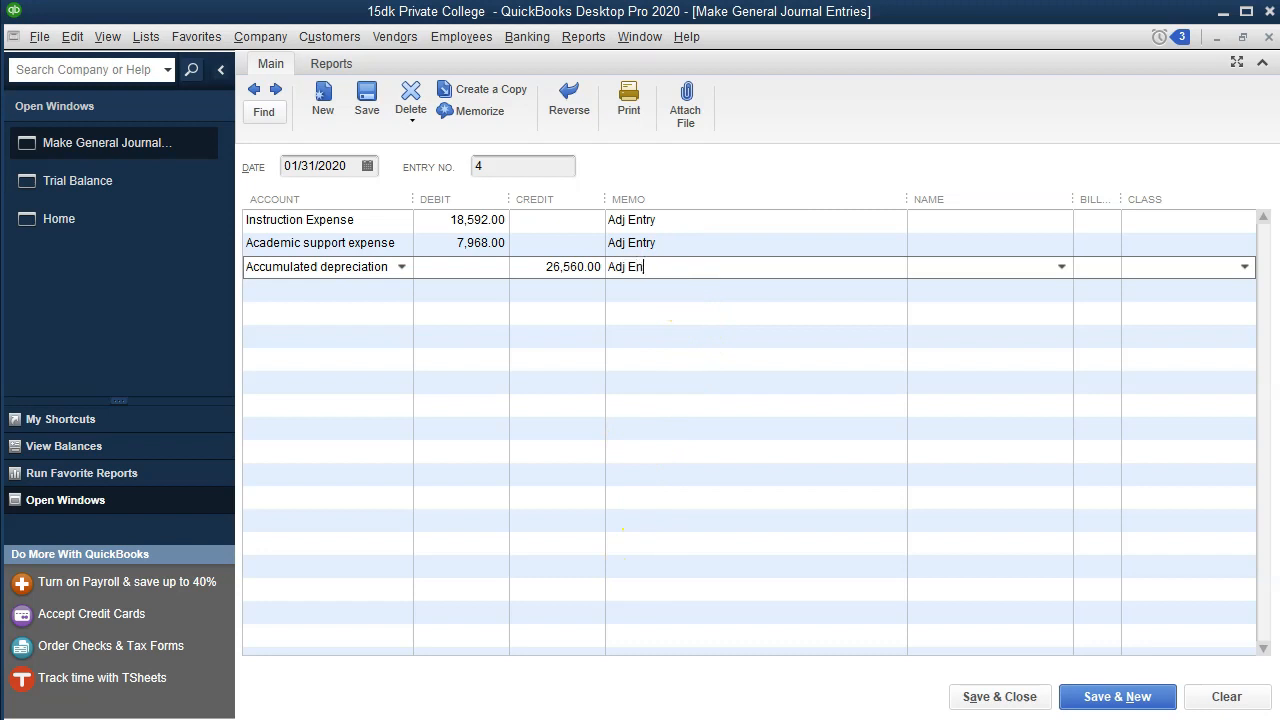
- Assign the Unrestricted class to all three lines of the depreciation entry, then save and close it, accepting the future date
click(1178, 219)
click(1245, 222)
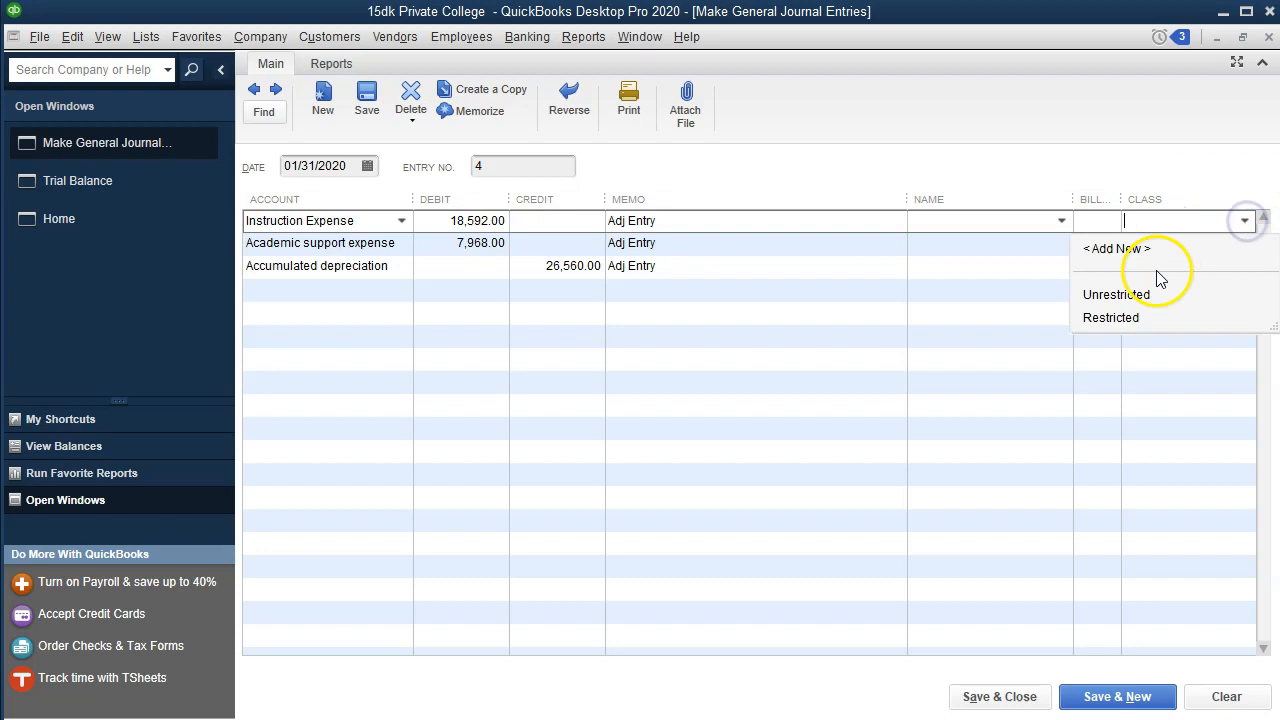
click(1140, 292)
click(1181, 248)
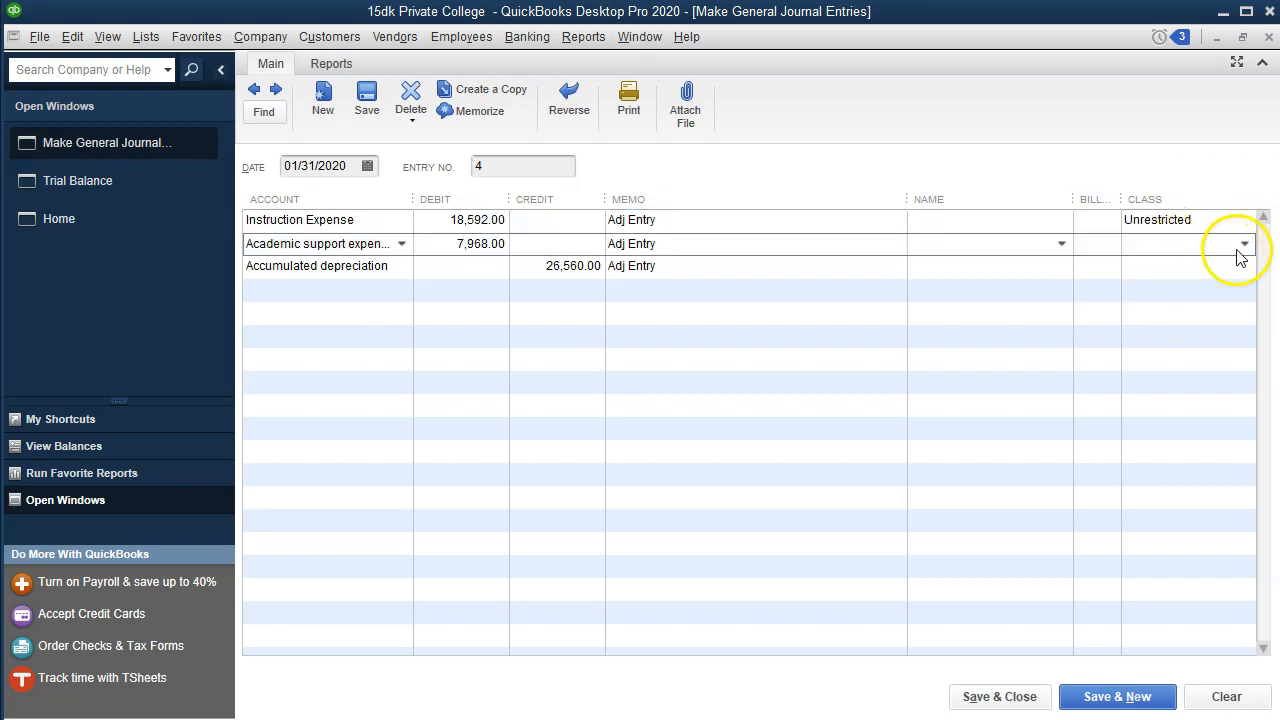
click(1245, 243)
click(1168, 320)
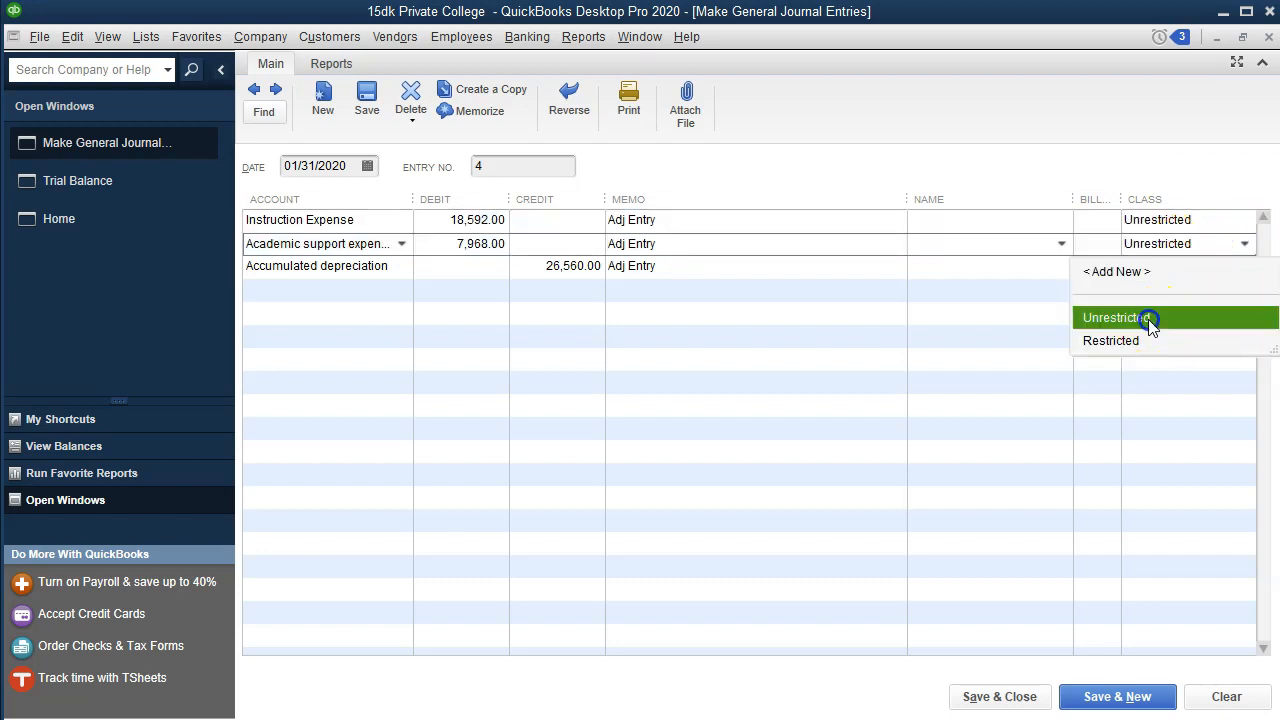
click(1174, 261)
click(1245, 266)
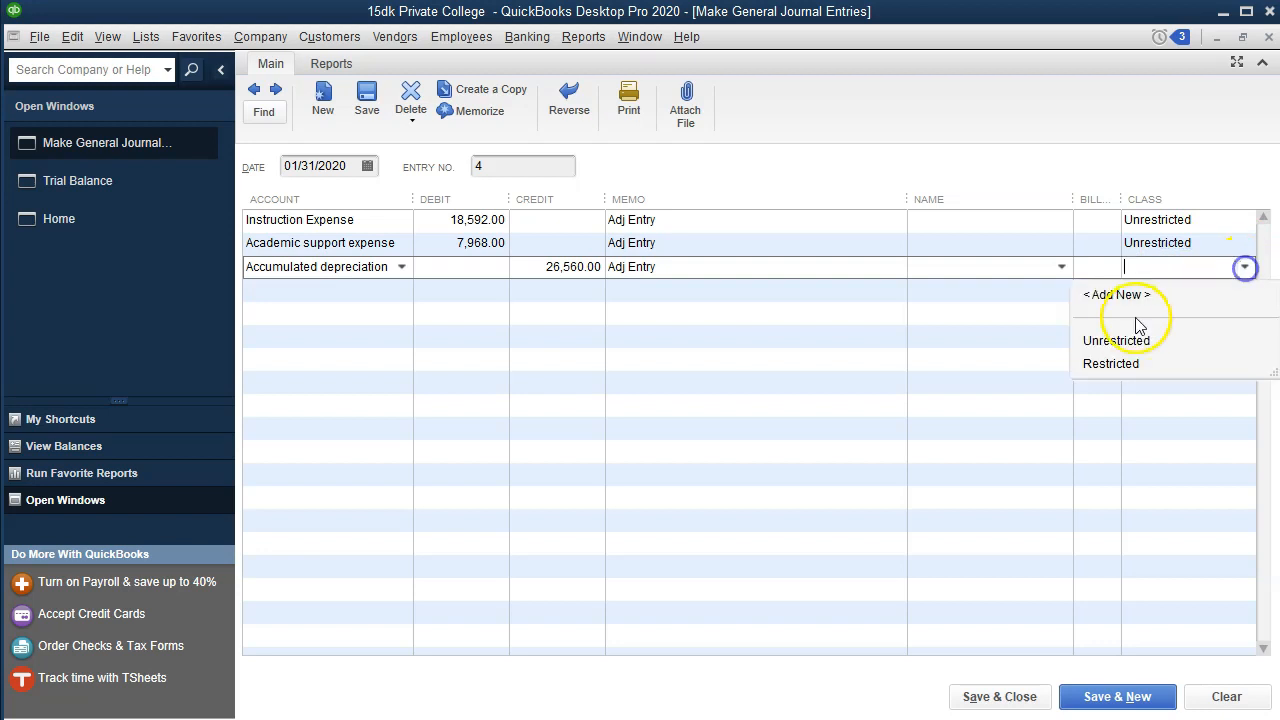
click(1125, 340)
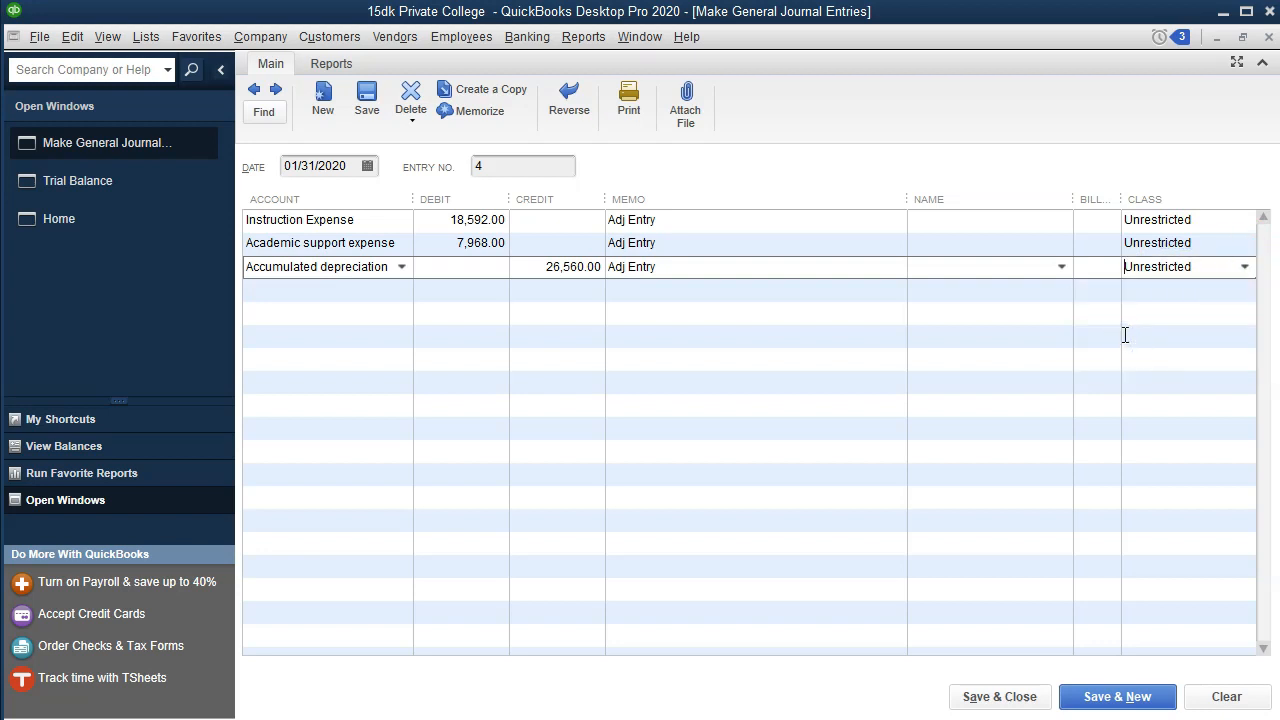
click(1000, 697)
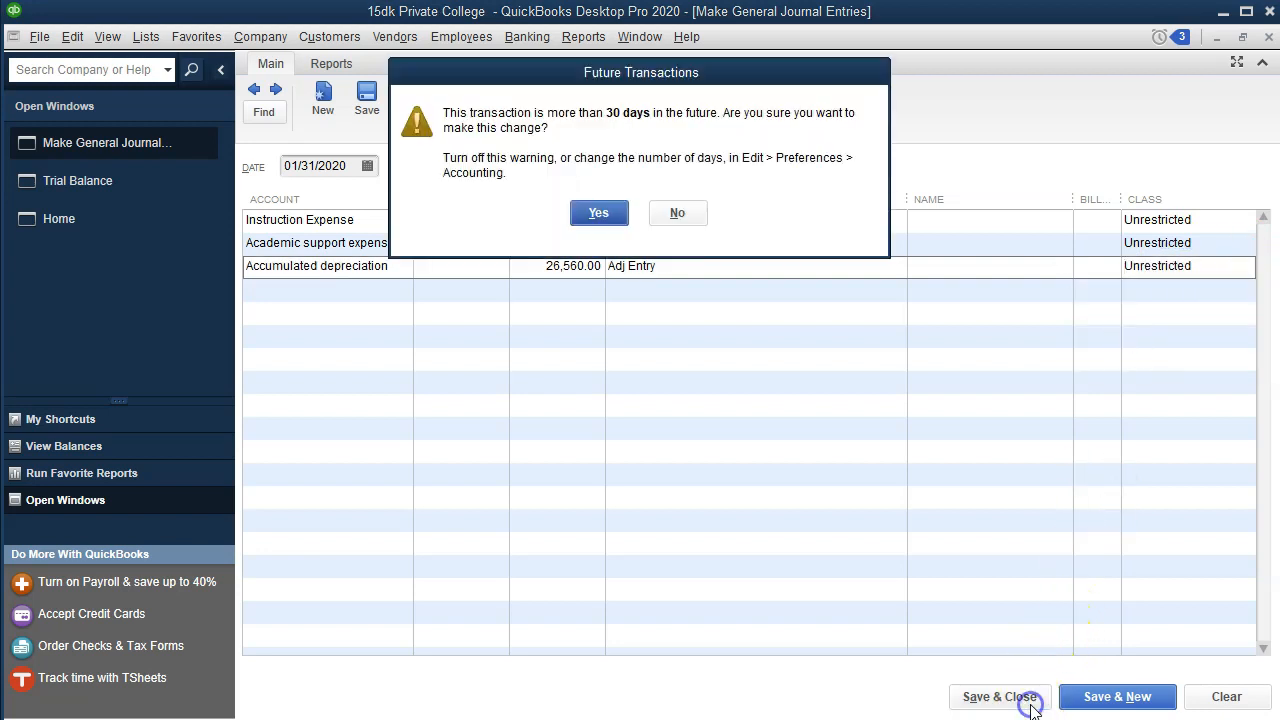
click(600, 214)
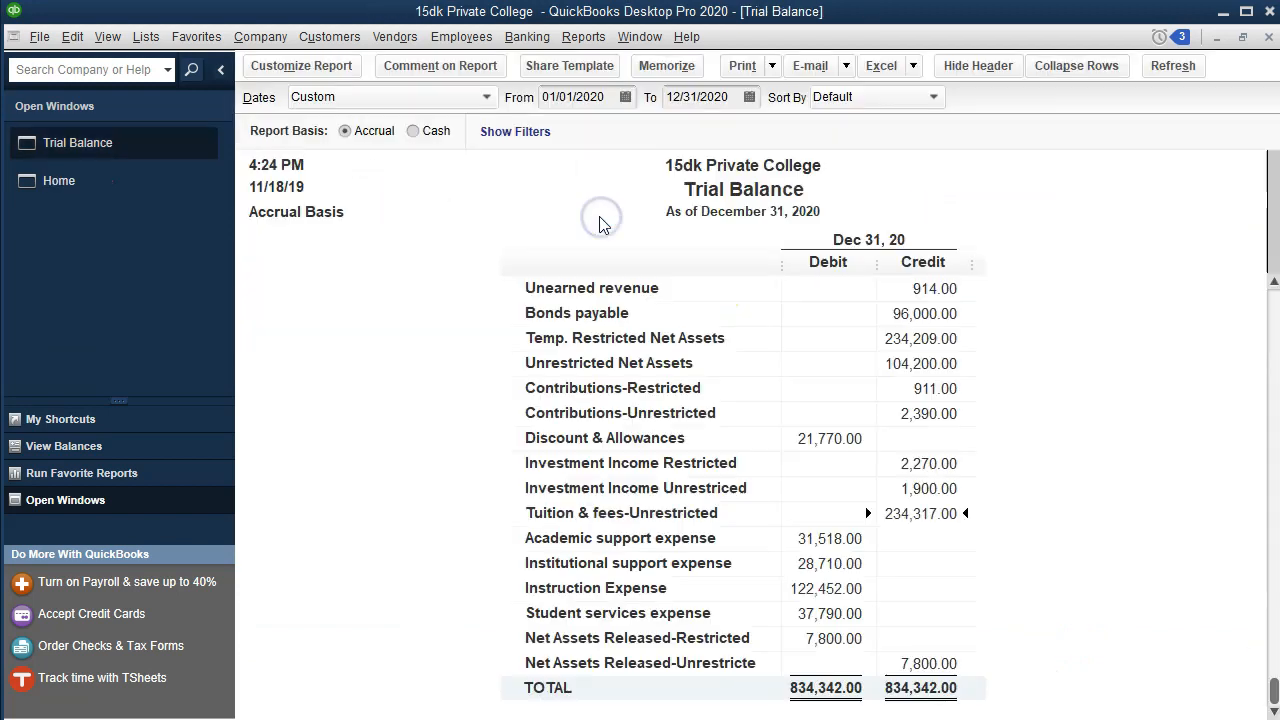
- Trace the Accumulated depreciation balance in the Trial Balance to its transactions and source journal entry, then return to the report
scroll(668, 470, up, 5)
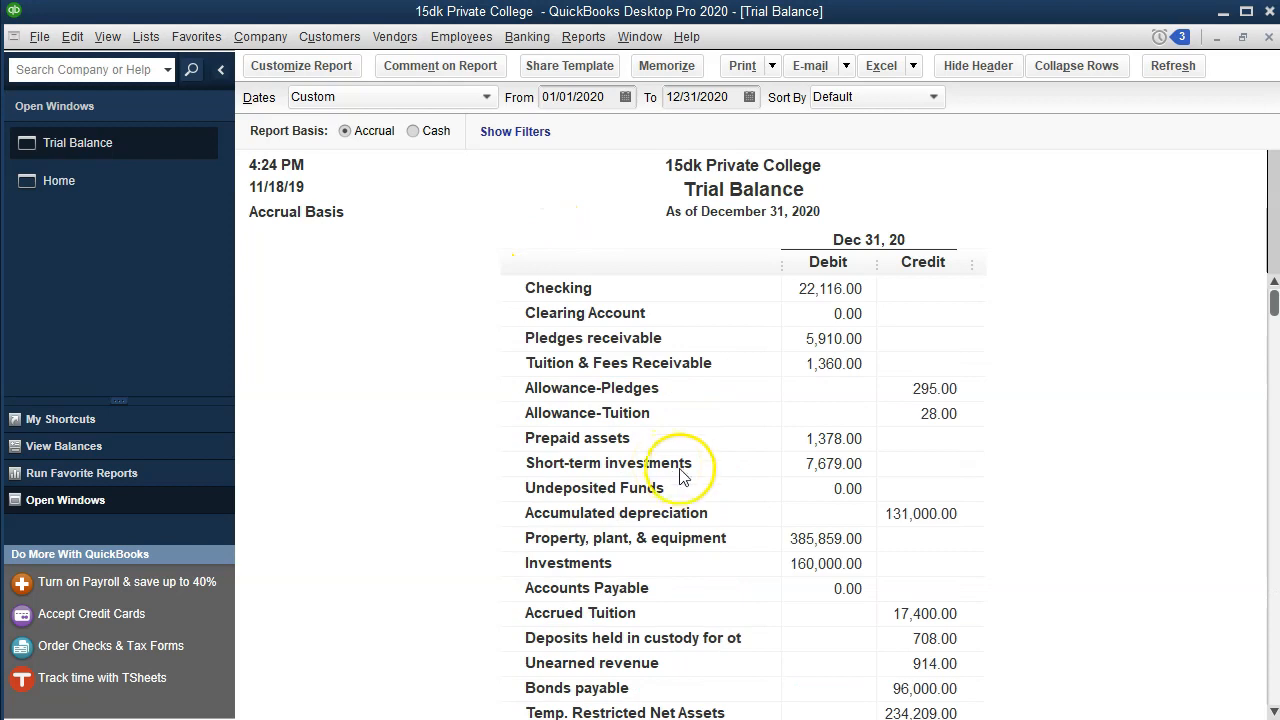
click(818, 538)
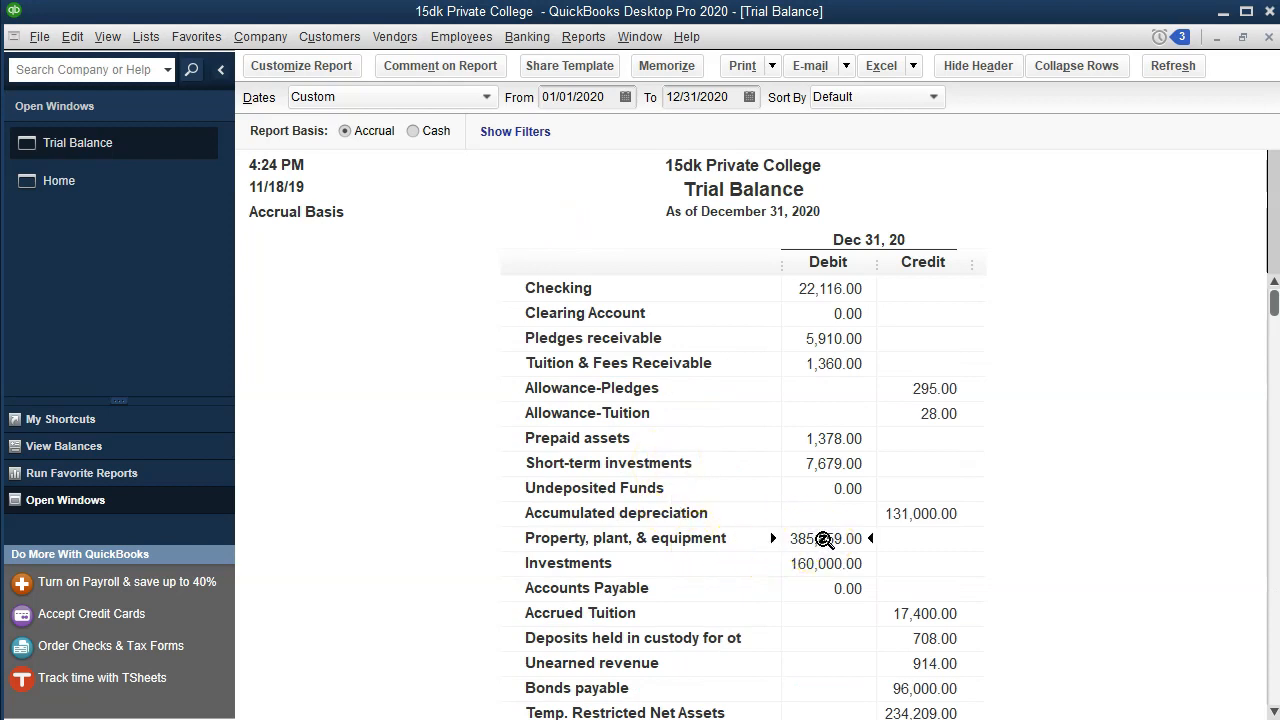
click(924, 514)
click(944, 513)
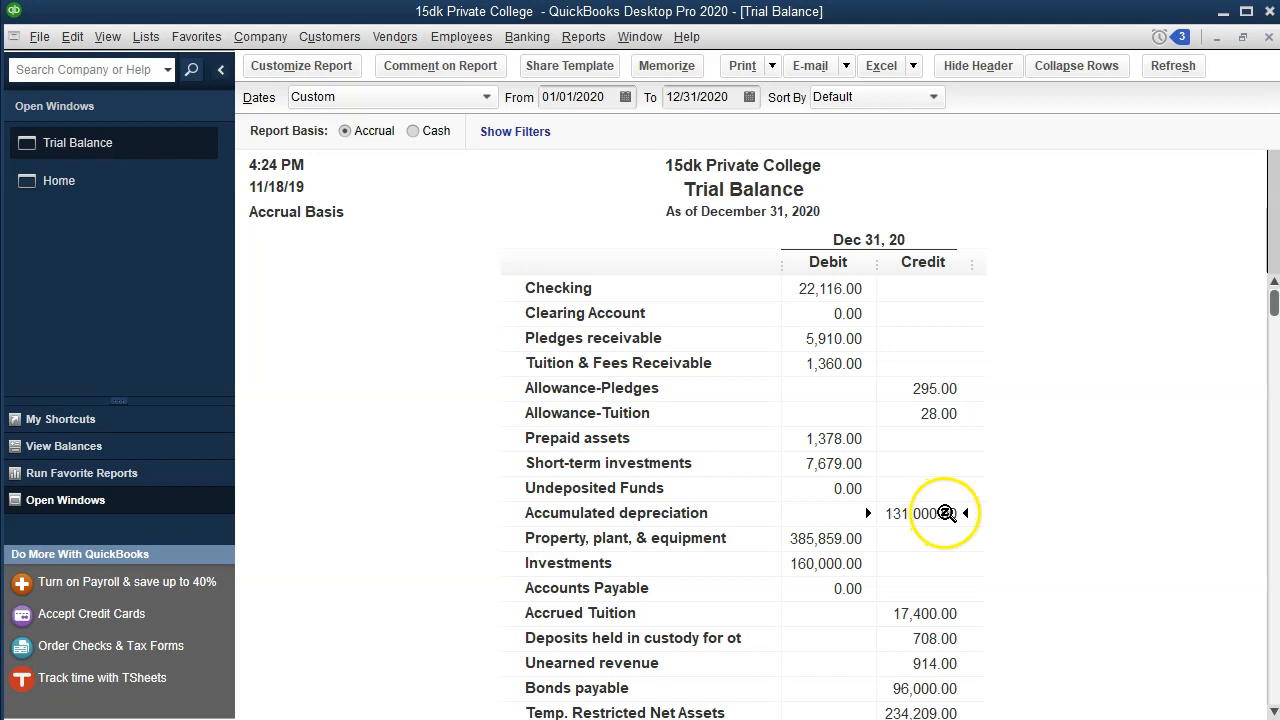
double_click(946, 513)
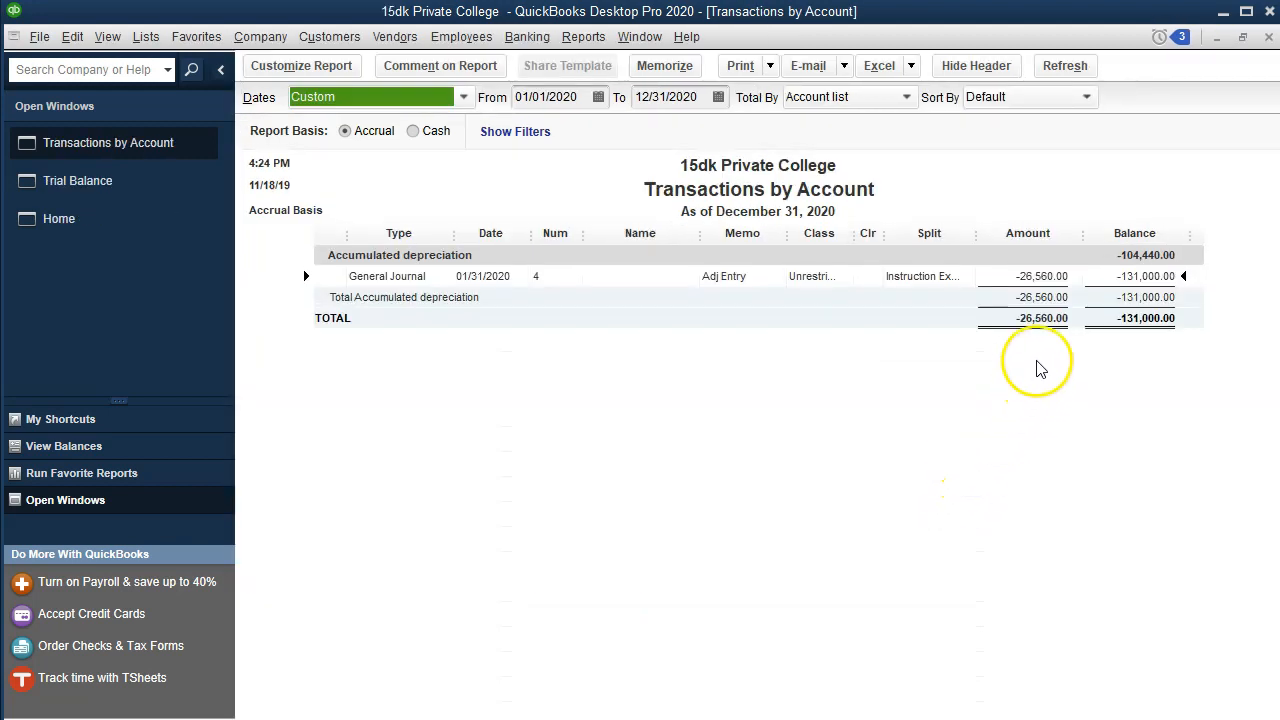
double_click(1030, 276)
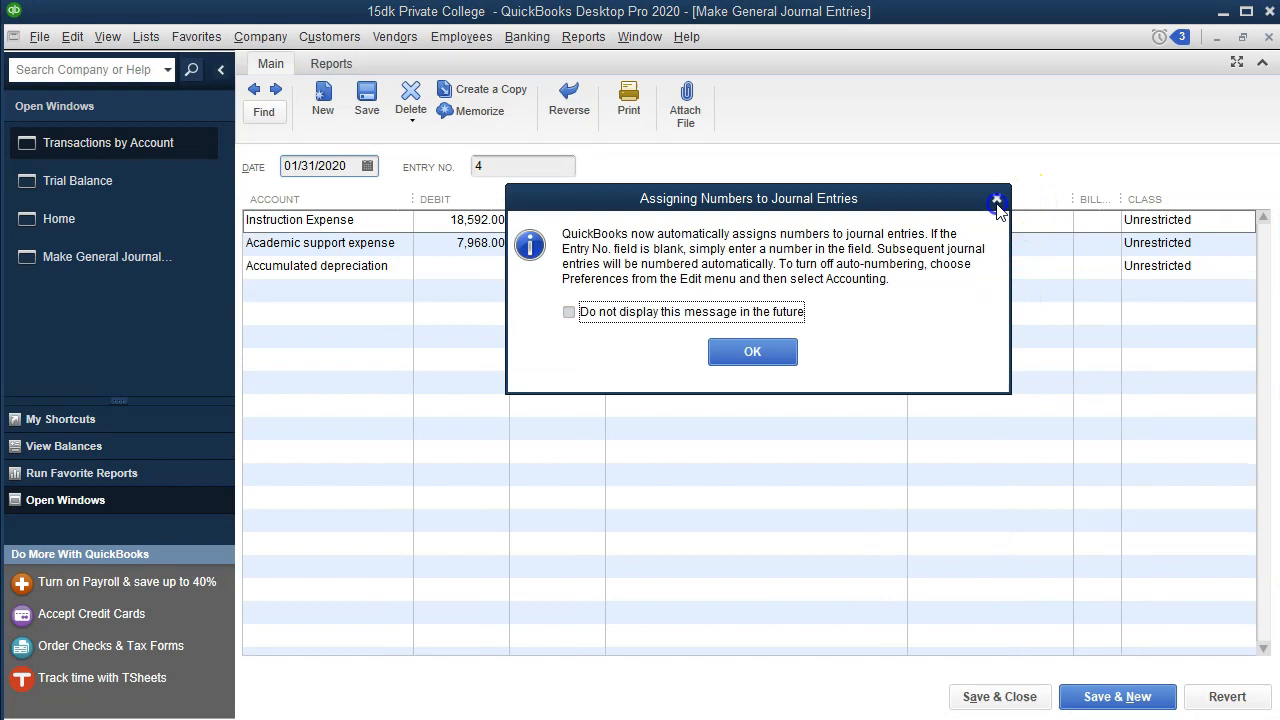
click(996, 204)
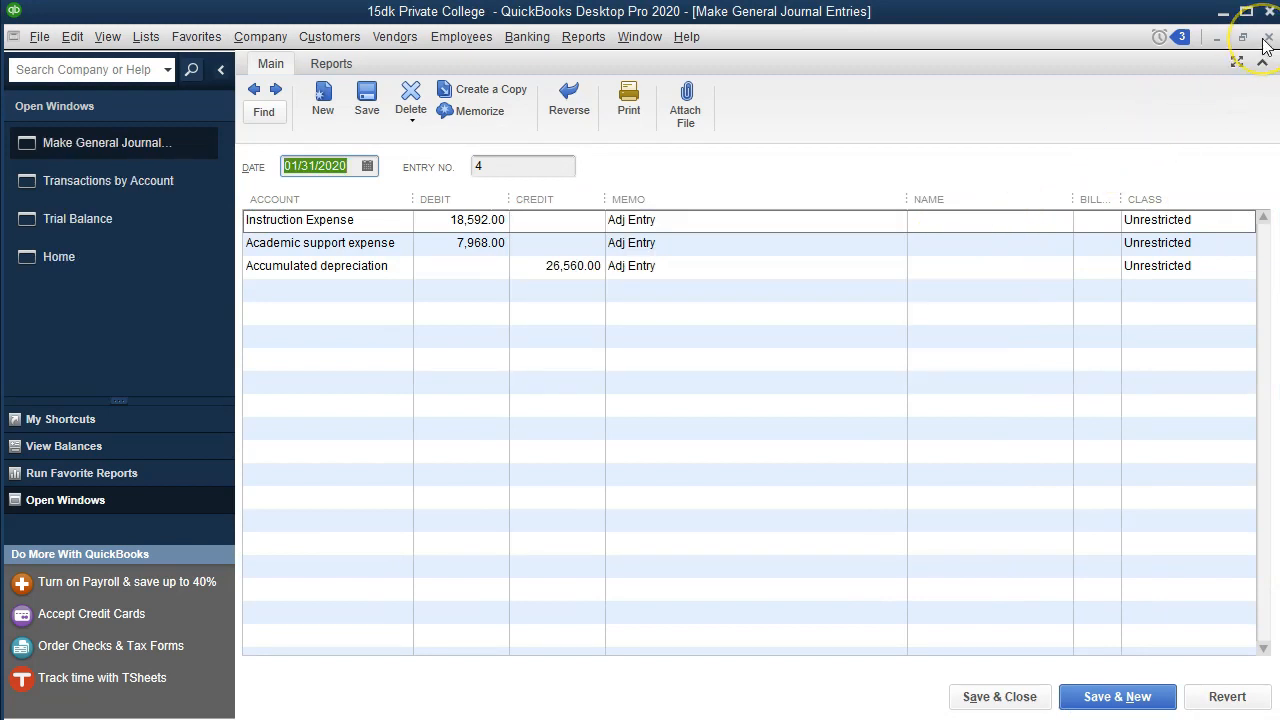
click(1268, 37)
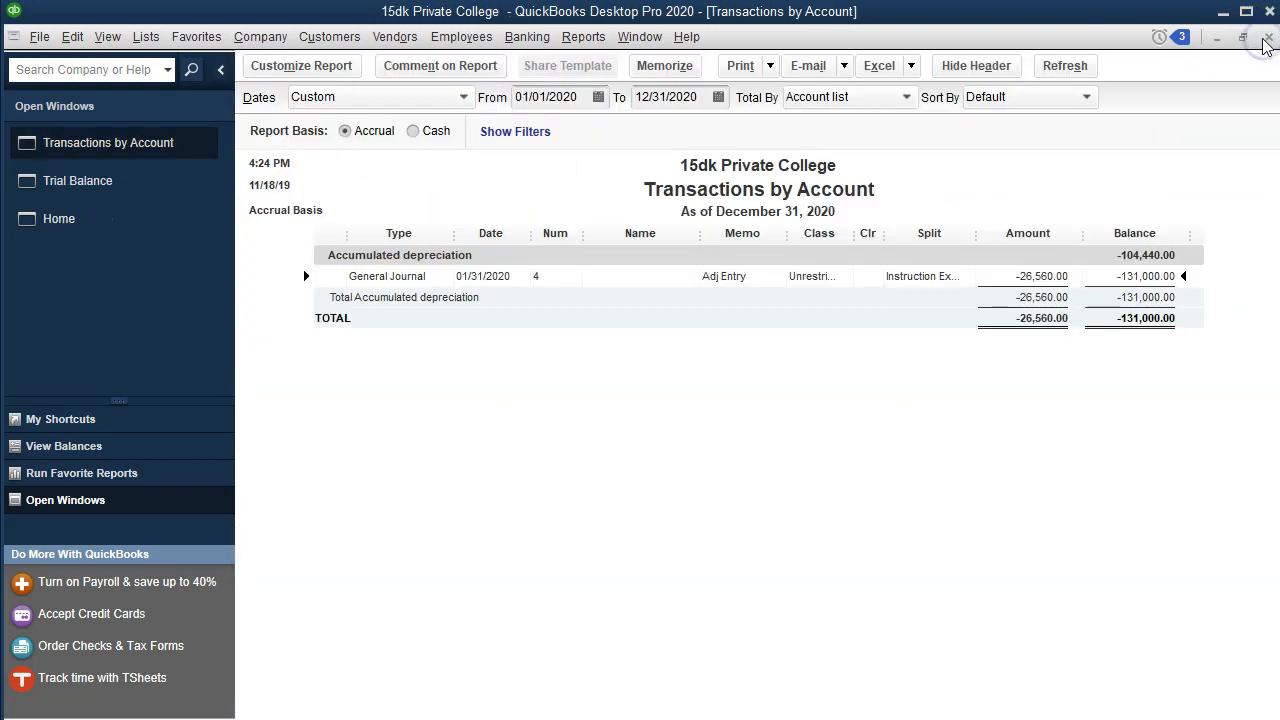
click(1268, 37)
- Review the transactions behind the Academic support expense balance, then return to the Trial Balance
scroll(1094, 443, down, 5)
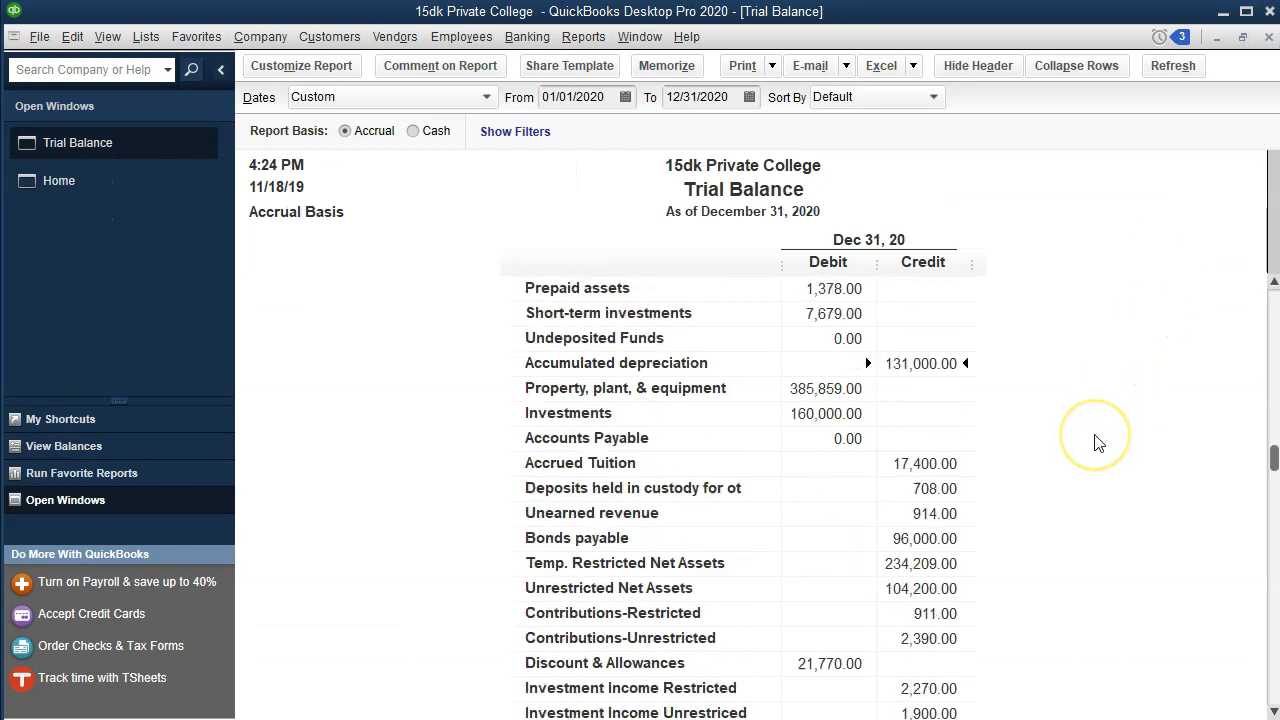
scroll(1094, 443, down, 1)
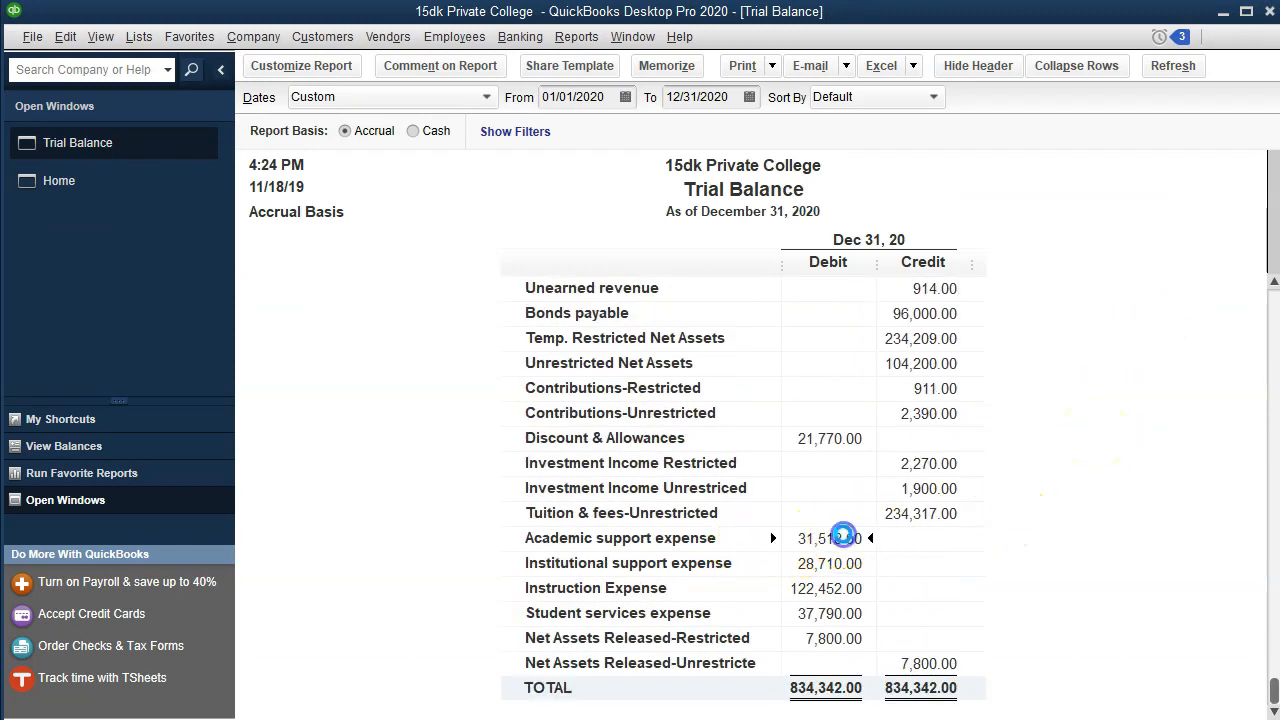
double_click(843, 537)
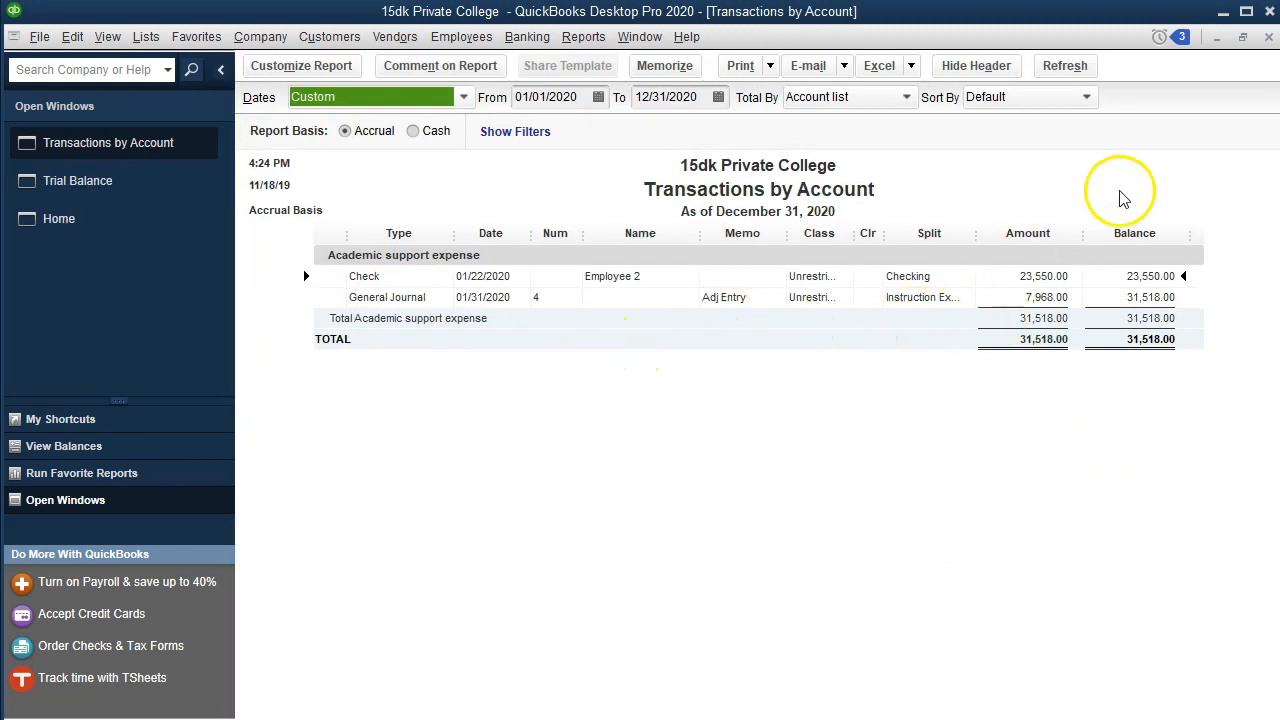
click(1269, 36)
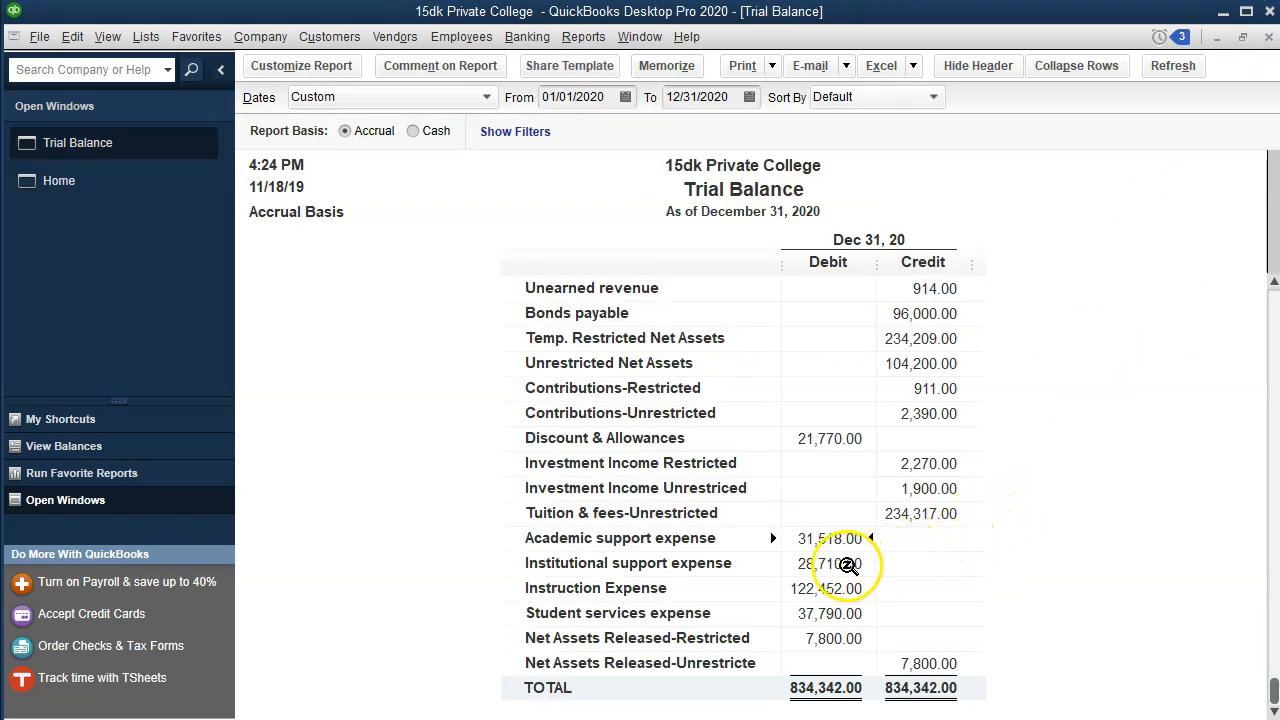
- Review the transactions behind Institutional support expense and Instruction Expense, consulting the Excel worksheet, and return to the Trial Balance
double_click(856, 564)
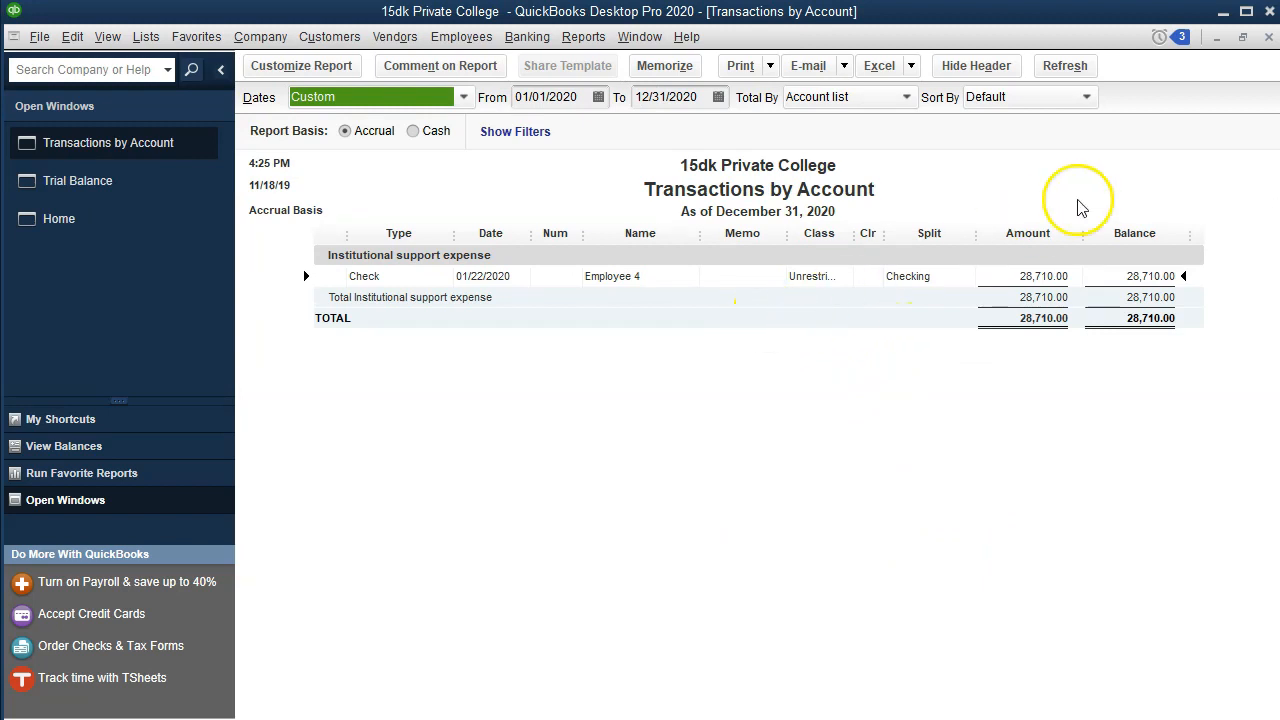
key(alt+Tab)
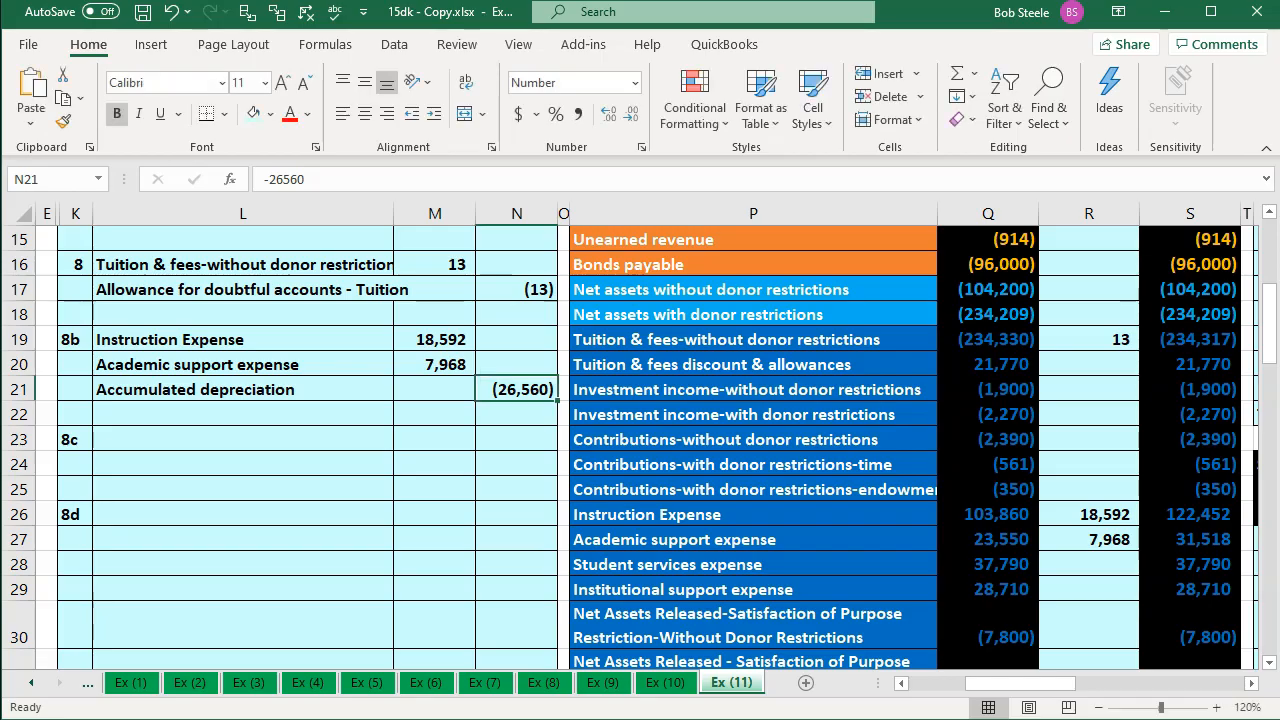
key(alt+Tab)
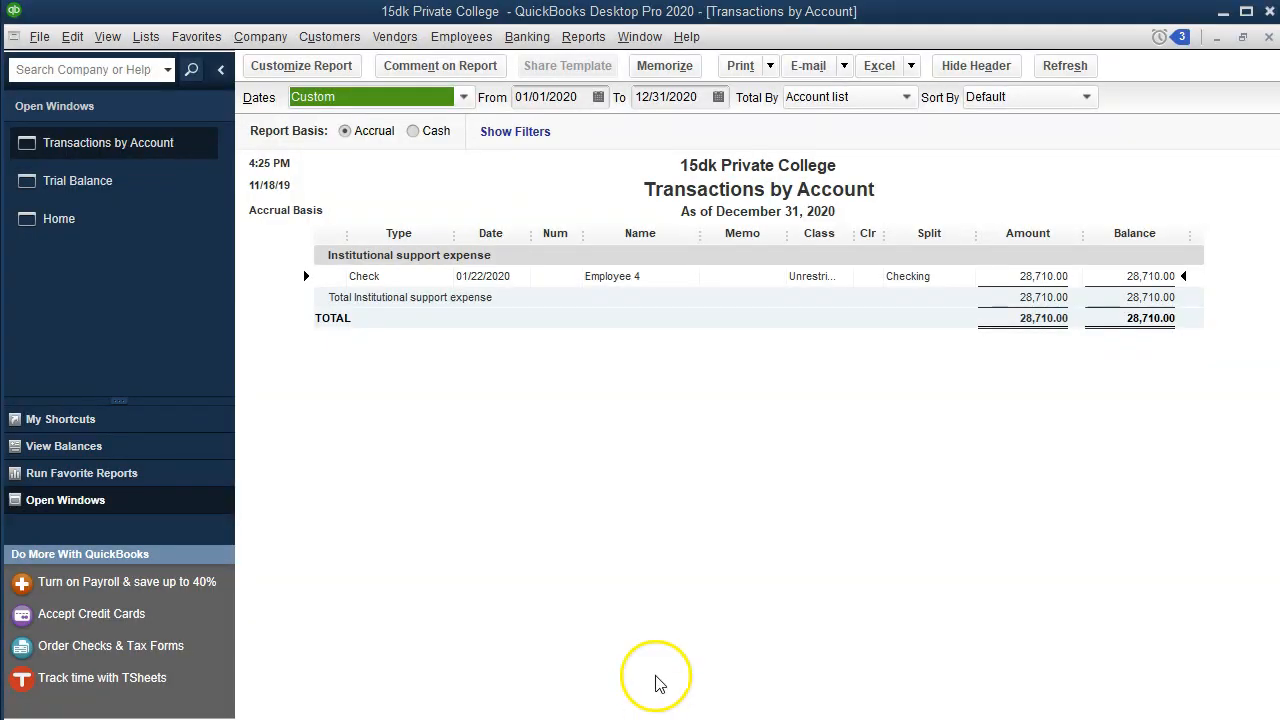
click(1268, 36)
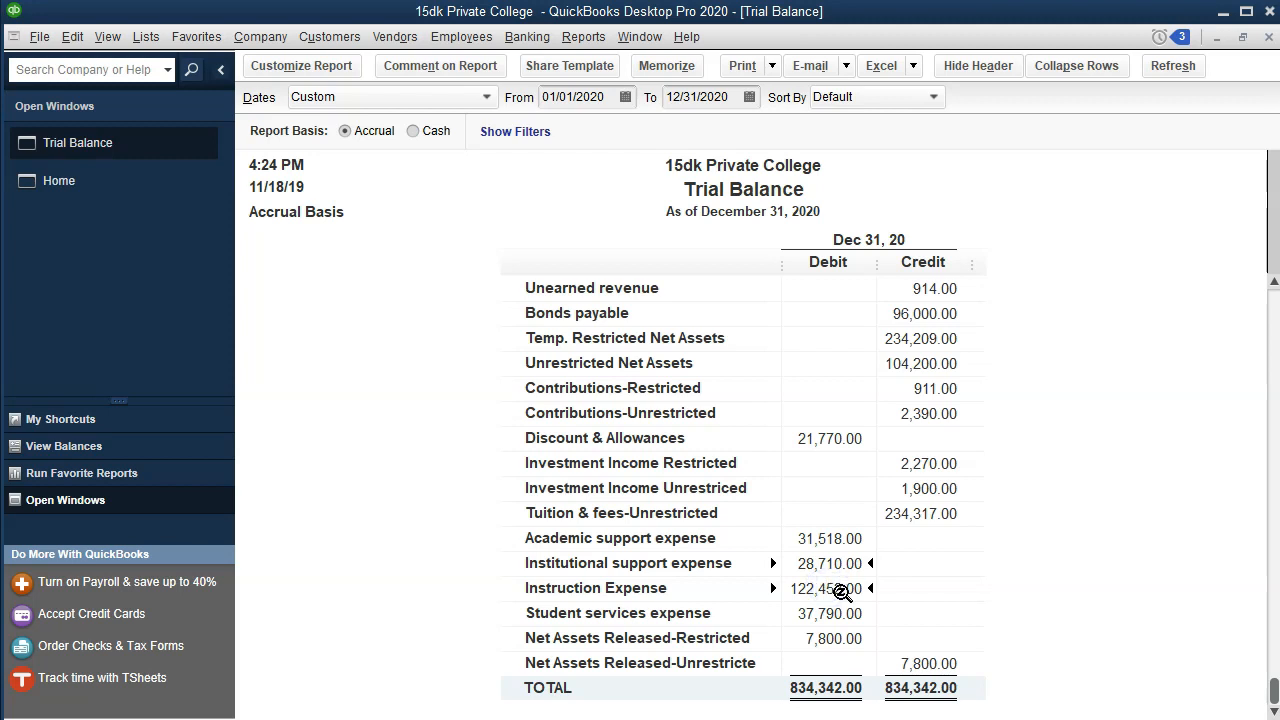
double_click(842, 590)
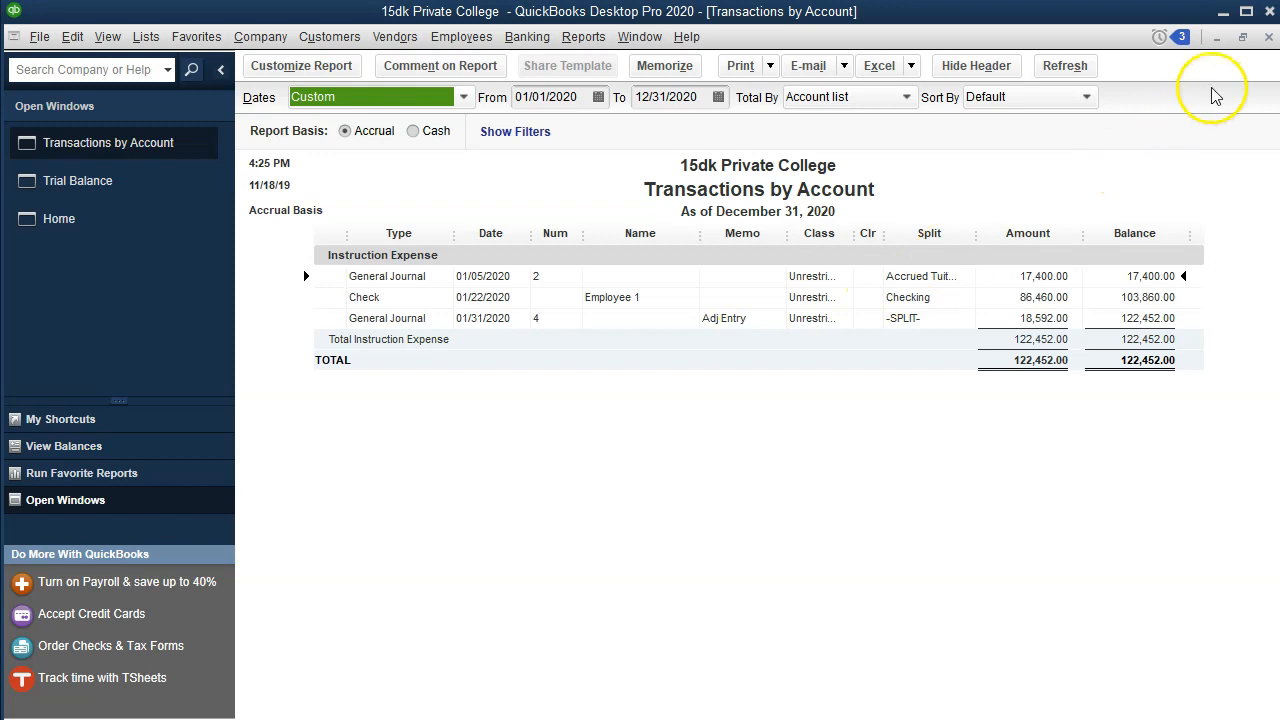
click(1268, 38)
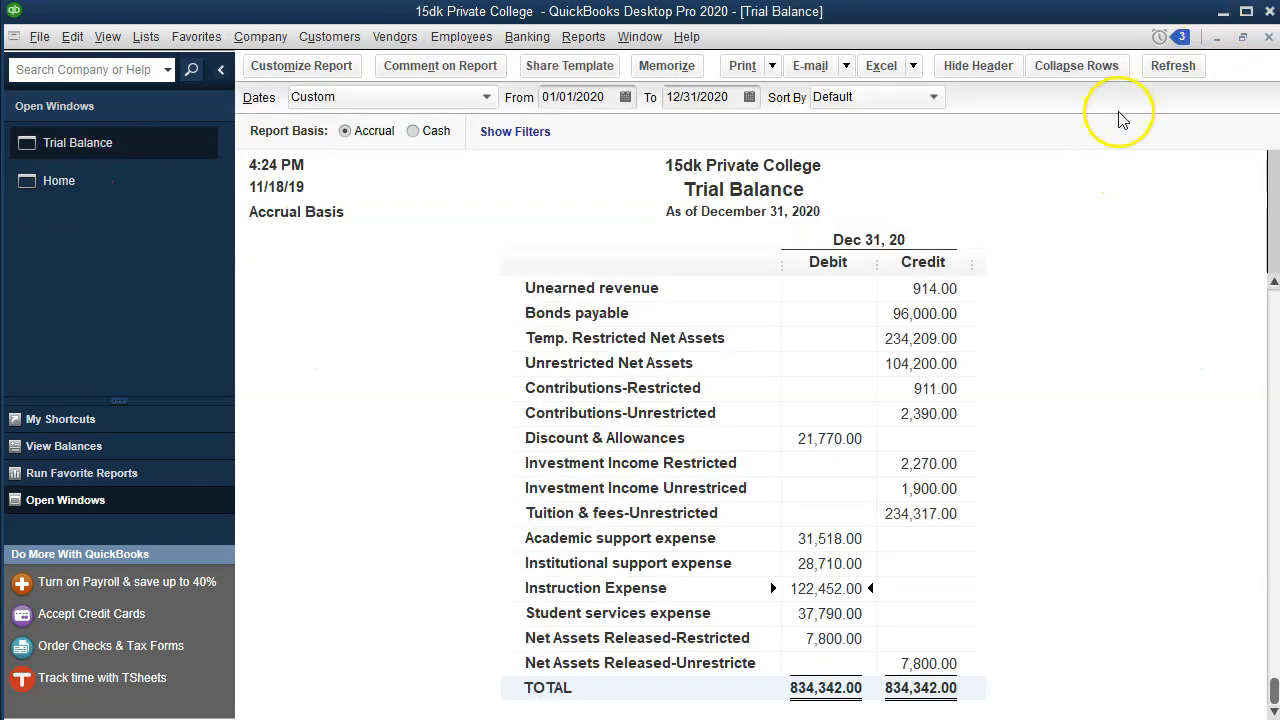
- Open the Profit & Loss by Class report and set its date range from 01/01/2020 to 12/31/2020
click(584, 37)
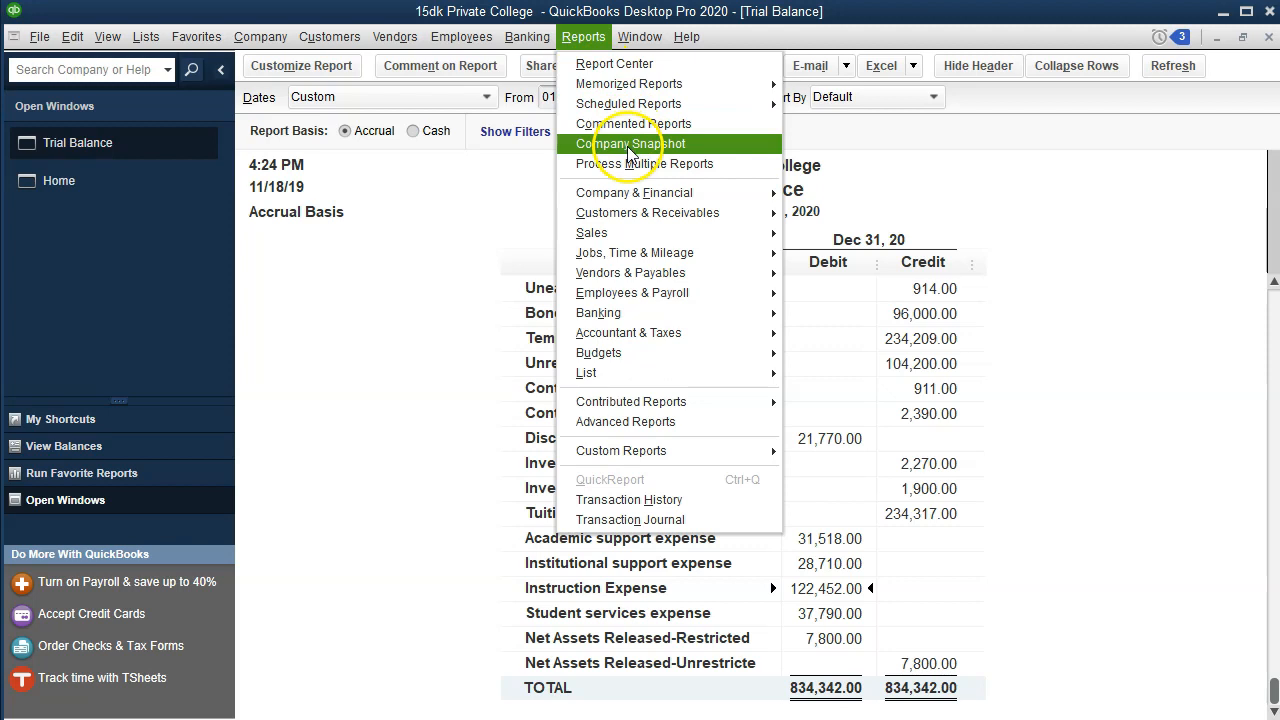
mouse_move(776, 198)
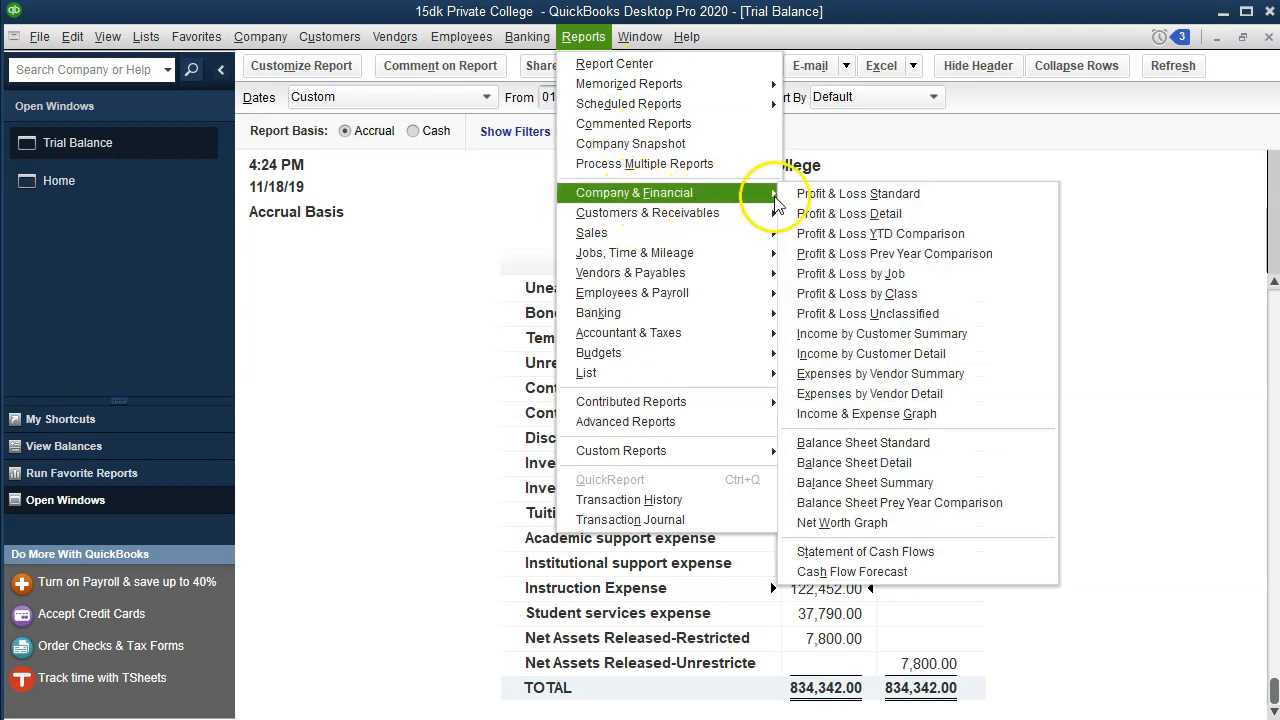
click(825, 290)
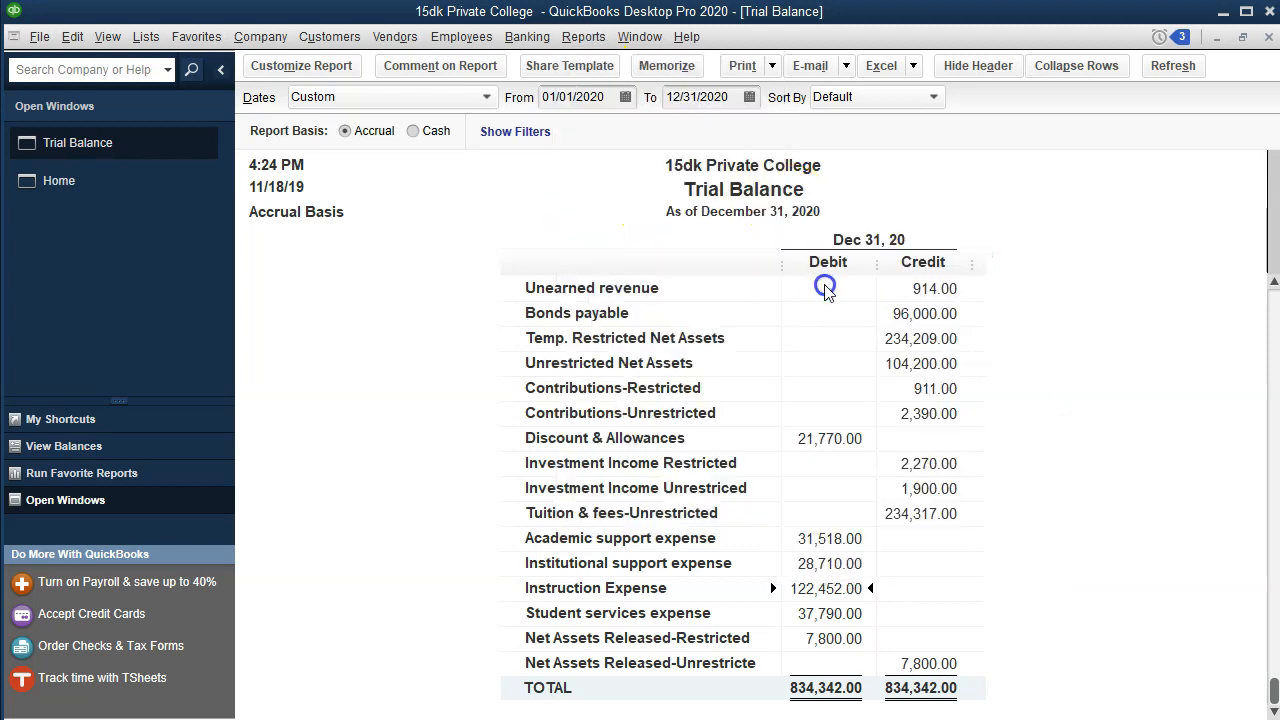
key(Tab)
text(01/01/20)
key(Tab)
text(123120)
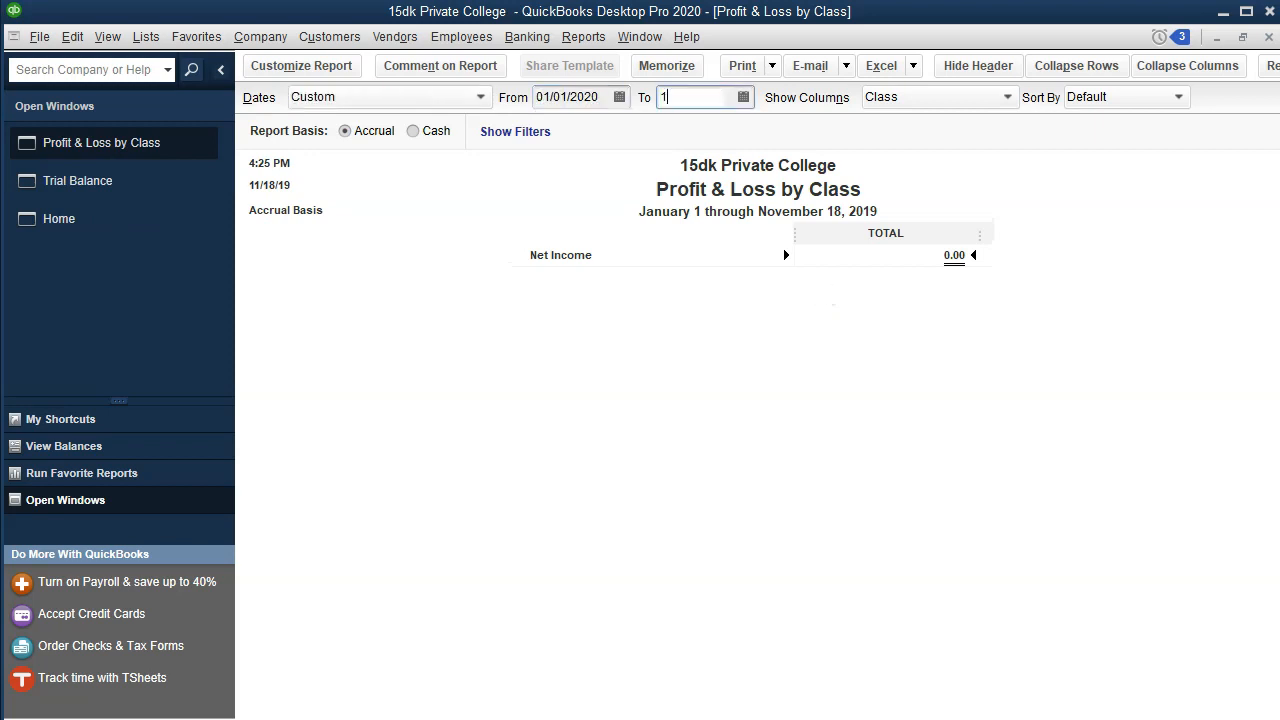
key(Tab)
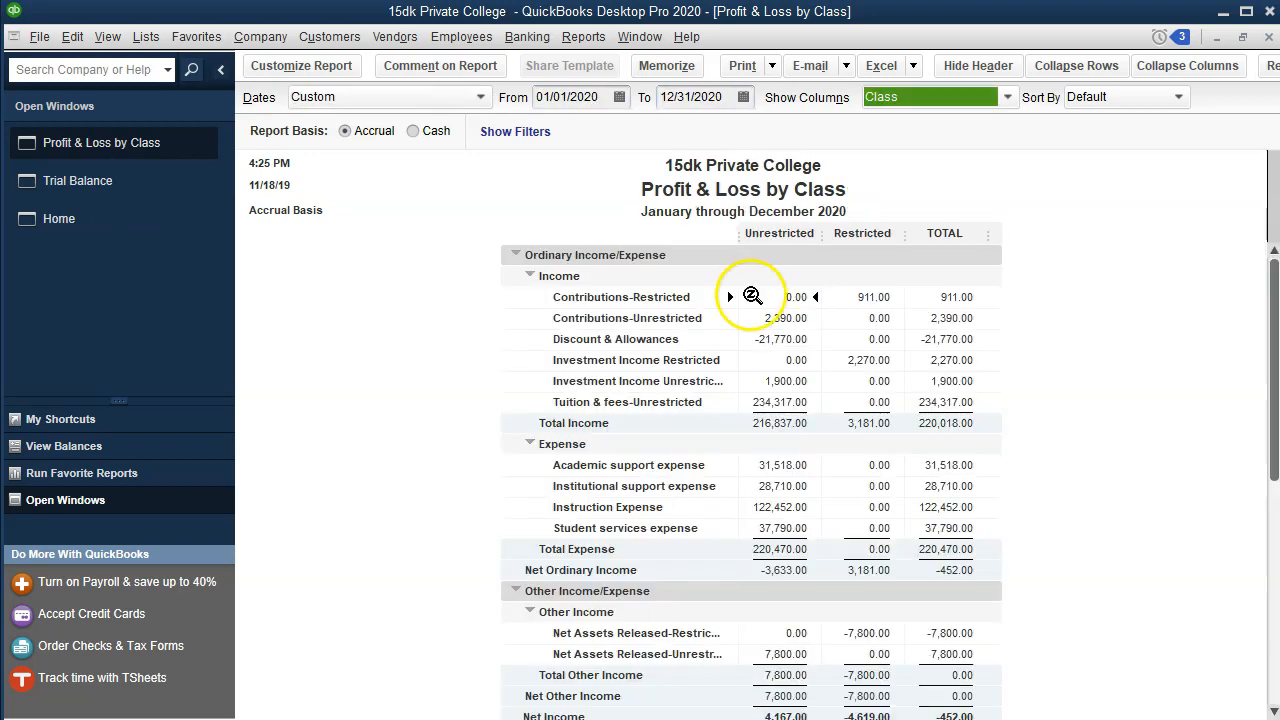